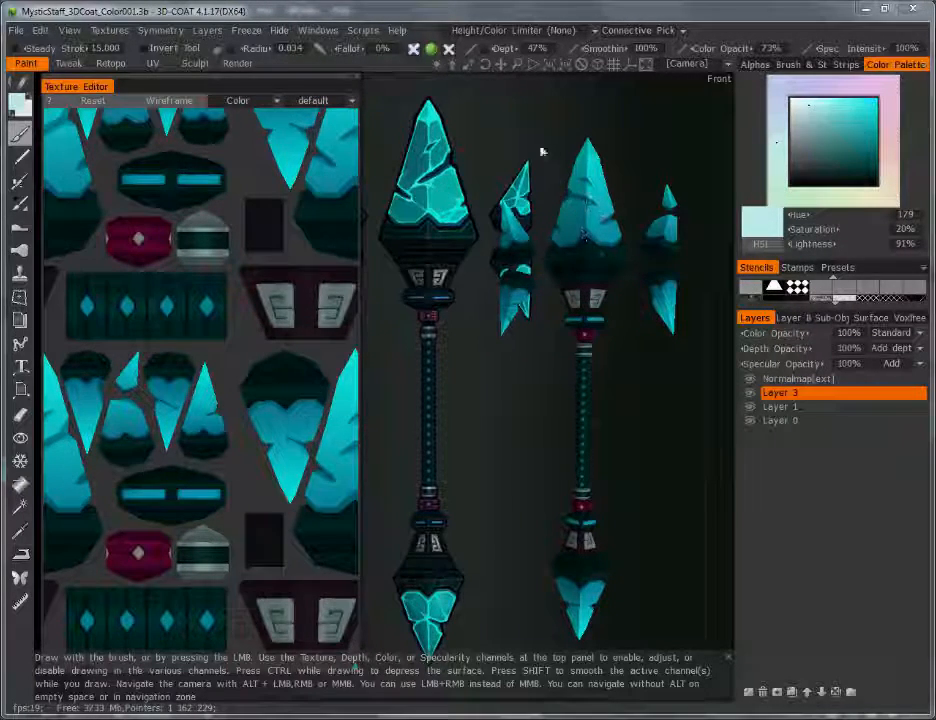
Step: Tumble the right staff to check it at an angle, then turn it back front and shift it down-left
left_click_drag(570, 175, 591, 196)
left_click_drag(616, 315, 579, 349)
middle_click_drag(579, 349, 526, 412, "alt")
left_click_drag(526, 412, 566, 322)
middle_click_drag(566, 322, 545, 362, "alt")
left_click_drag(545, 362, 593, 303)
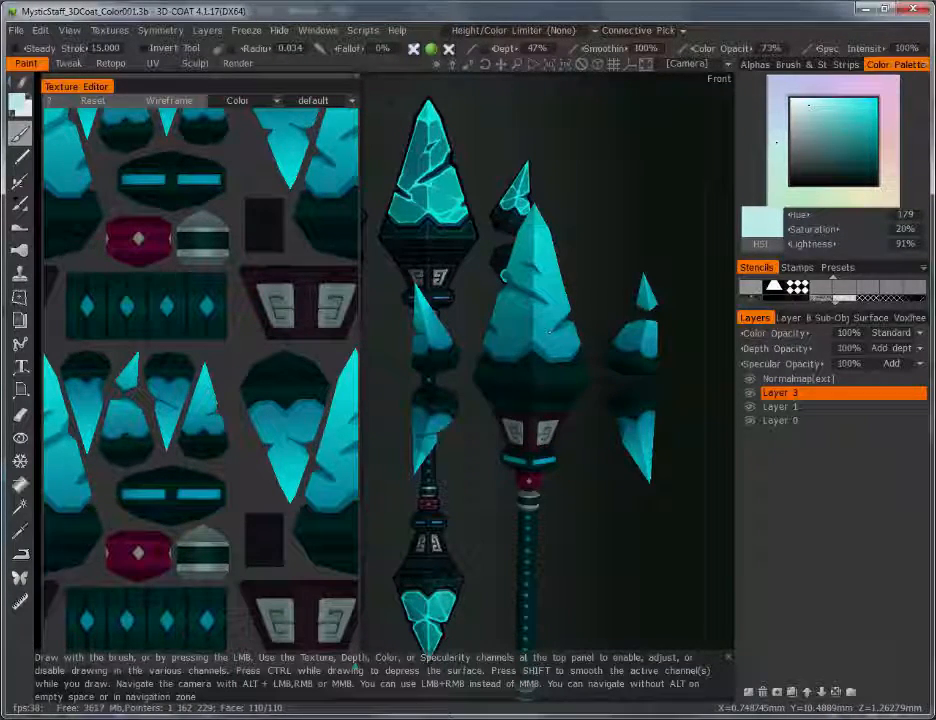
Step: Zoom in close on the right staff's large cyan crystal head
right_click_drag(516, 317, 572, 309, "alt")
middle_click_drag(620, 267, 564, 290, "alt")
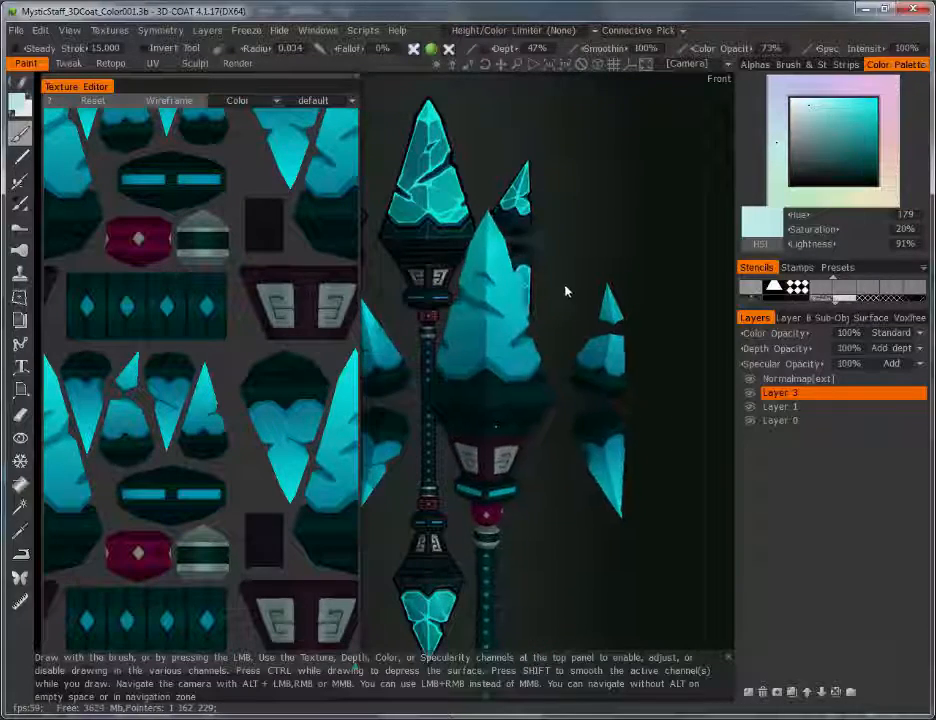
right_click_drag(564, 290, 583, 270, "alt")
middle_click_drag(583, 270, 556, 268, "alt")
right_click_drag(556, 271, 586, 238, "alt")
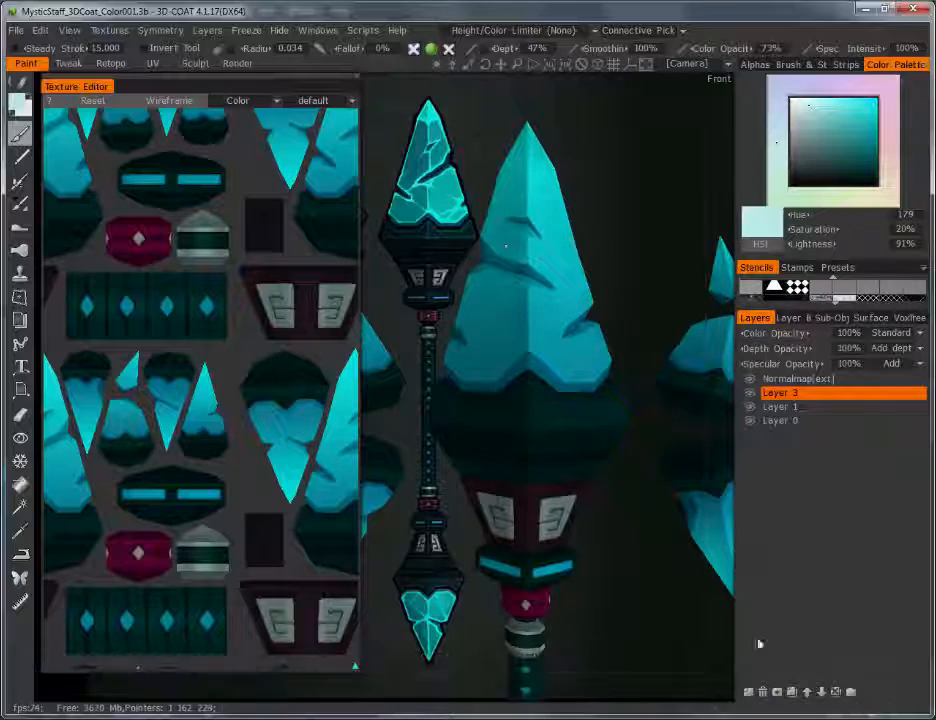
Step: Add Layer 4 above Layer 3 and set its blend mode to Overlay
left_click(748, 692)
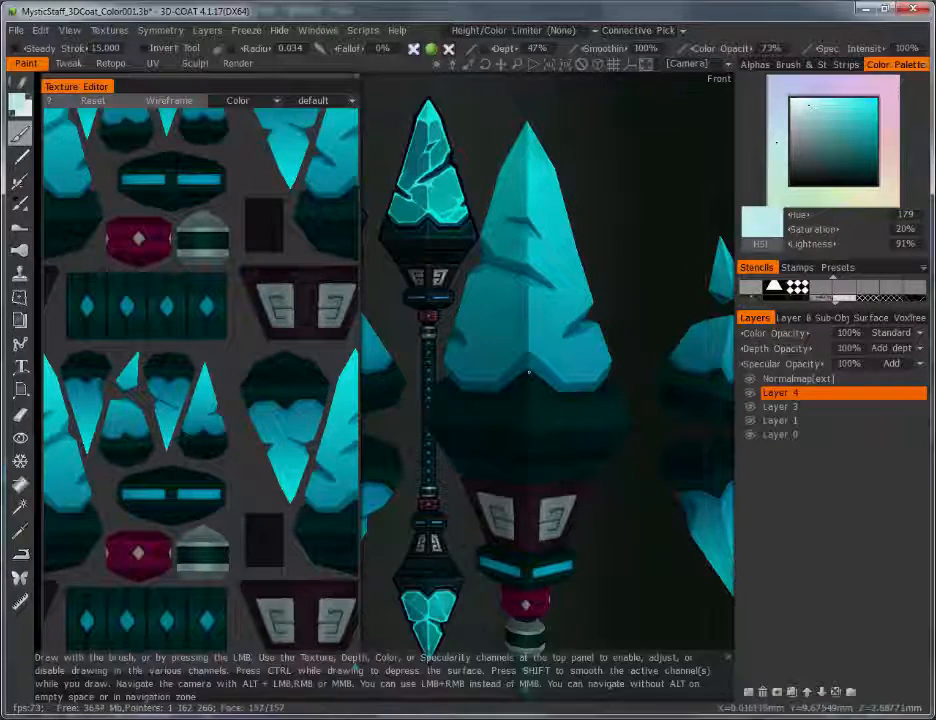
left_click(917, 337)
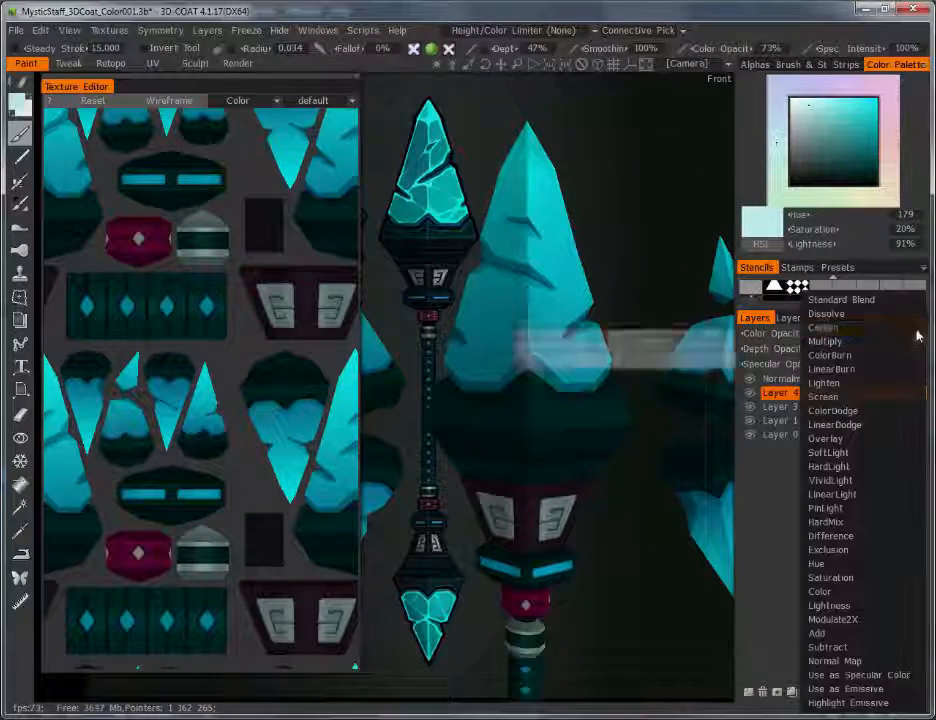
left_click(836, 439)
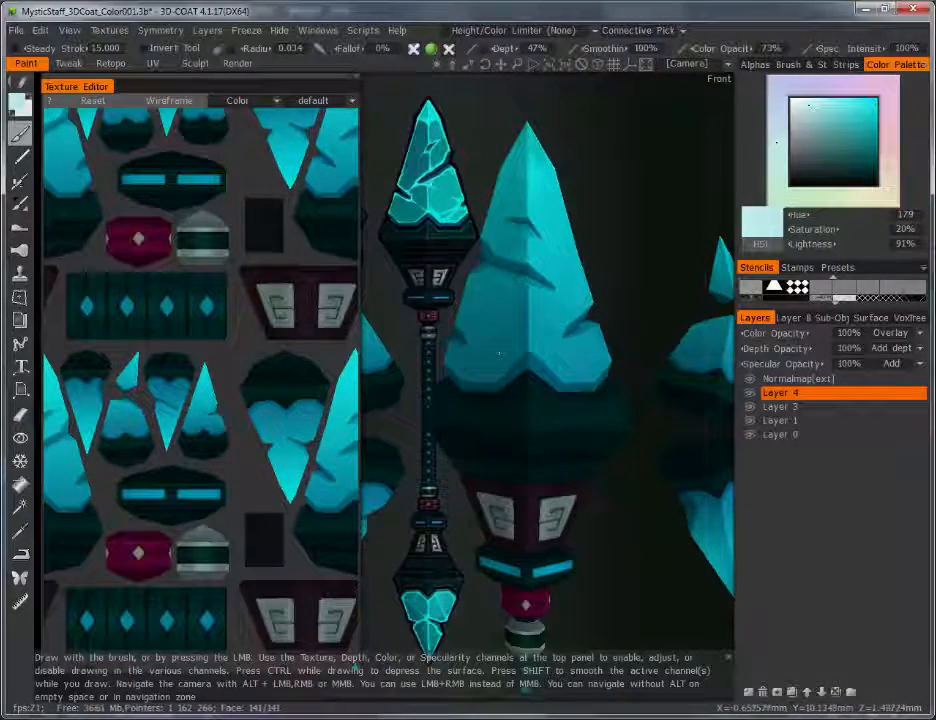
Step: Sample the crystal's teal and lighten it to pale cyan: hue 178, saturation 75%, lightness 92%
key("v")
left_click(20, 104)
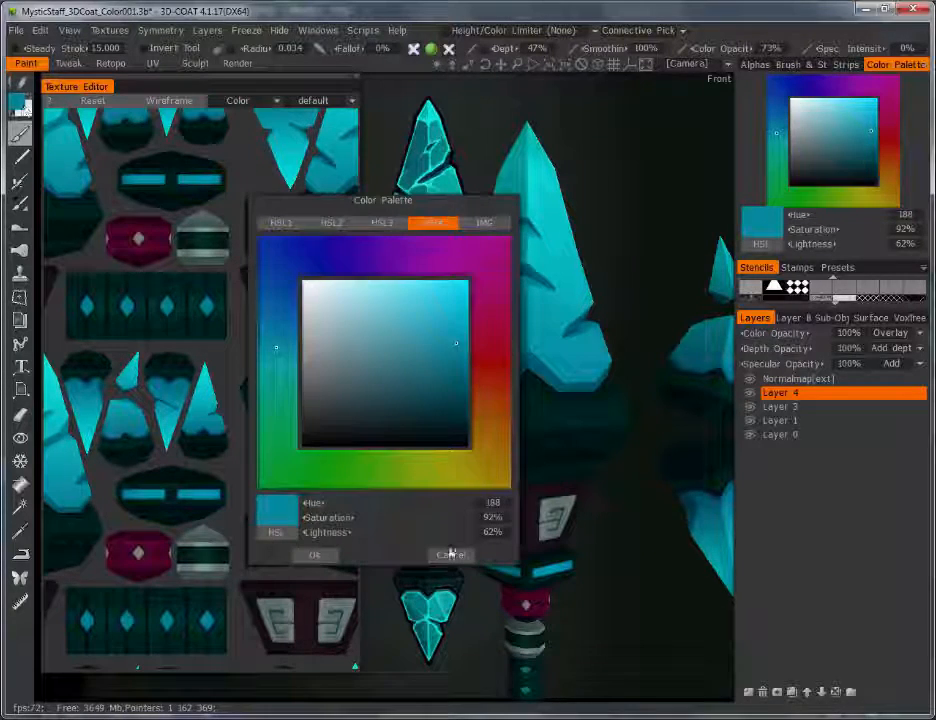
mouse_move(455, 341)
left_mouse_down()
mouse_move(453, 292)
mouse_move(431, 299)
left_mouse_up()
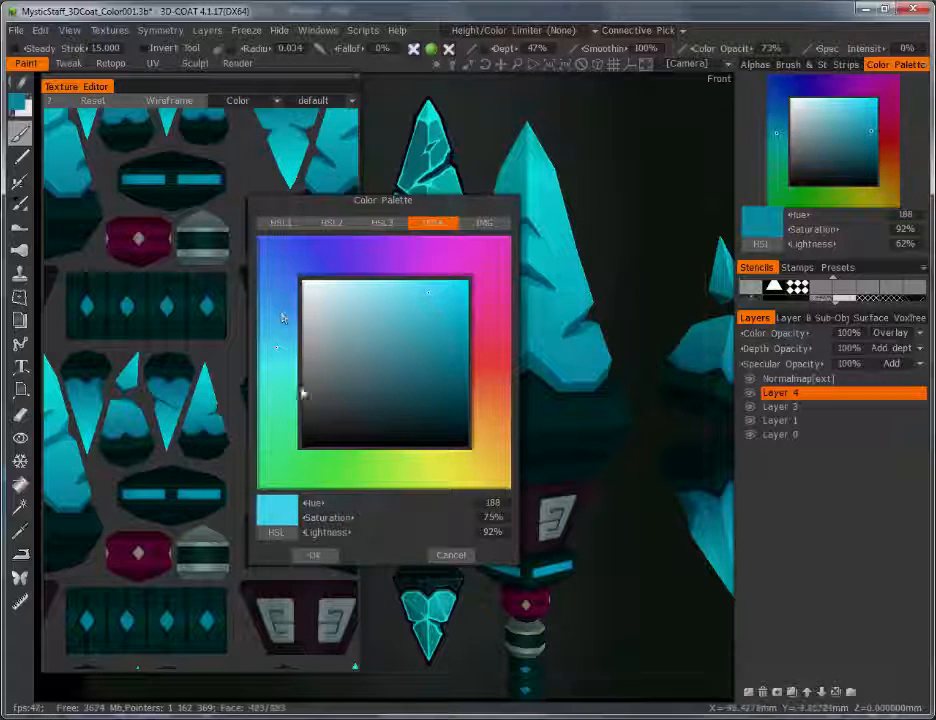
left_click(279, 372)
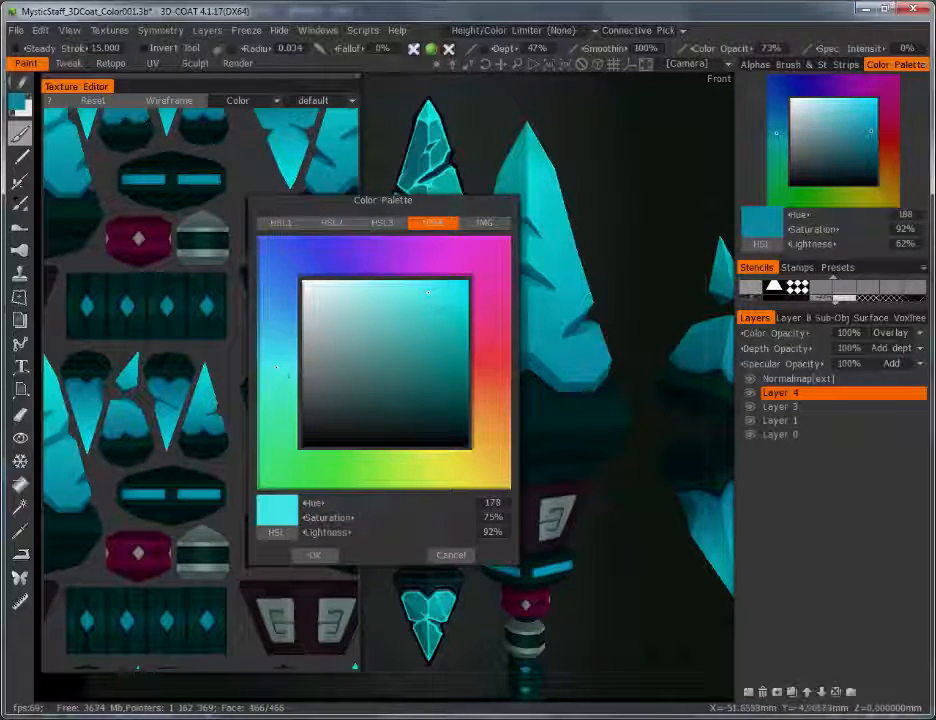
left_click(314, 555)
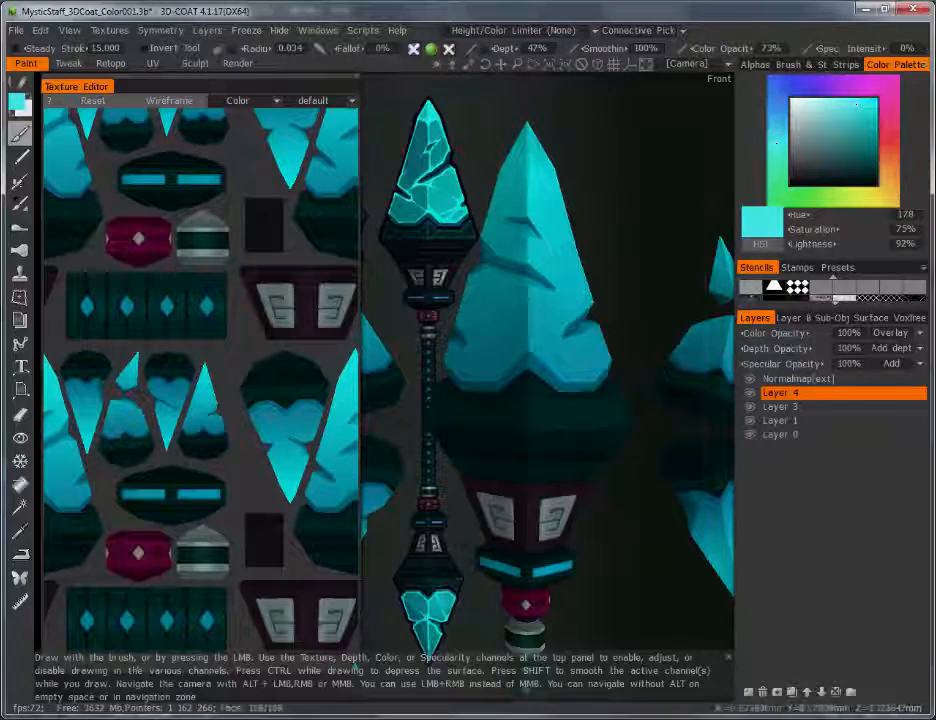
scroll(410, 403, "up", 5)
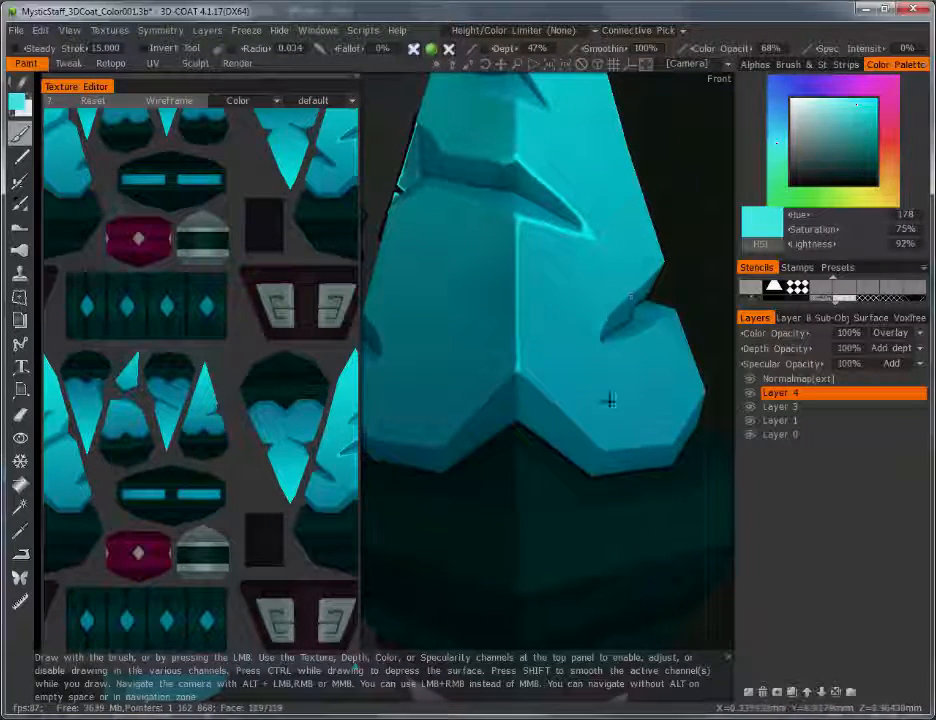
Step: Orbit to line up the crystal's bottom edge and paint highlights along it and the lower-left edge
left_click_drag(608, 397, 660, 400, "alt")
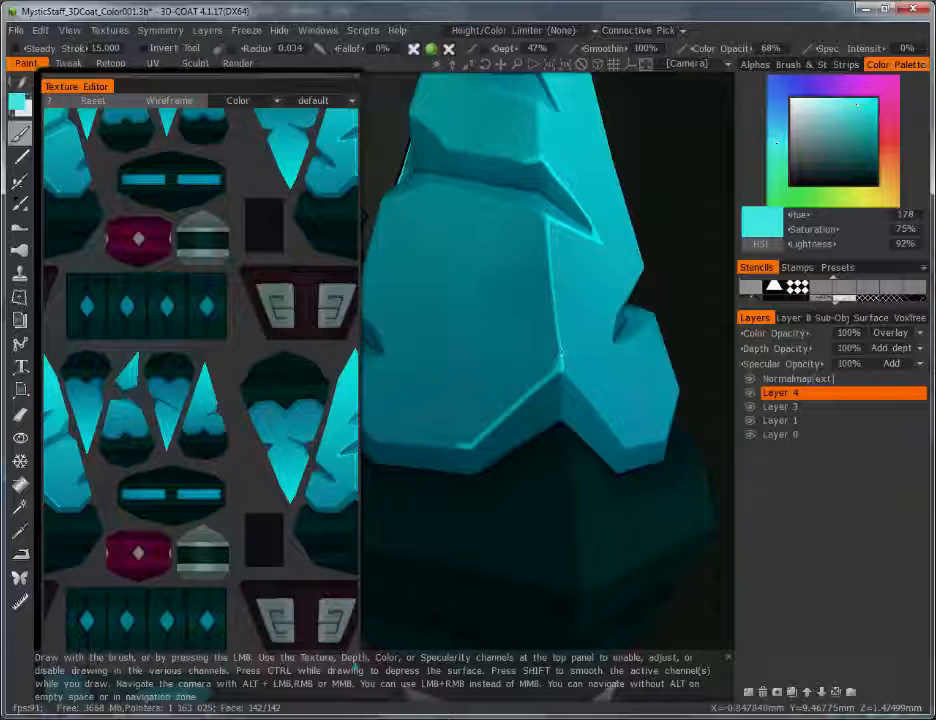
mouse_move(575, 451)
left_mouse_down("alt")
mouse_move(623, 487)
mouse_move(560, 437)
mouse_move(587, 453)
left_mouse_up("alt")
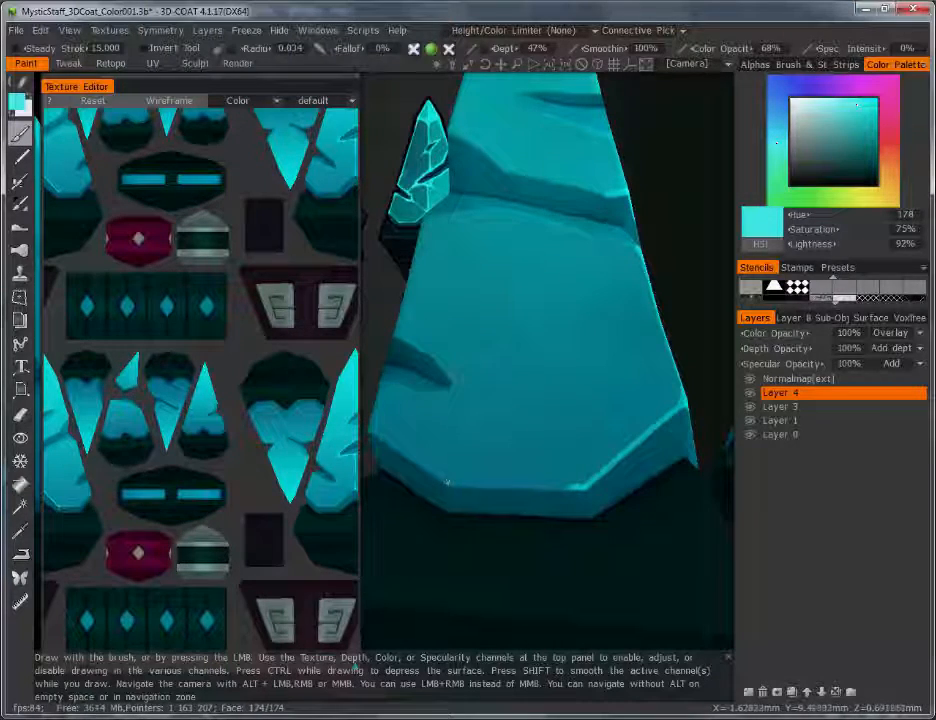
left_click_drag(447, 483, 585, 489, "alt")
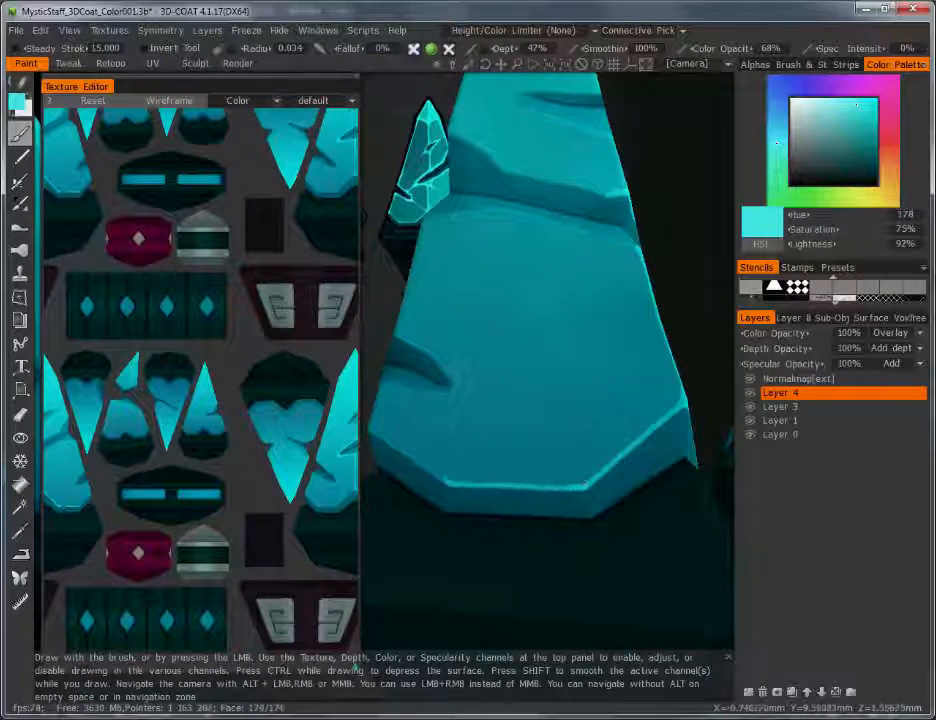
left_click_drag(448, 483, 371, 428)
mouse_move(535, 400)
left_mouse_down("alt")
mouse_move(600, 375)
mouse_move(448, 470)
mouse_move(460, 412)
mouse_move(453, 474)
left_mouse_up("alt")
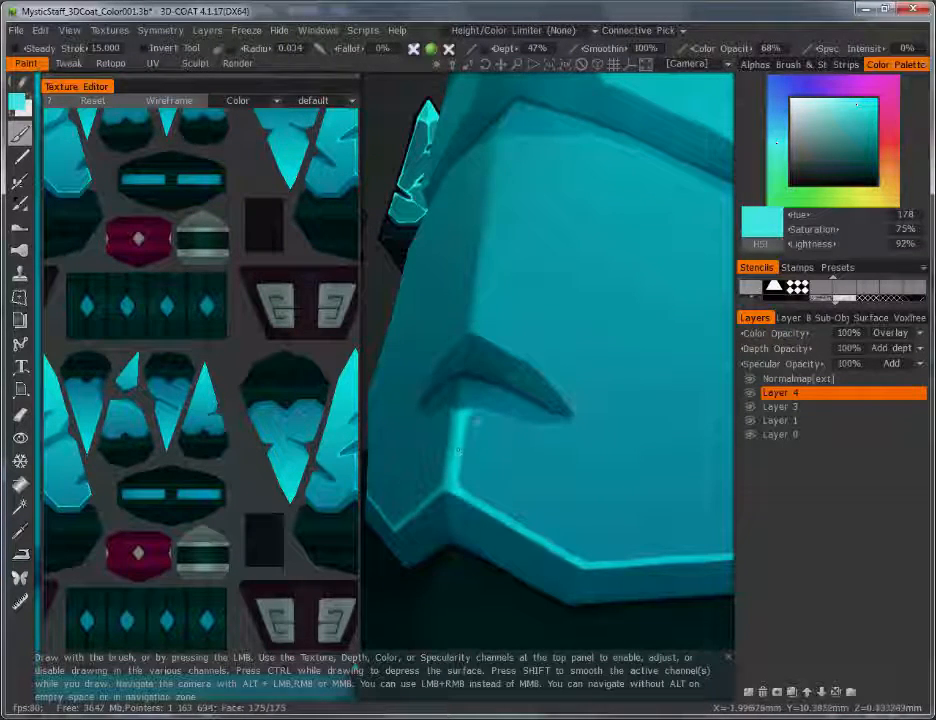
Step: Paint a bright curved highlight under the notch and along its upper right edge
mouse_move(433, 420)
left_mouse_down()
mouse_move(476, 410)
mouse_move(522, 428)
mouse_move(595, 424)
left_mouse_up()
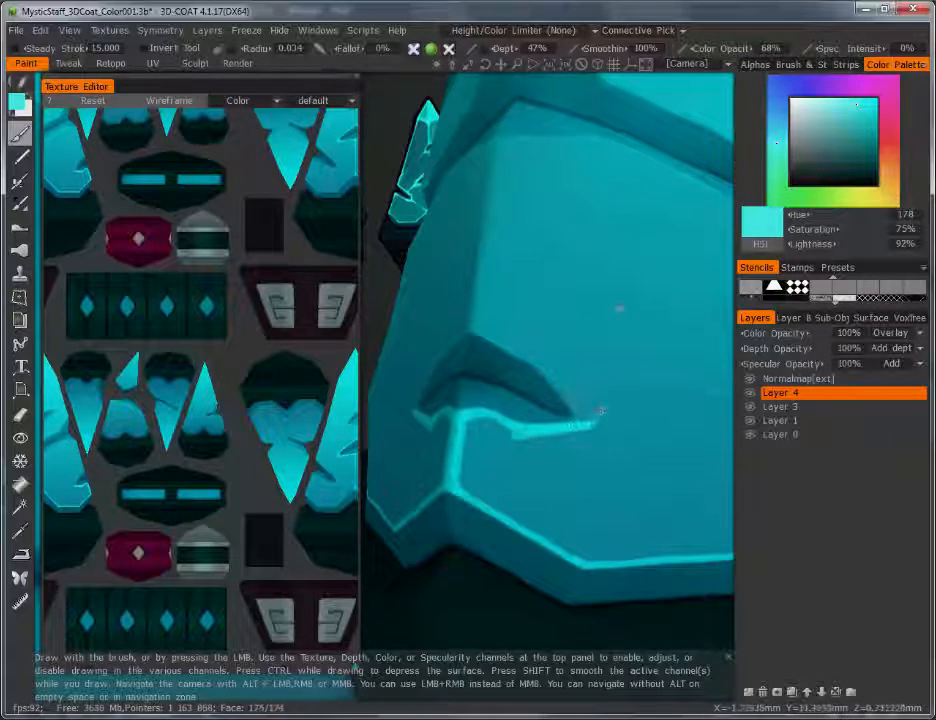
left_click_drag(446, 352, 429, 382)
left_click_drag(520, 351, 570, 402)
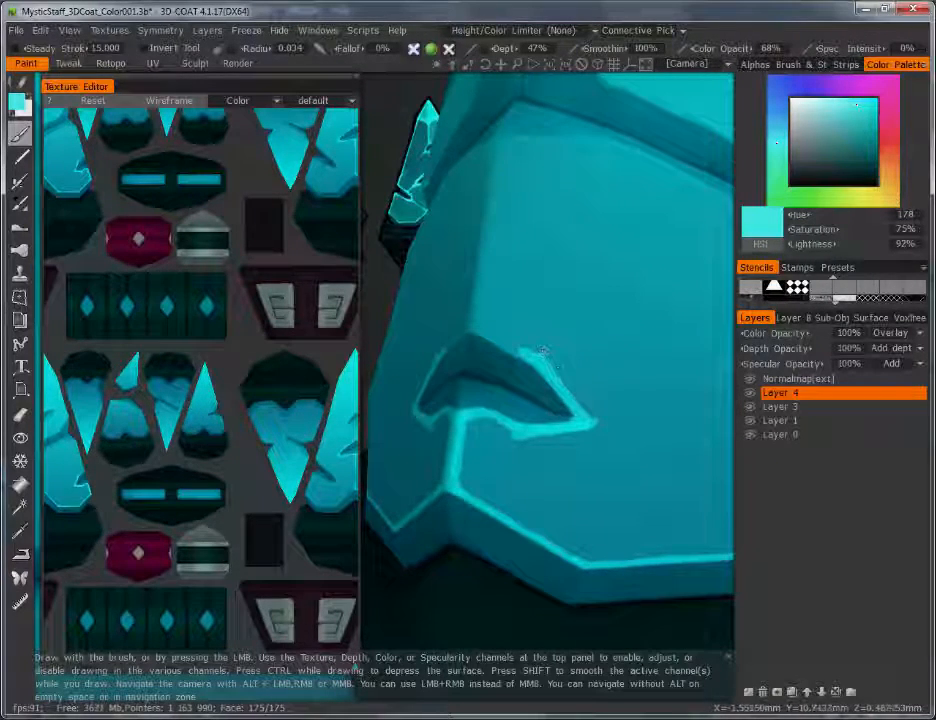
left_click(20, 414)
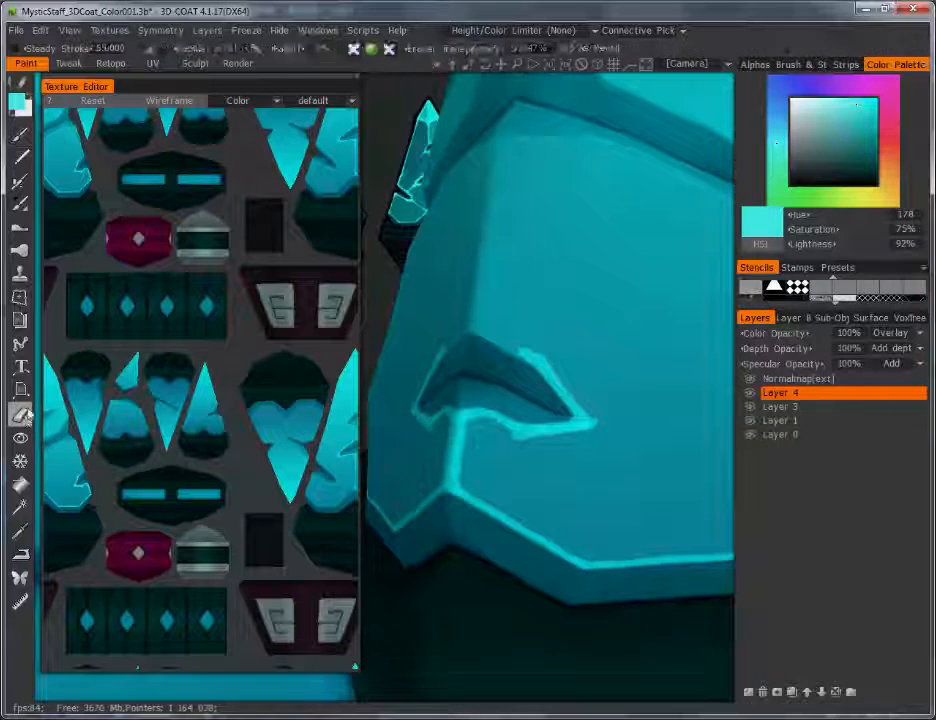
Step: Set eraser transparency to 100% and thin the highlight beside the notch and along its underside
left_click(520, 48)
type("100")
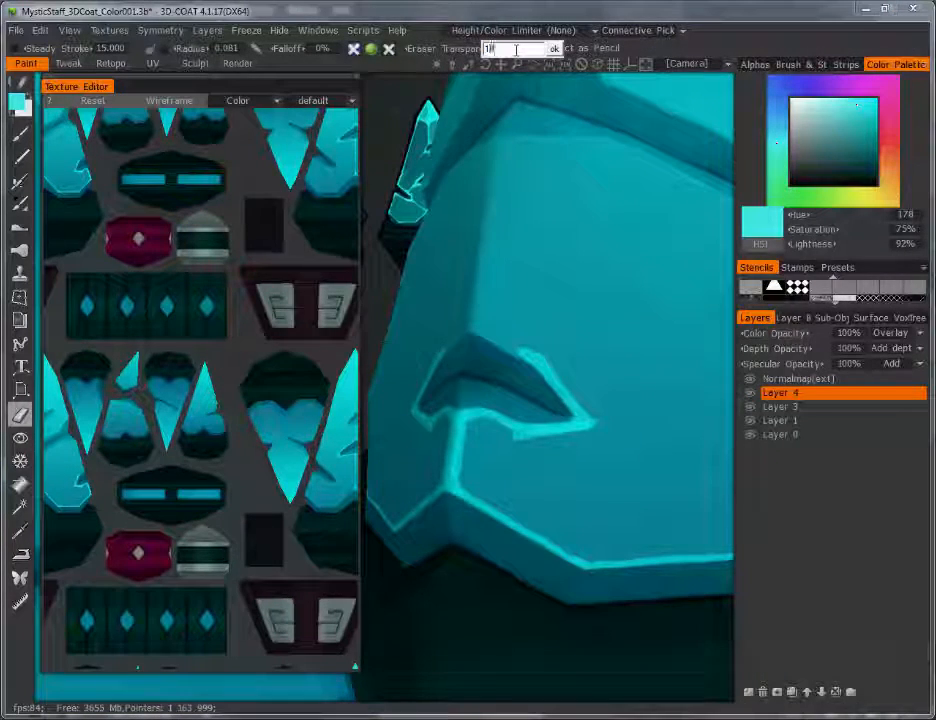
key("Return")
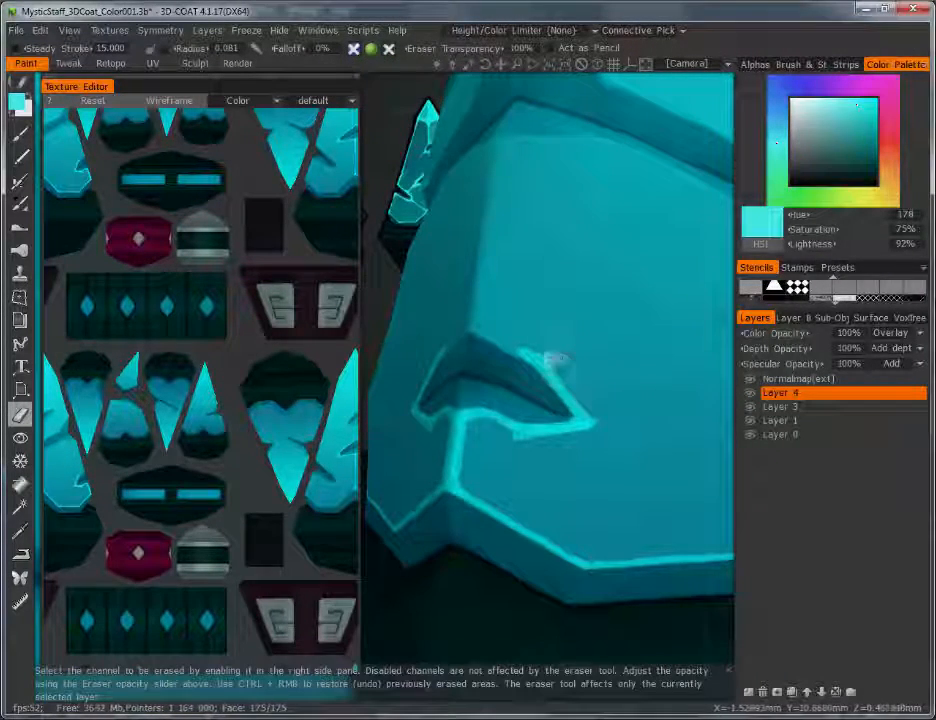
right_click_drag(562, 371, 570, 384)
left_click_drag(556, 366, 592, 412)
right_click_drag(507, 446, 505, 445)
left_click_drag(505, 445, 497, 441)
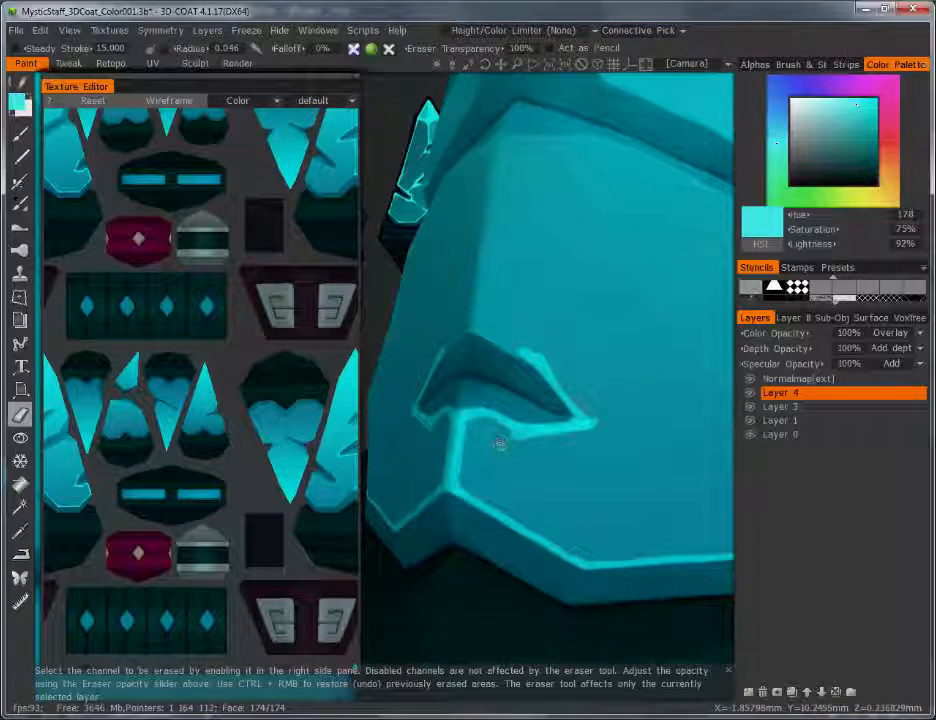
right_click_drag(533, 356, 524, 355)
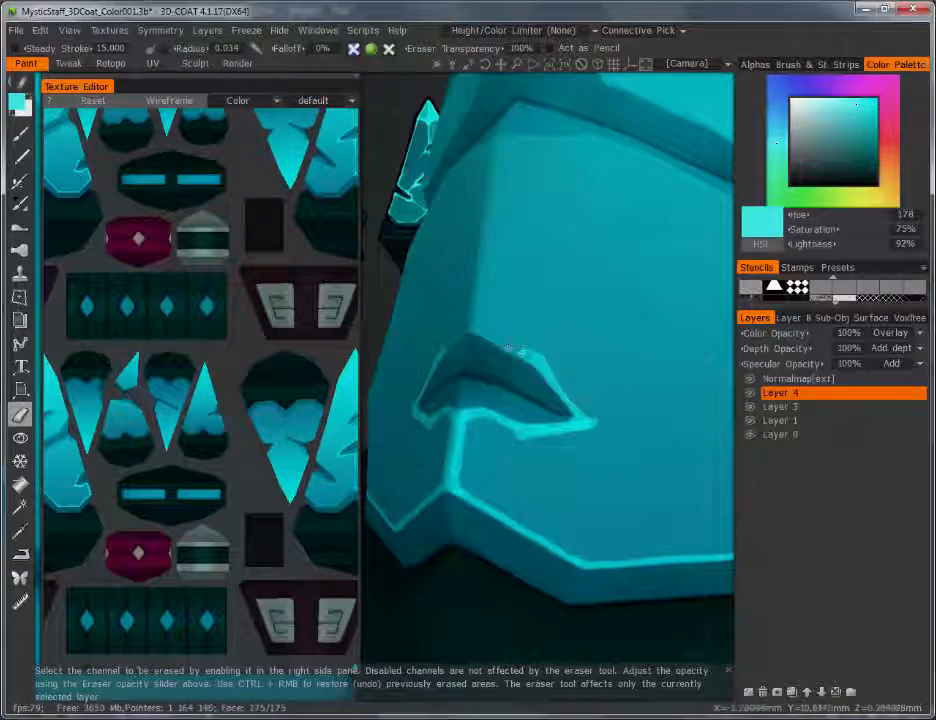
left_click(20, 136)
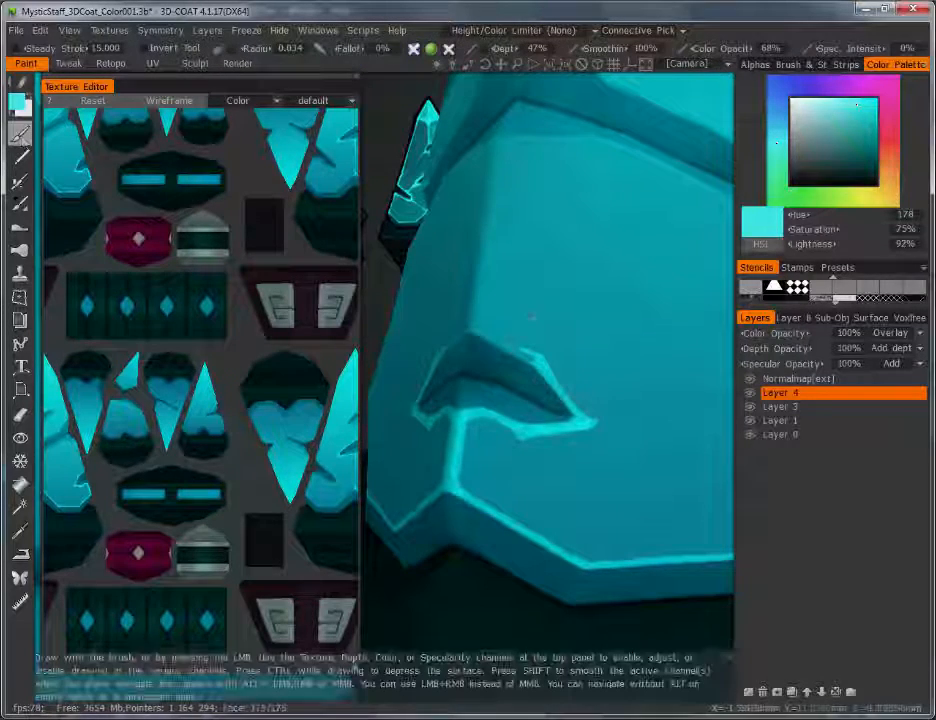
Step: Paint glowing strokes along the notch's upper edges to close the gap in its outline
left_click_drag(438, 356, 471, 333)
mouse_move(537, 357)
left_mouse_down()
mouse_move(484, 336)
mouse_move(502, 341)
mouse_move(485, 334)
mouse_move(478, 285)
mouse_move(491, 141)
mouse_move(592, 137)
mouse_move(679, 176)
left_mouse_up()
right_click_drag(664, 250, 640, 290, "alt")
left_click_drag(640, 280, 560, 261, "alt")
Step: Enlarge the brush and brighten the faint highlight along the crystal's lower edge, returning to front view
key("bracketright")
key("bracketright")
key("bracketright")
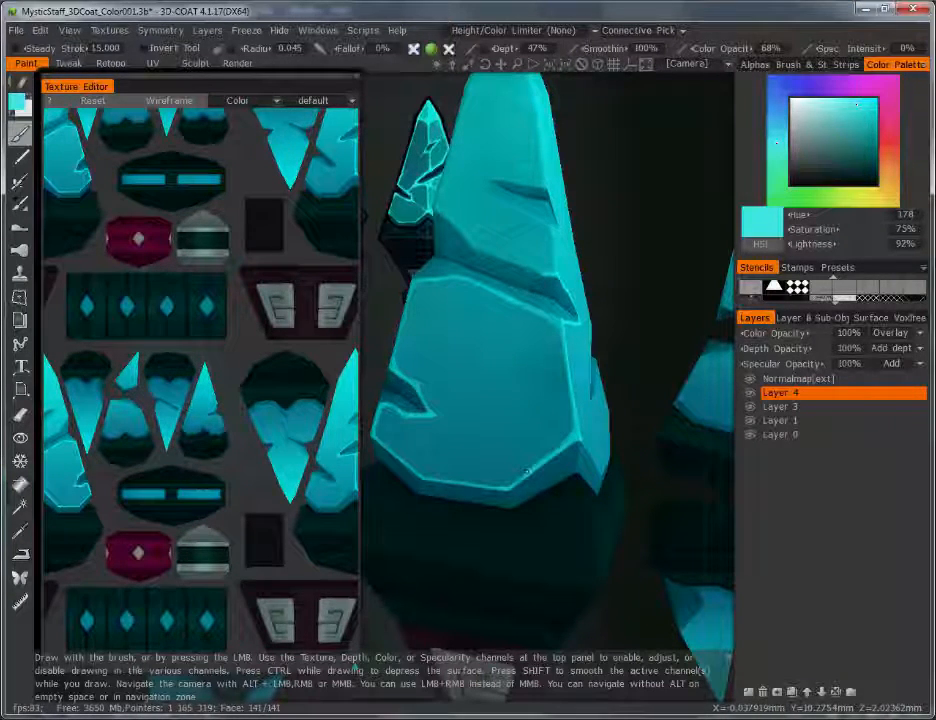
mouse_move(527, 471)
left_mouse_down()
mouse_move(509, 489)
mouse_move(462, 483)
left_mouse_up()
right_click_drag(616, 328, 645, 409)
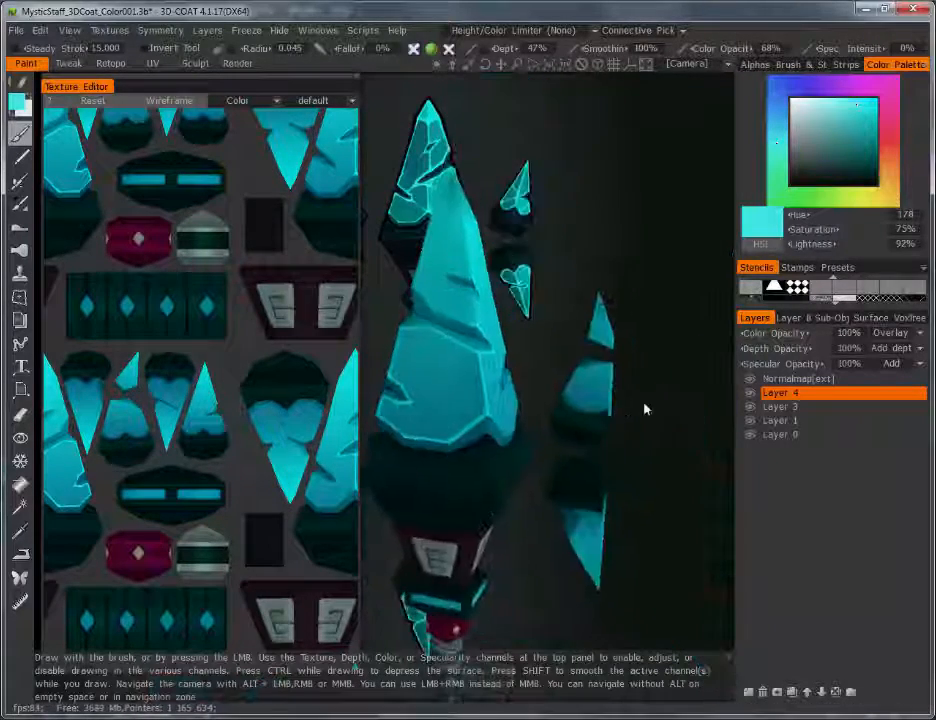
left_click_drag(645, 409, 598, 428)
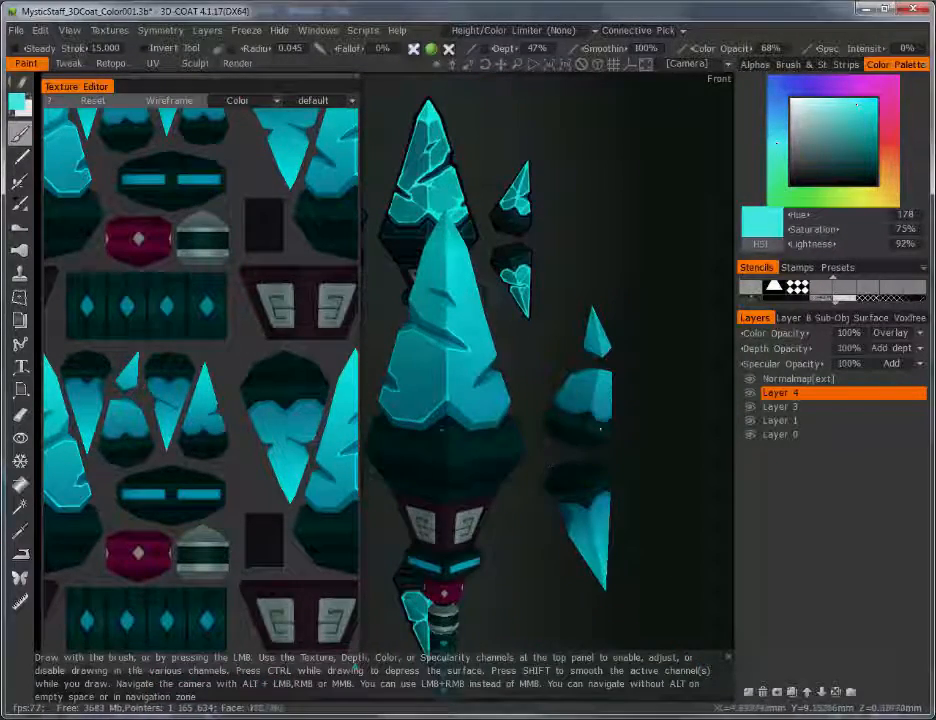
right_click_drag(401, 387, 430, 386)
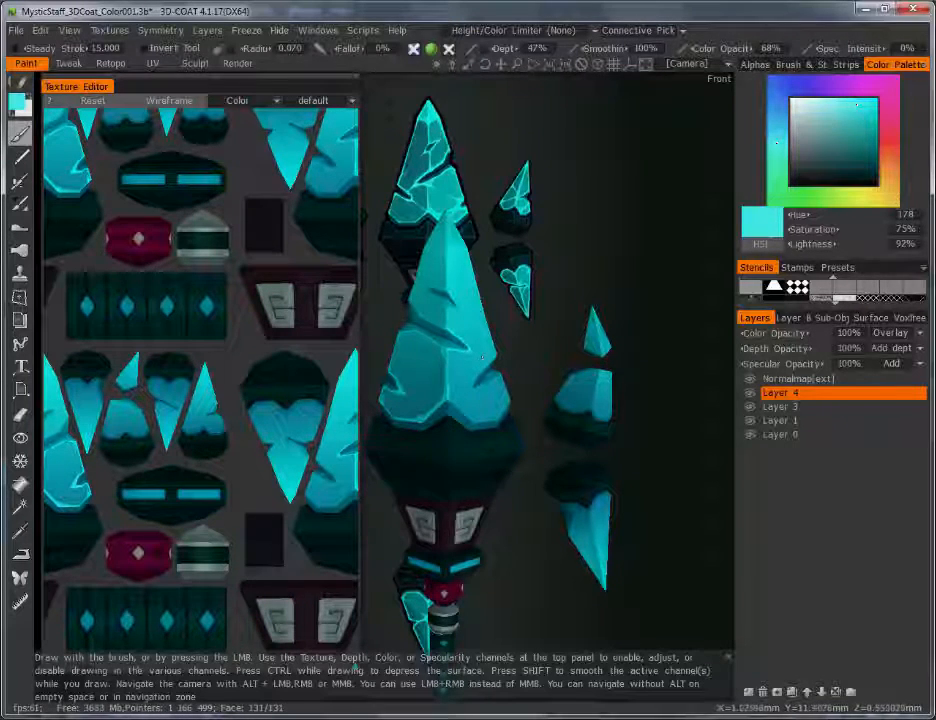
Step: Zoom in on the crystal tip, orbit around its face, and shrink the brush for fine crack lines
middle_click_drag(454, 357, 519, 342, "alt")
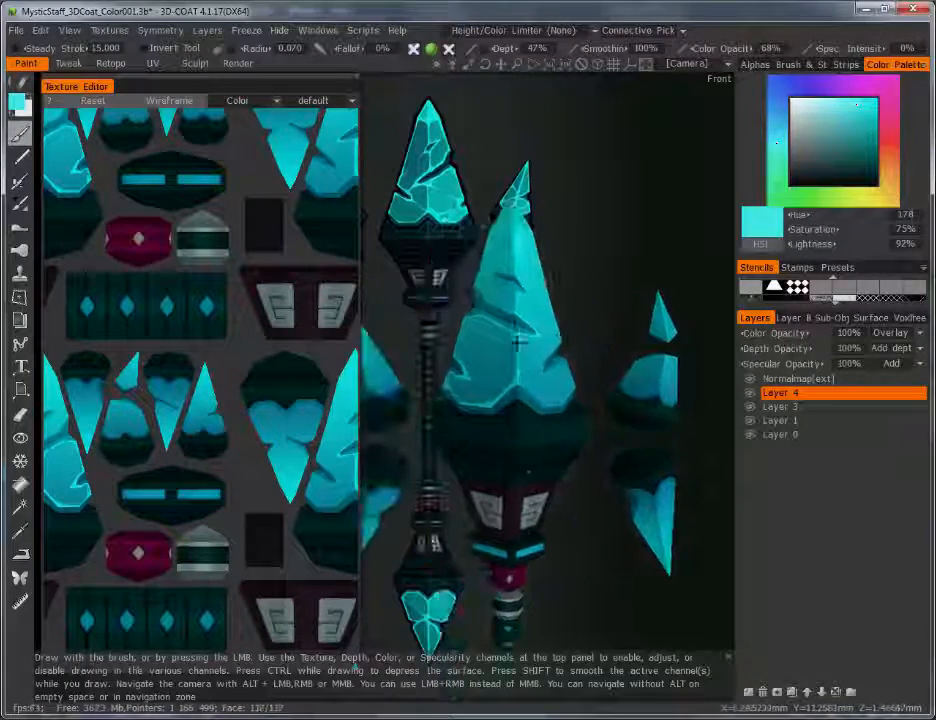
right_click_drag(519, 342, 556, 298, "alt")
middle_click_drag(556, 298, 498, 368, "alt")
left_click_drag(498, 368, 575, 347, "alt")
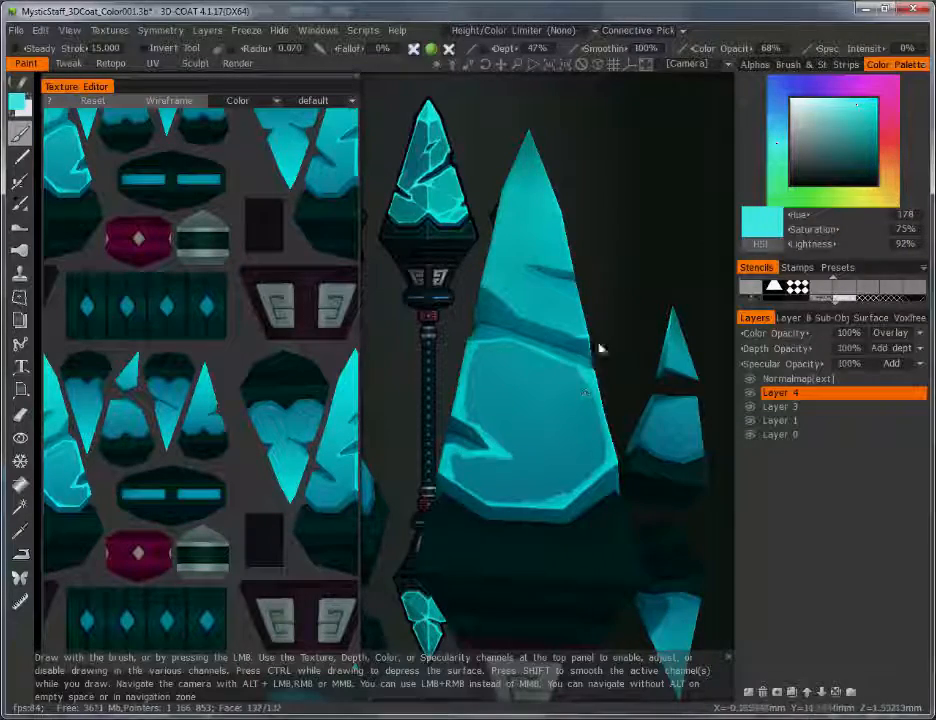
left_click_drag(553, 297, 517, 278, "alt")
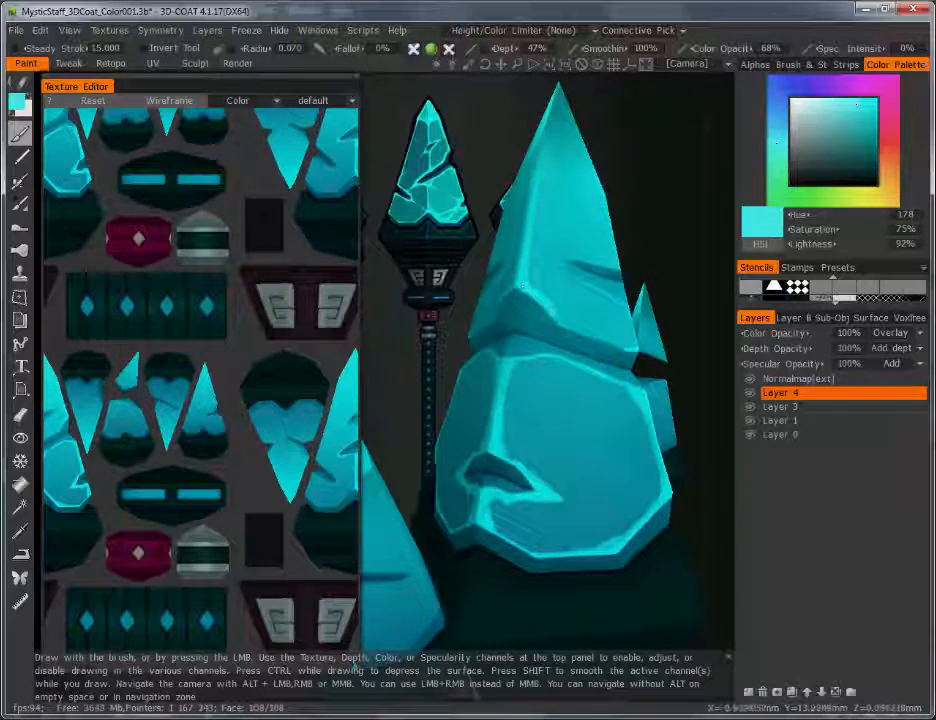
left_click_drag(478, 233, 519, 372, "alt")
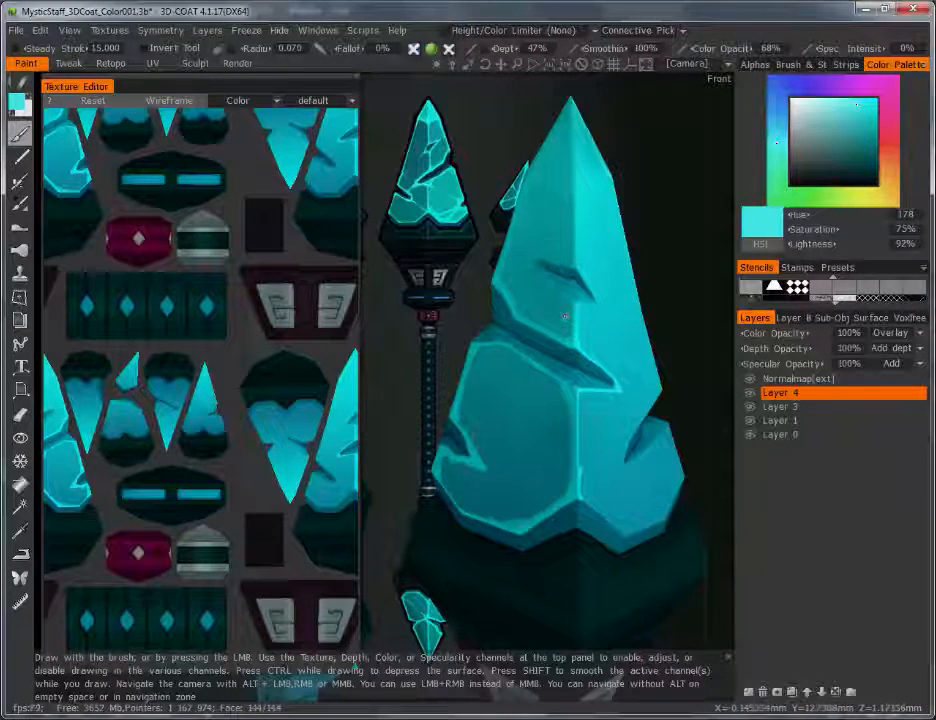
right_click_drag(560, 294, 542, 290)
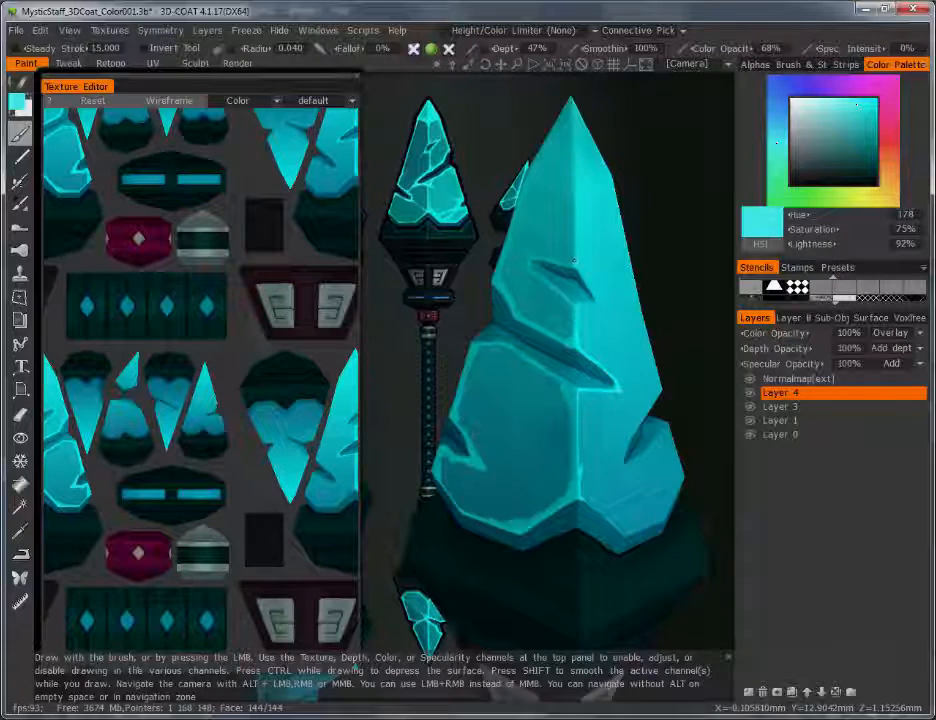
Step: Zoom out, enlarge the brush slightly, and orbit to check the staff from its back side
right_click_drag(654, 272, 661, 375)
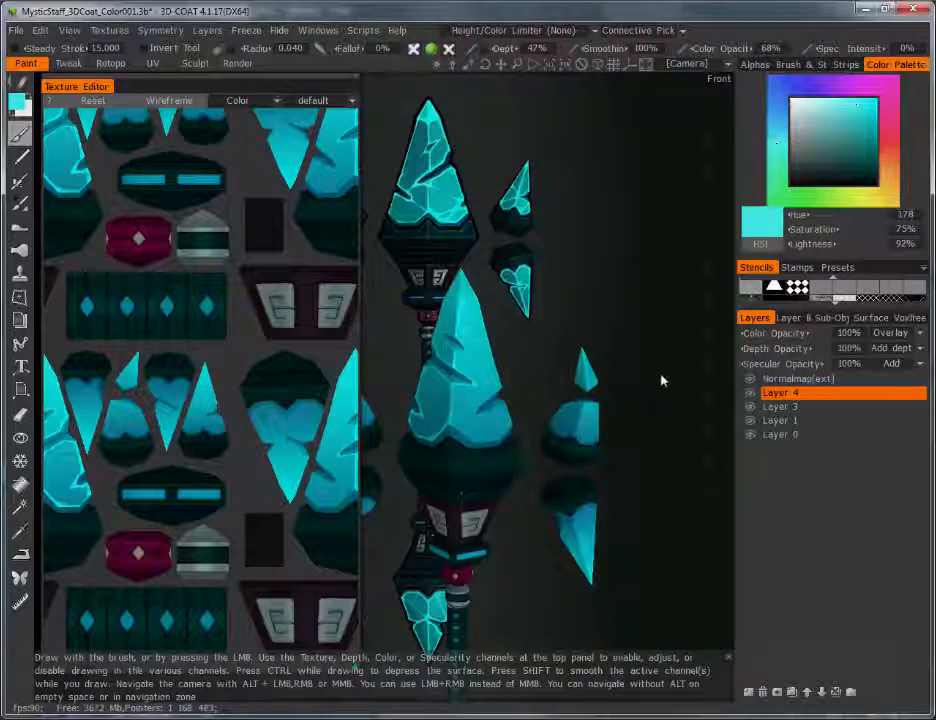
left_click_drag(648, 378, 629, 443)
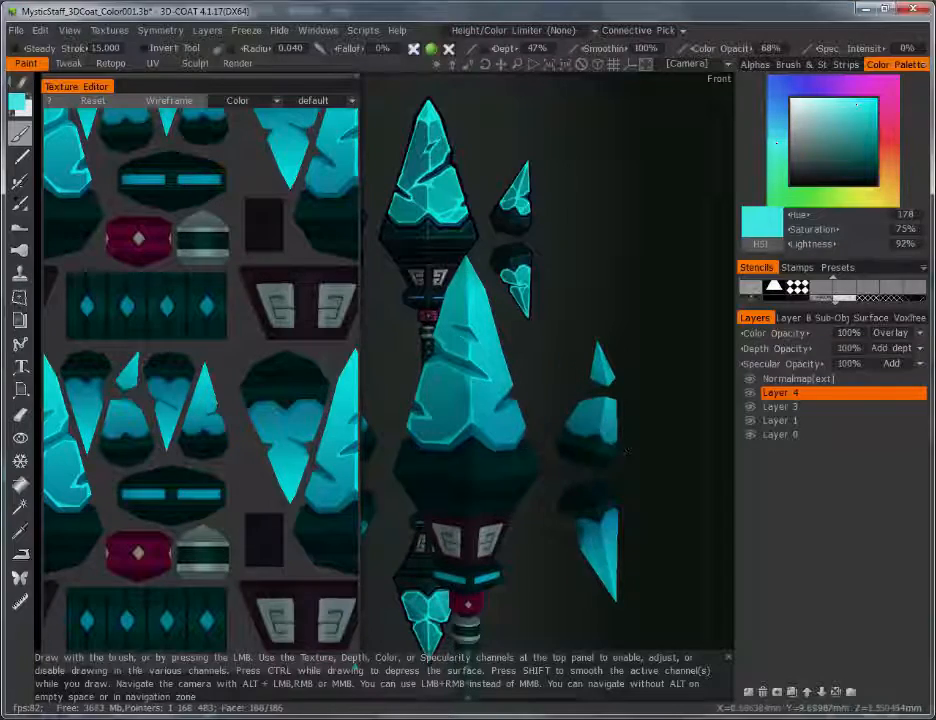
right_click_drag(442, 395, 460, 395)
left_click_drag(690, 440, 649, 423)
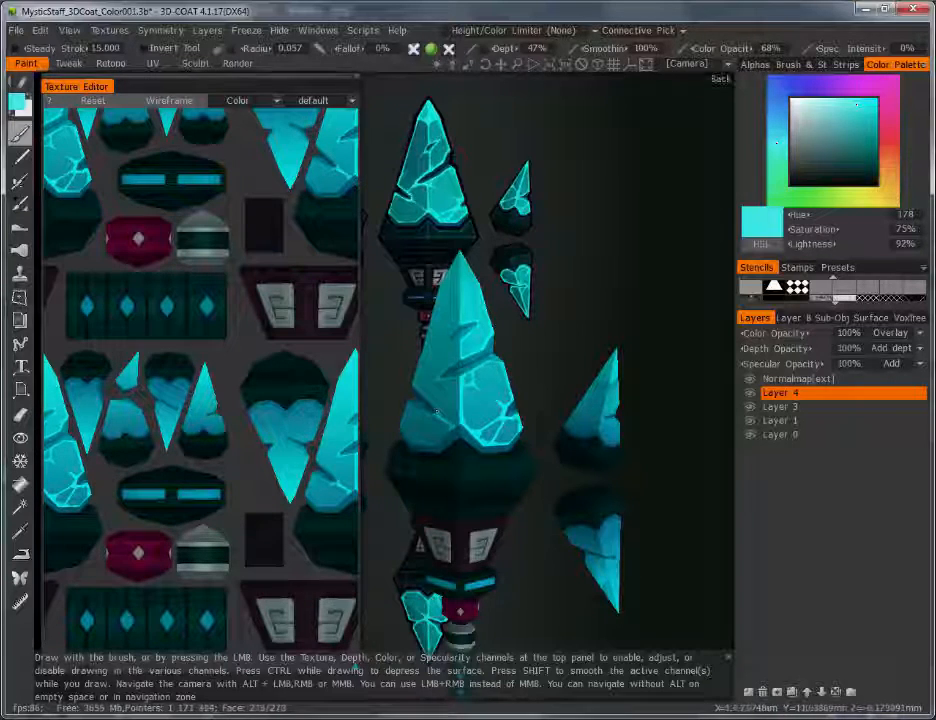
right_click_drag(526, 290, 558, 348)
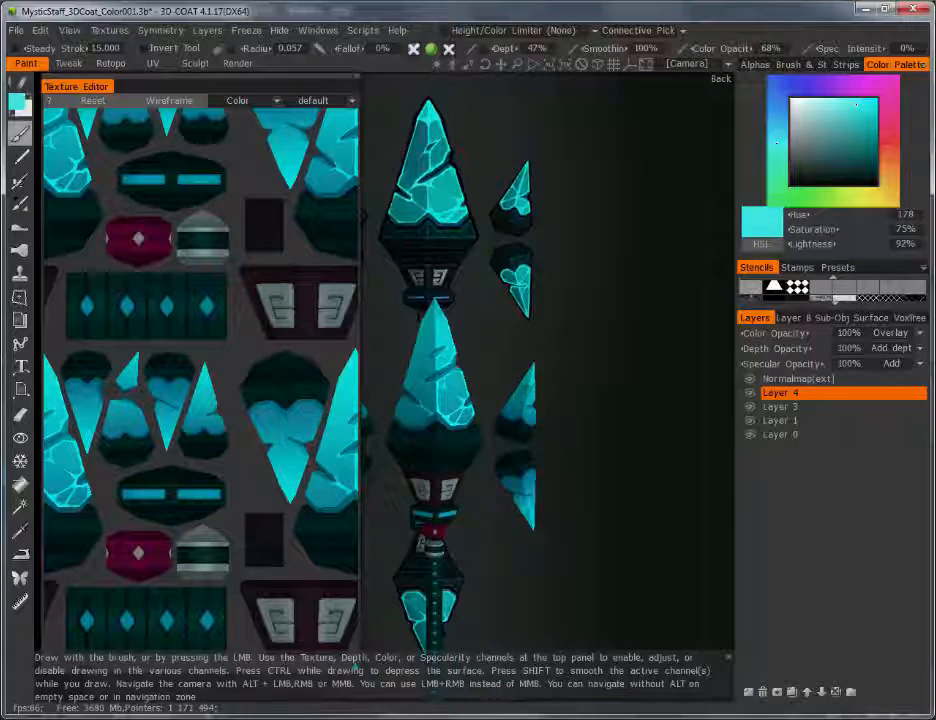
Step: Open the saved file MysticStaff_3DCoat_TonStoneHighlighted.3b
left_click(15, 31)
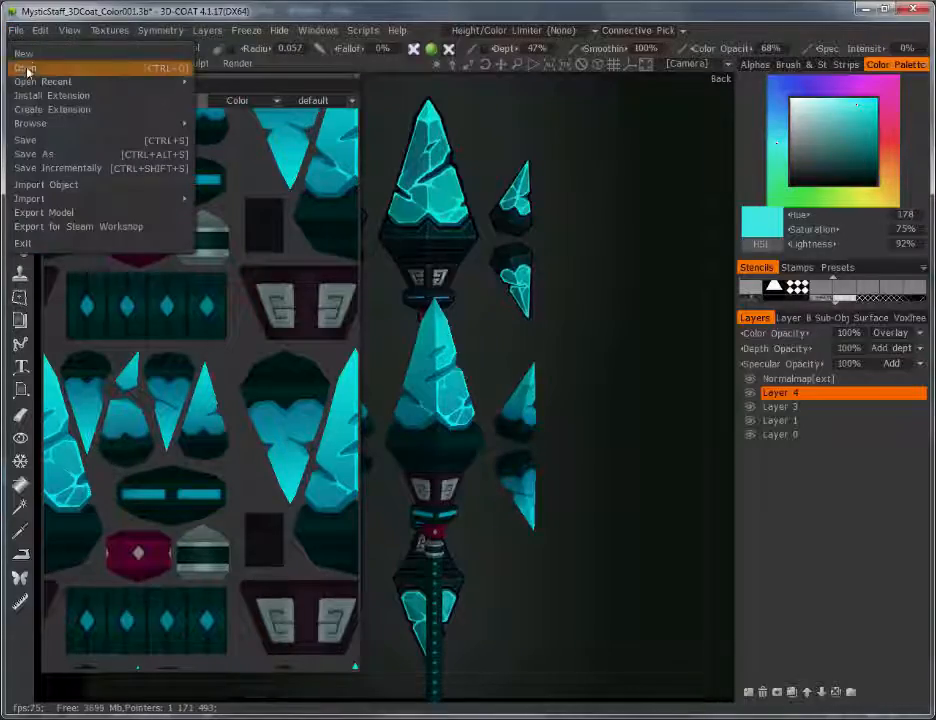
left_click(30, 70)
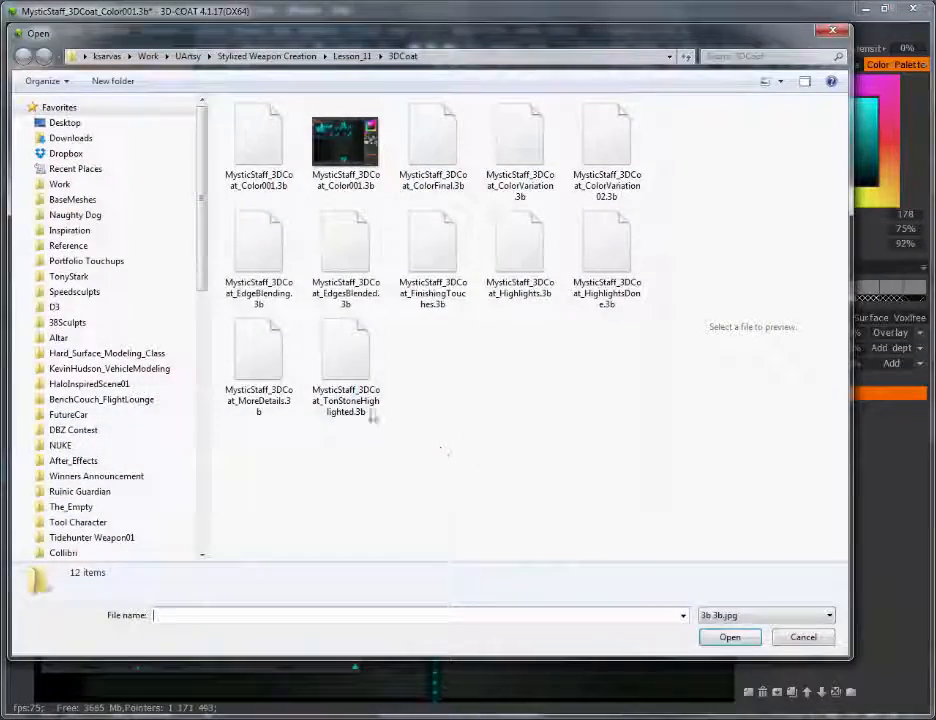
left_click(346, 385)
left_click(730, 637)
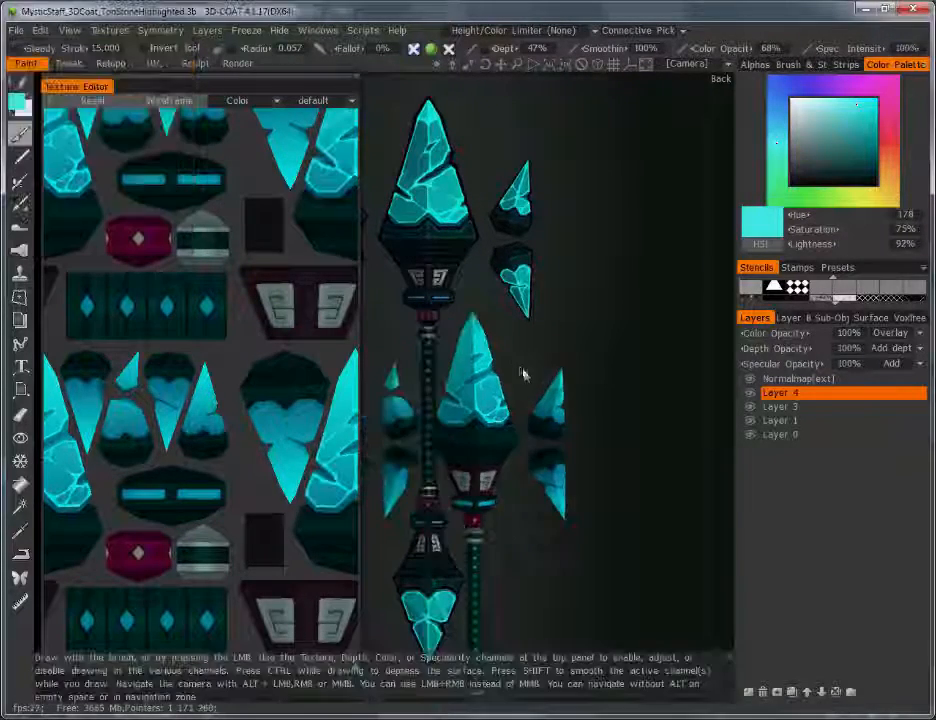
Step: Frame the large crystal by zooming, orbiting and recentring the staff, then add a new layer above Layer 4
scroll(549, 389, "up", 4)
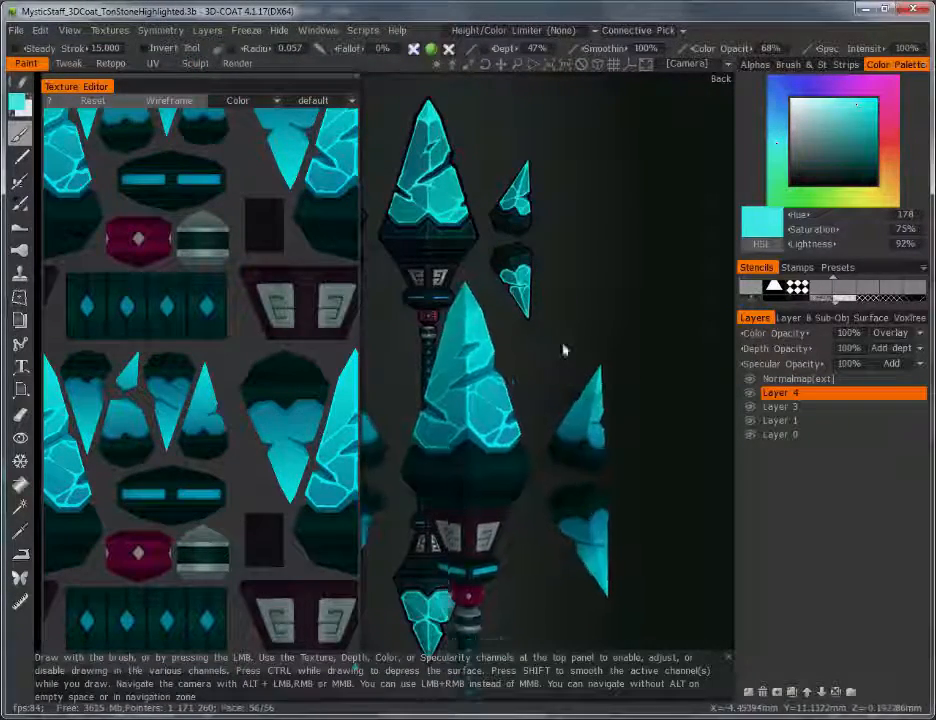
scroll(569, 370, "up", 3)
left_click_drag(576, 381, 528, 437, "alt")
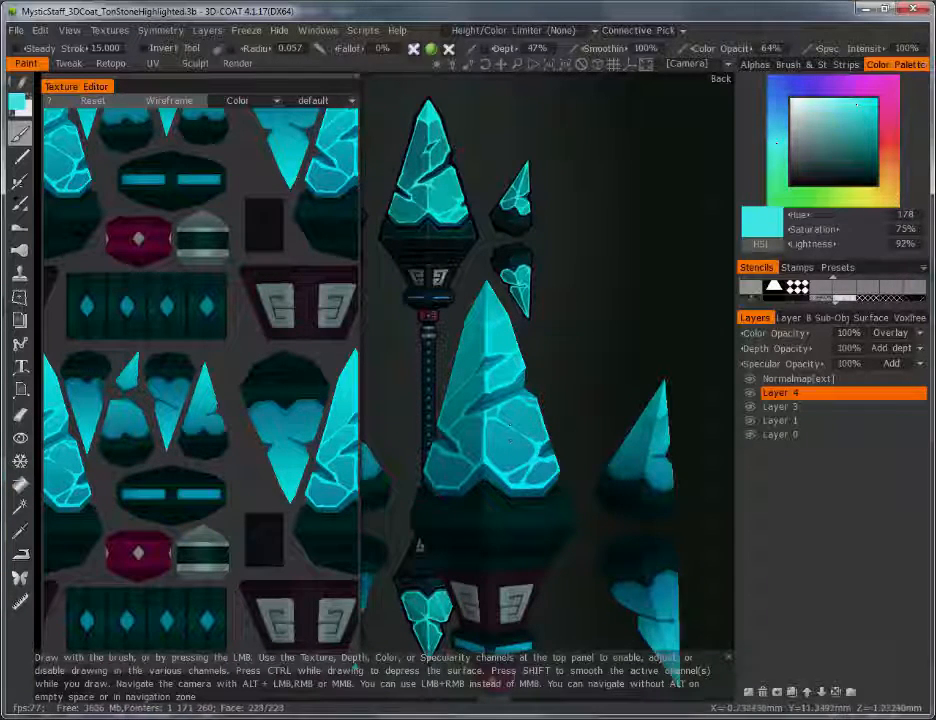
right_click_drag(606, 348, 595, 372, "alt")
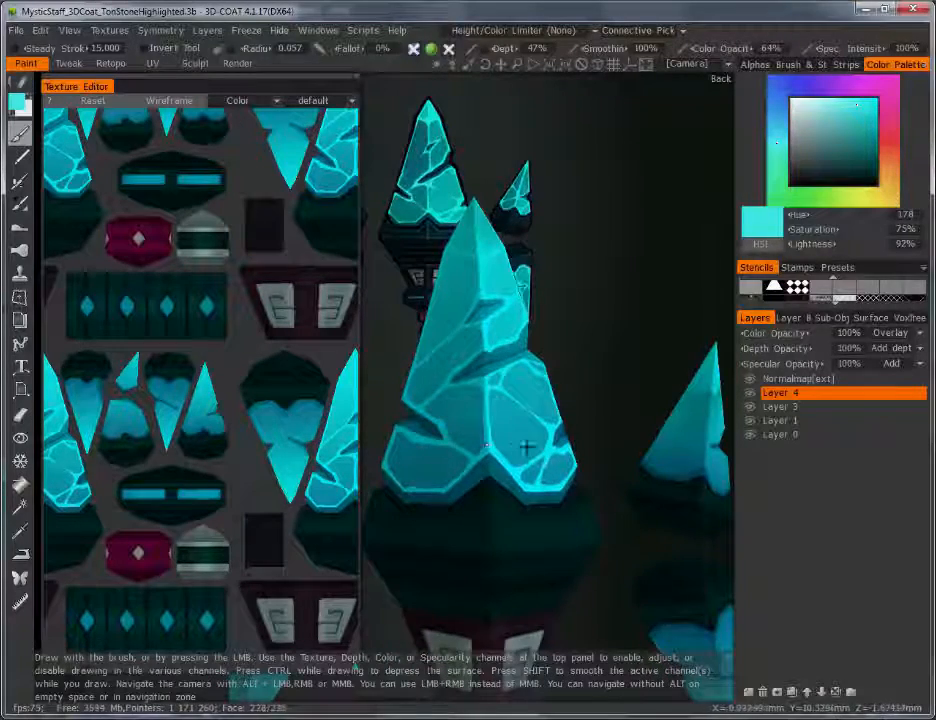
middle_click_drag(527, 447, 549, 460, "alt")
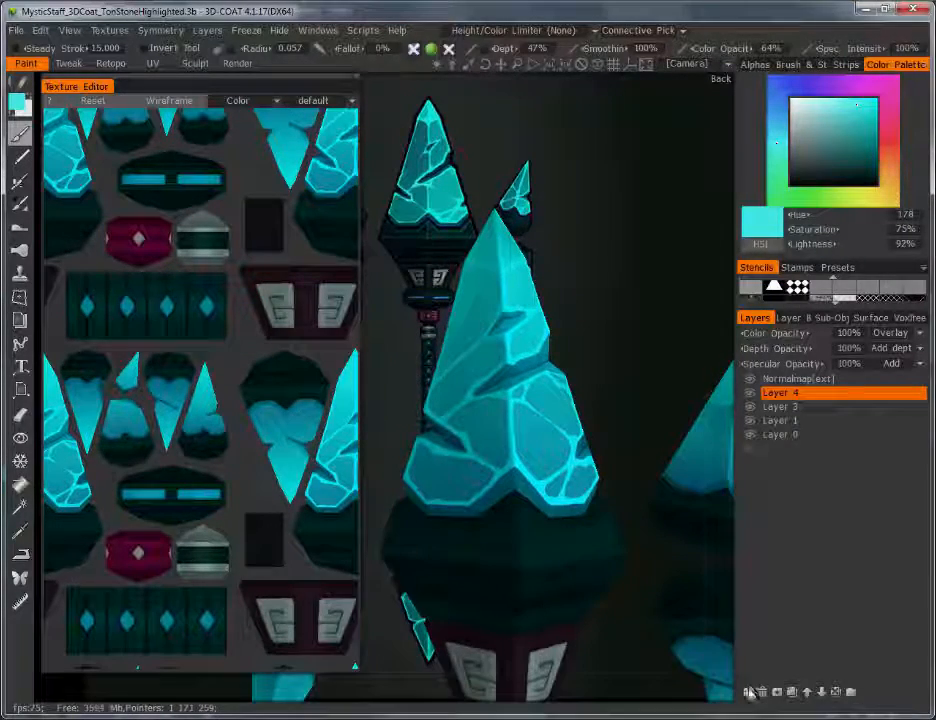
left_click(750, 693)
Step: Orbit around the large crystal, switch to a brighter fully saturated cyan, and set colour opacity to 100
scroll(574, 474, "up", 3)
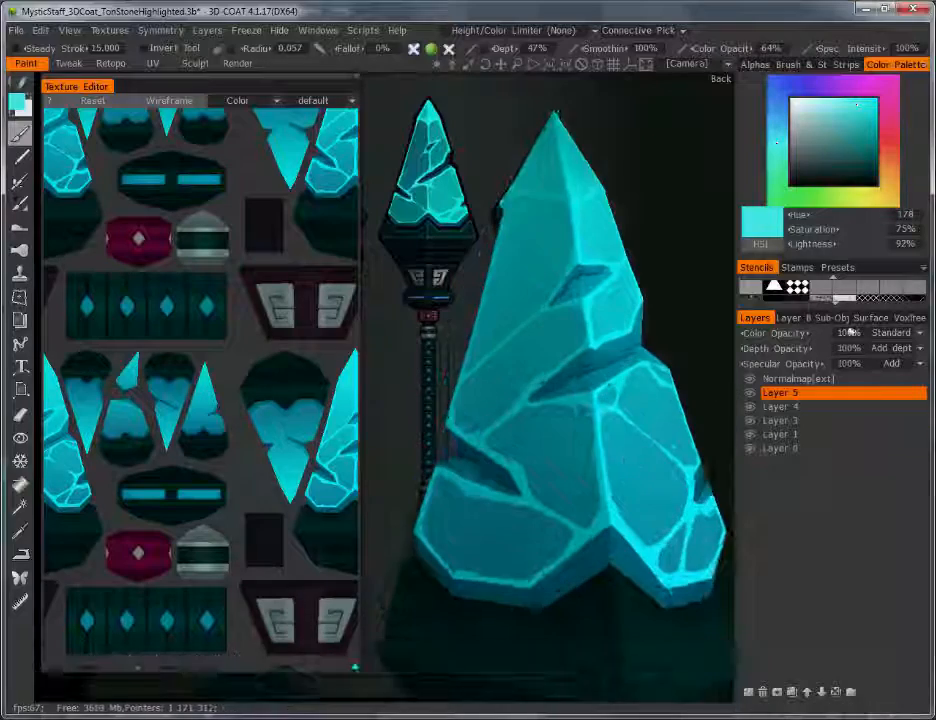
left_click_drag(624, 553, 592, 538, "alt")
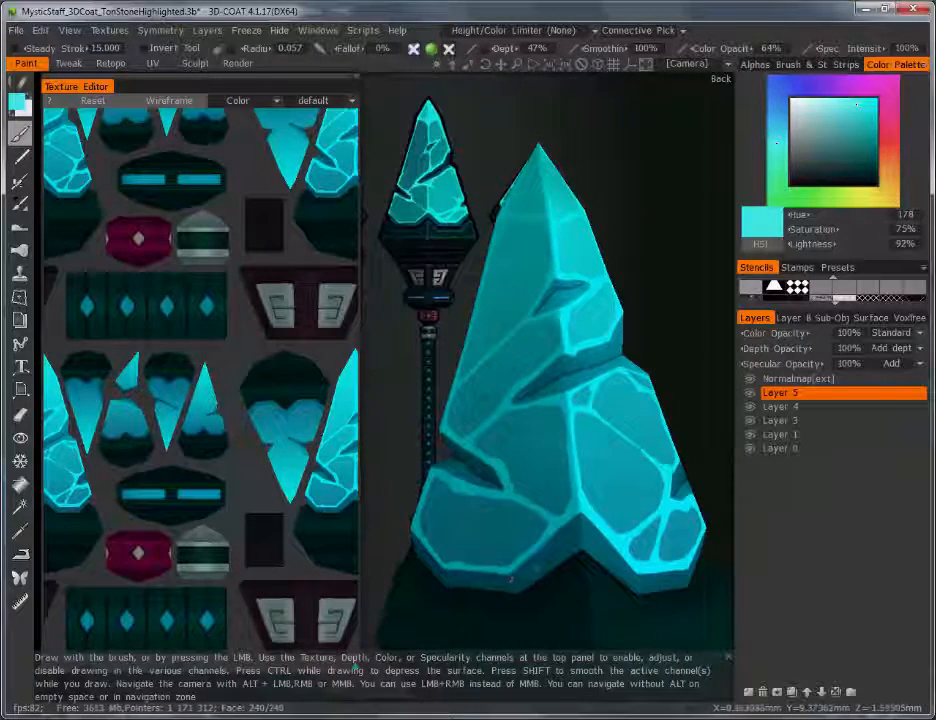
scroll(580, 462, "down", 3)
left_click_drag(585, 480, 618, 490, "alt")
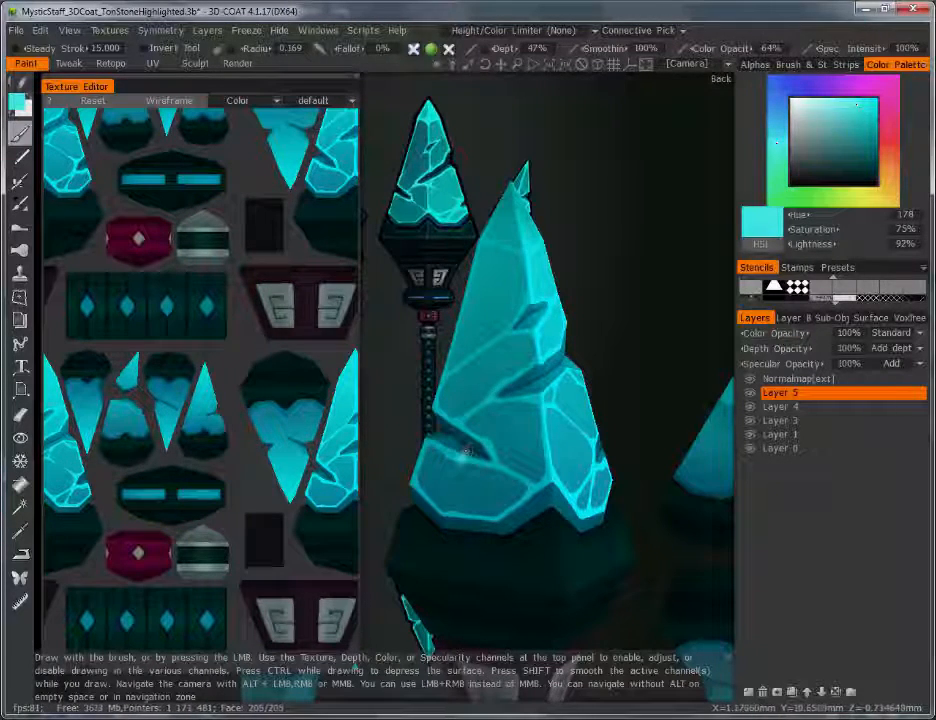
key("v")
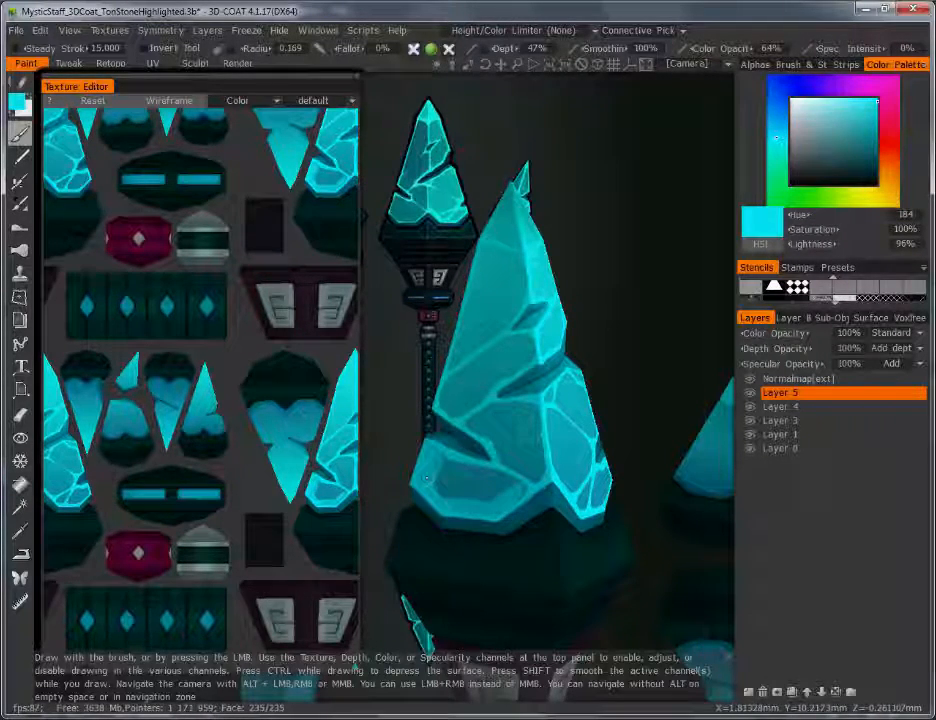
left_click(767, 50)
type("100")
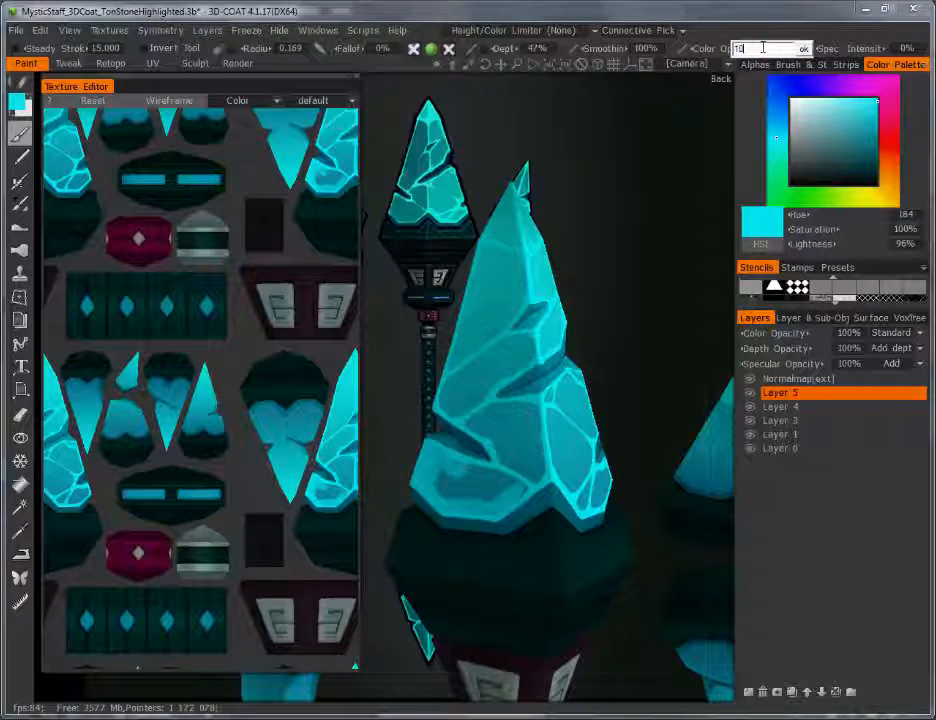
key("Return")
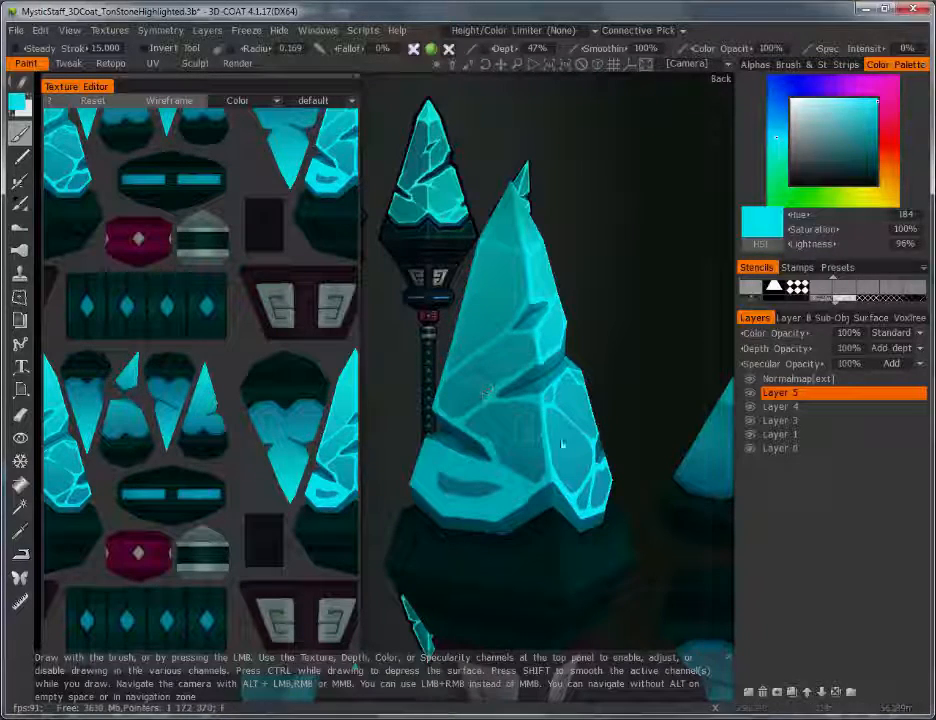
Step: Fade Layer 5's colour opacity down to about 21% and orbit to review the crystal
left_click_drag(767, 335, 655, 342)
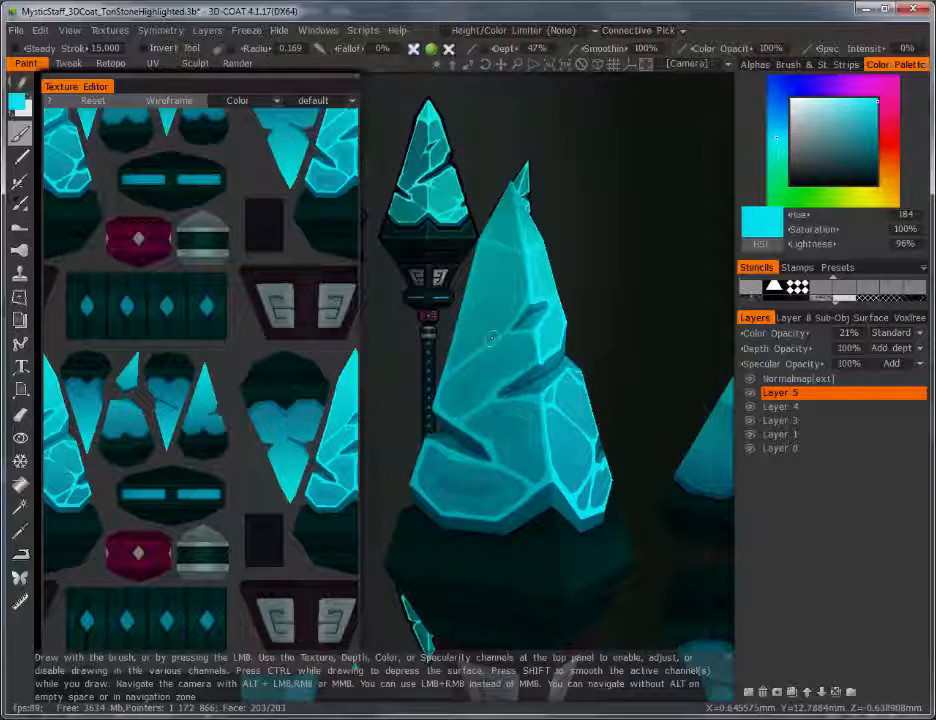
left_click_drag(600, 395, 508, 415)
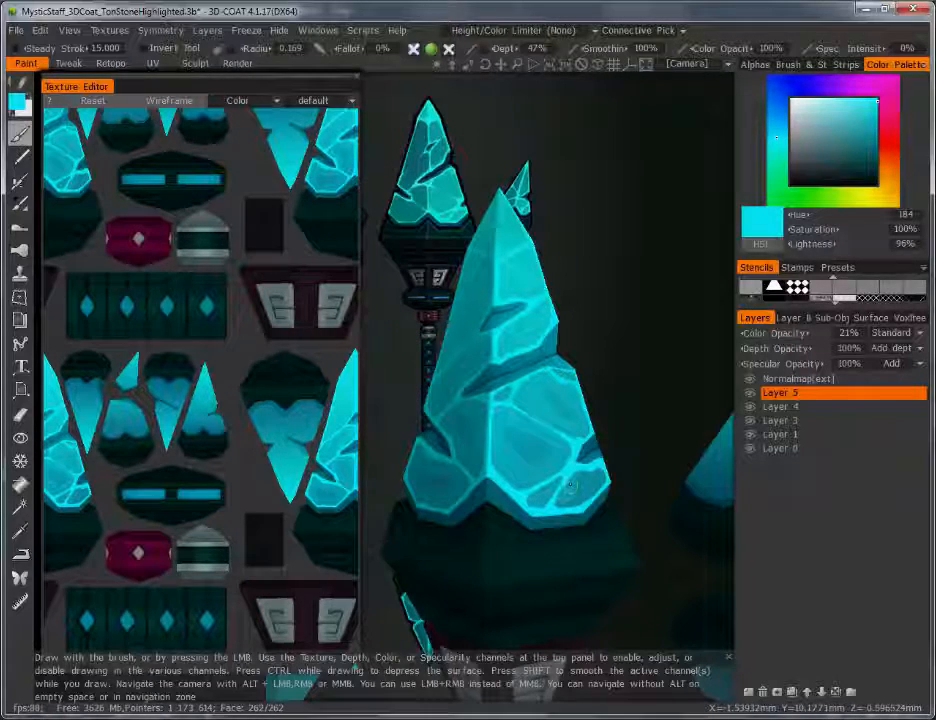
left_click_drag(600, 396, 660, 395)
Step: Add Layer 6 with a slightly smaller brush and fade its colour opacity to about 23%
left_click(749, 689)
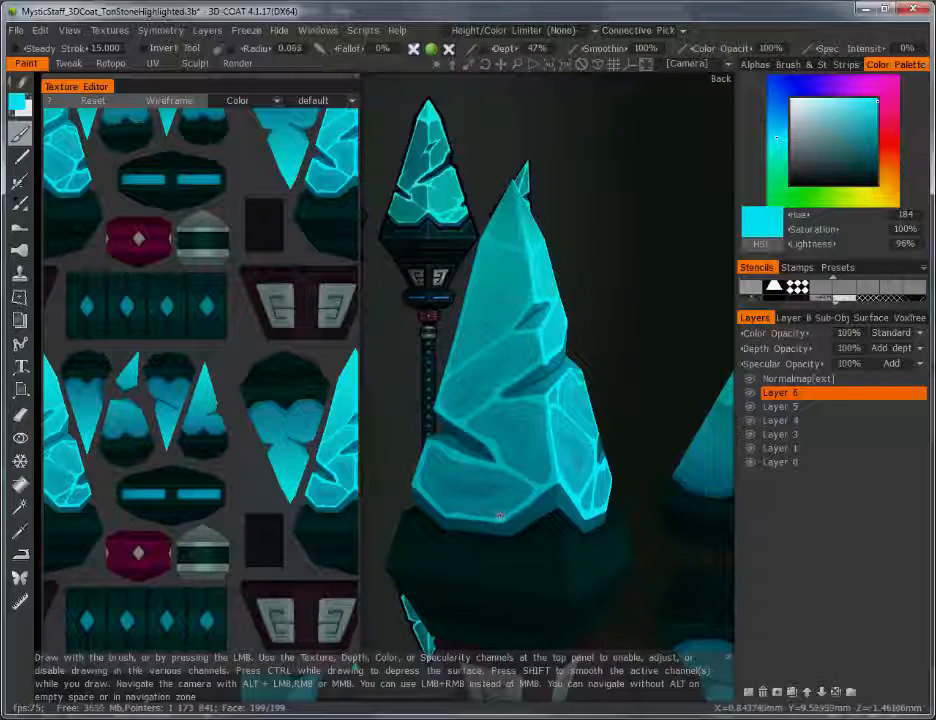
key("[")
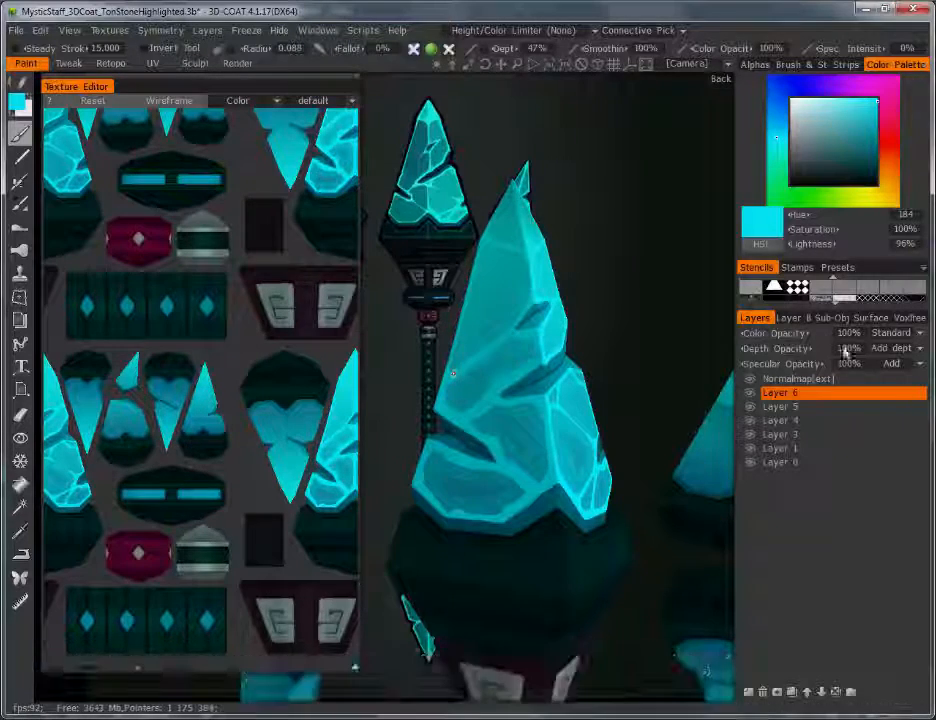
left_click_drag(848, 333, 662, 341)
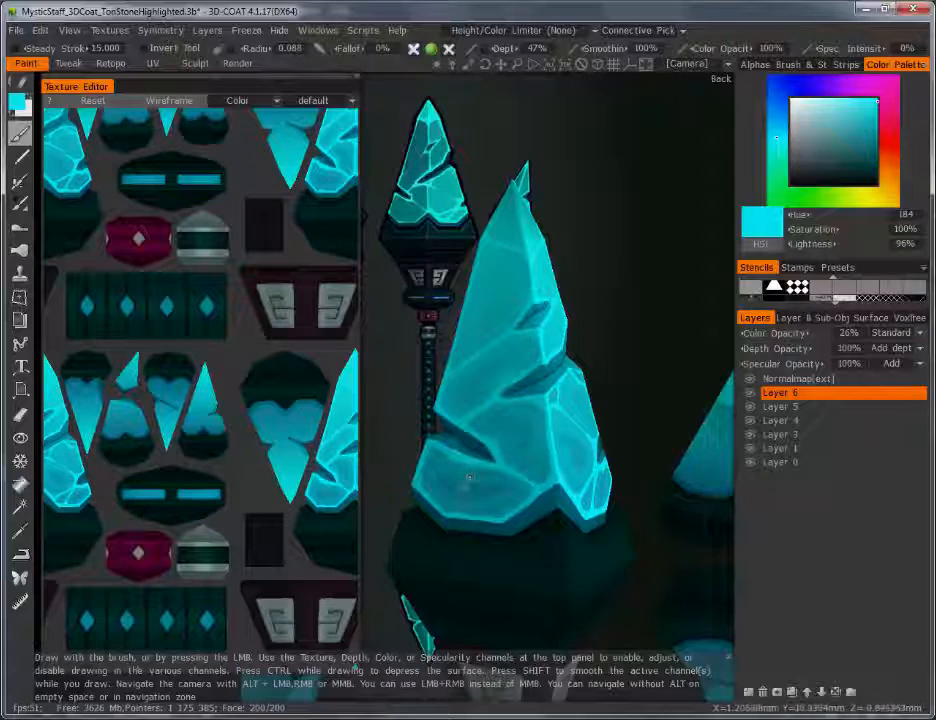
mouse_move(760, 333)
left_mouse_down()
mouse_move(731, 330)
mouse_move(768, 332)
left_mouse_up()
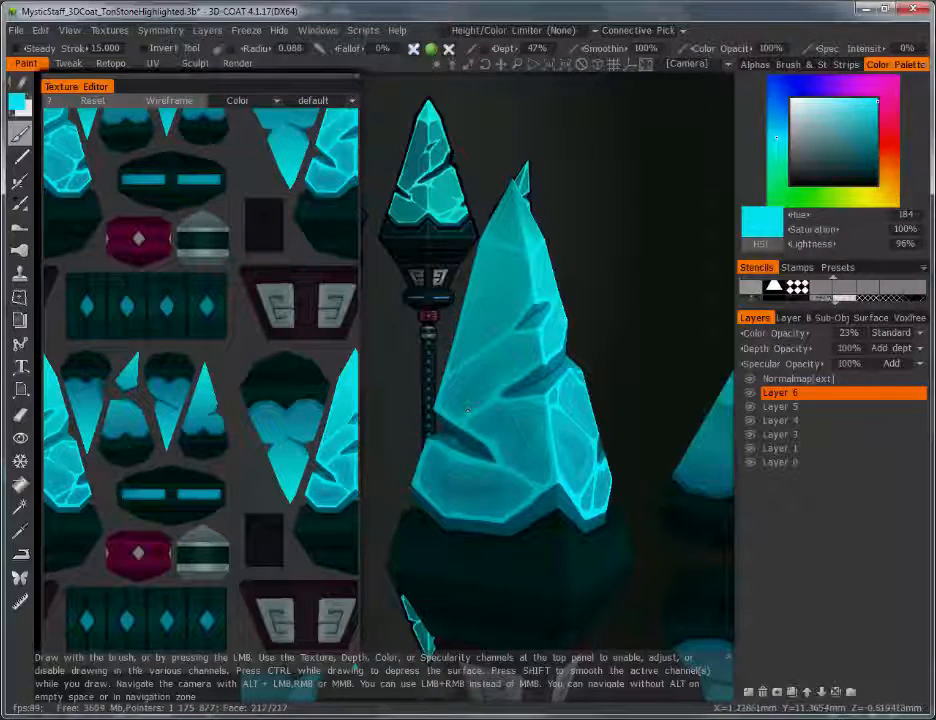
left_click_drag(623, 418, 506, 418, "alt")
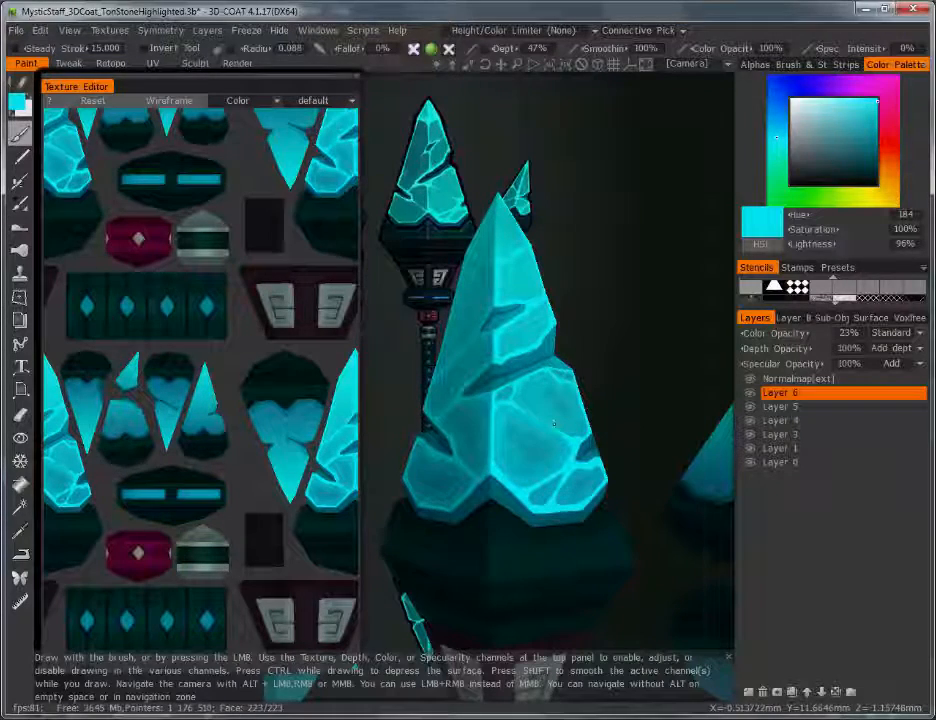
left_click(20, 415)
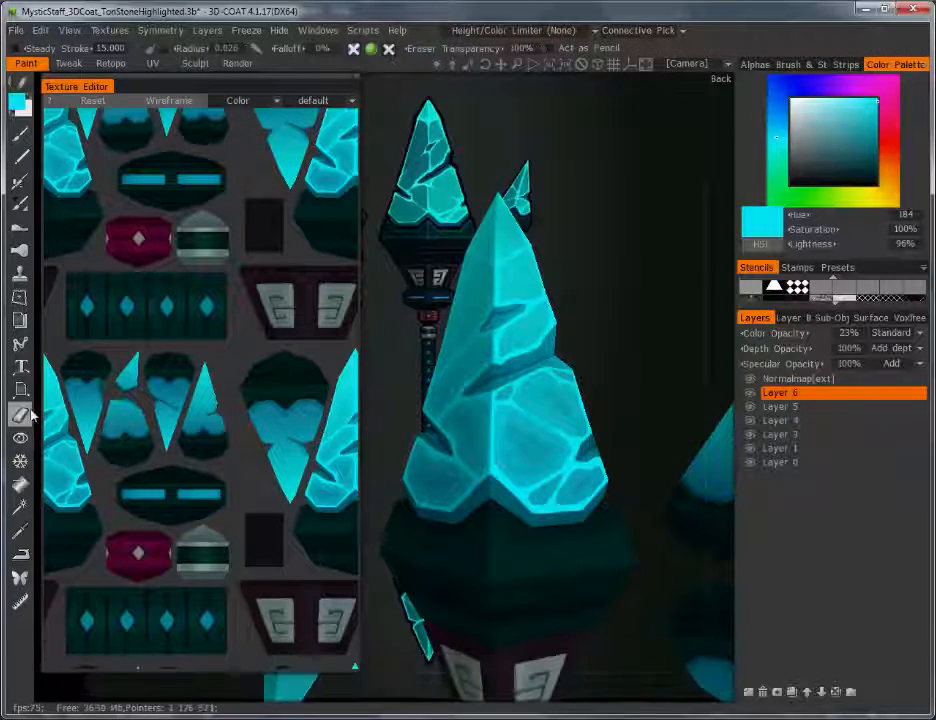
Step: Set the eraser to 25% transparency, target Layer 5, and enlarge the eraser brush
left_click(505, 48)
type("25")
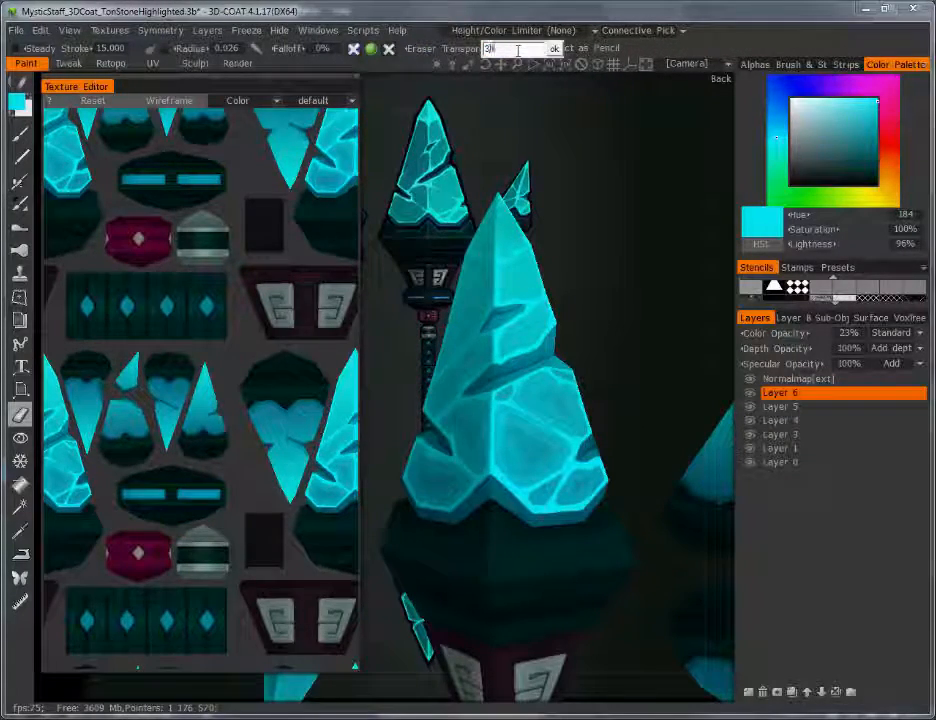
key("Return")
left_click(798, 409)
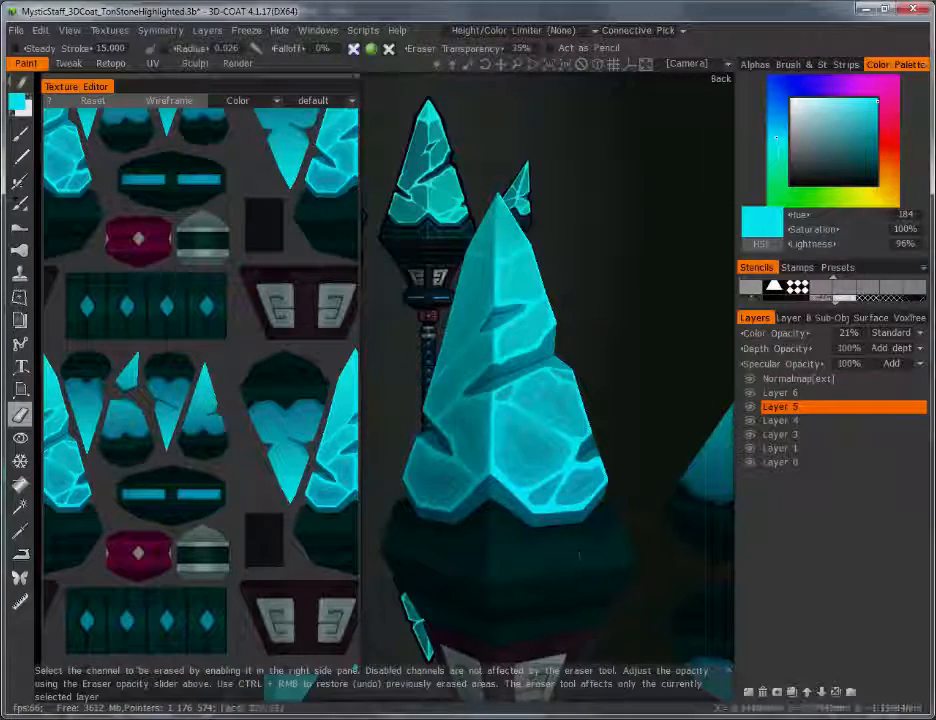
scroll(610, 437, "up", 3)
right_click_drag(562, 424, 586, 474)
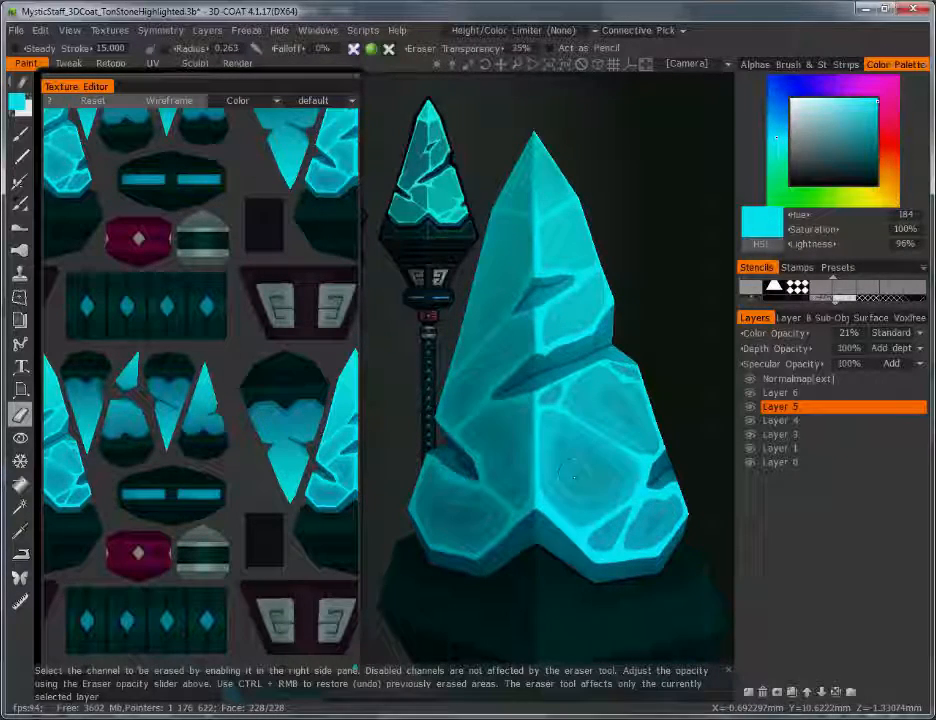
Step: Erase part of the cyan glow on the big crystal's lower-left facet and check it
left_click_drag(491, 532, 547, 527, "alt")
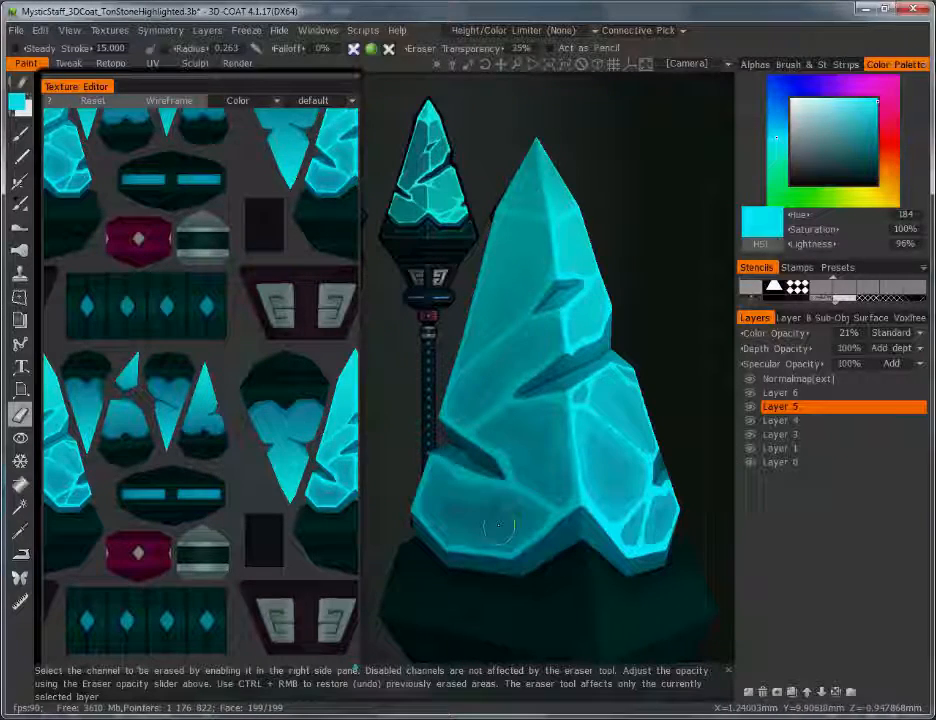
left_click(503, 511)
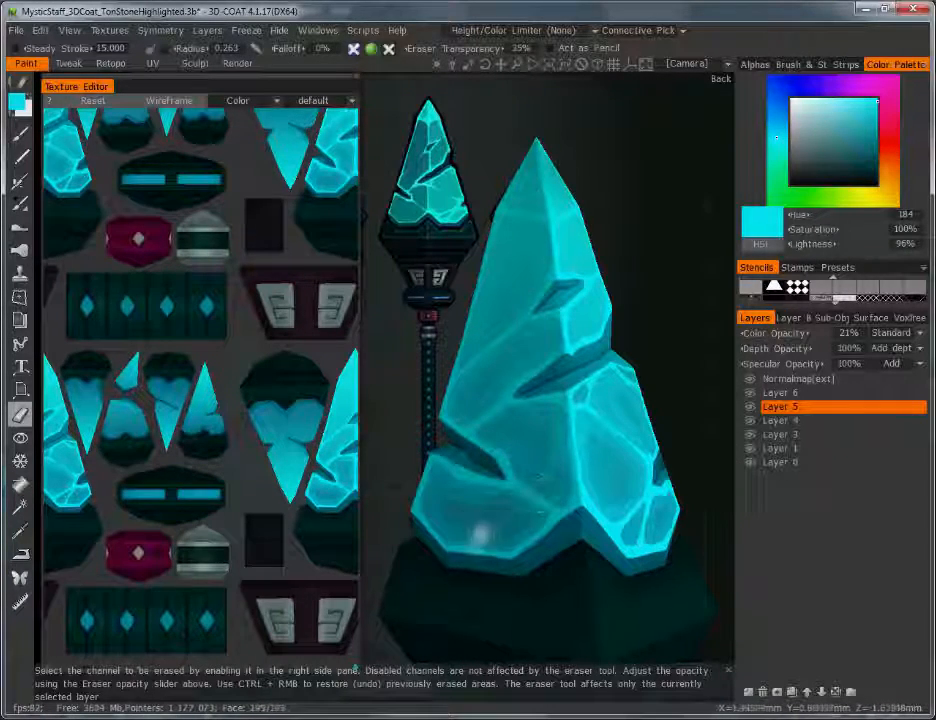
mouse_move(507, 529)
left_mouse_down()
mouse_move(493, 529)
mouse_move(506, 516)
mouse_move(494, 518)
left_mouse_up()
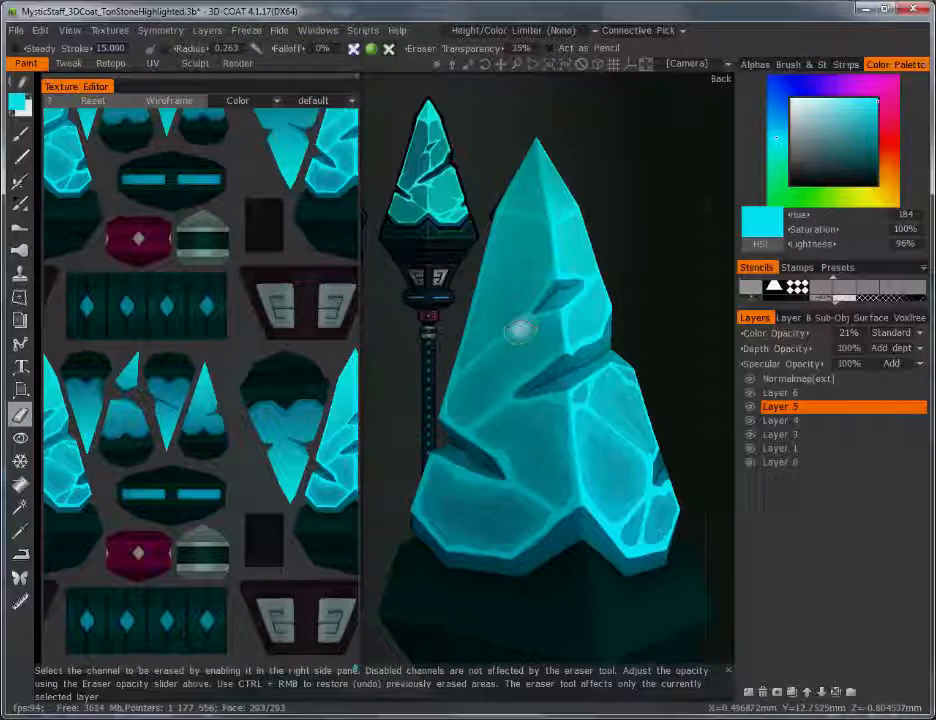
left_click_drag(698, 411, 632, 414)
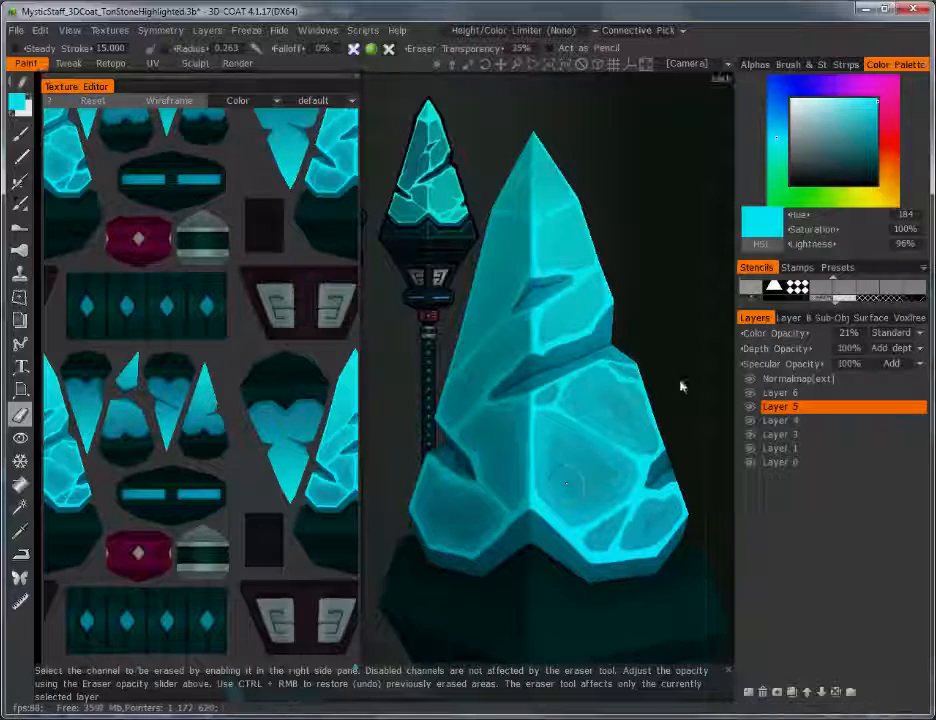
scroll(620, 393, "up", 1)
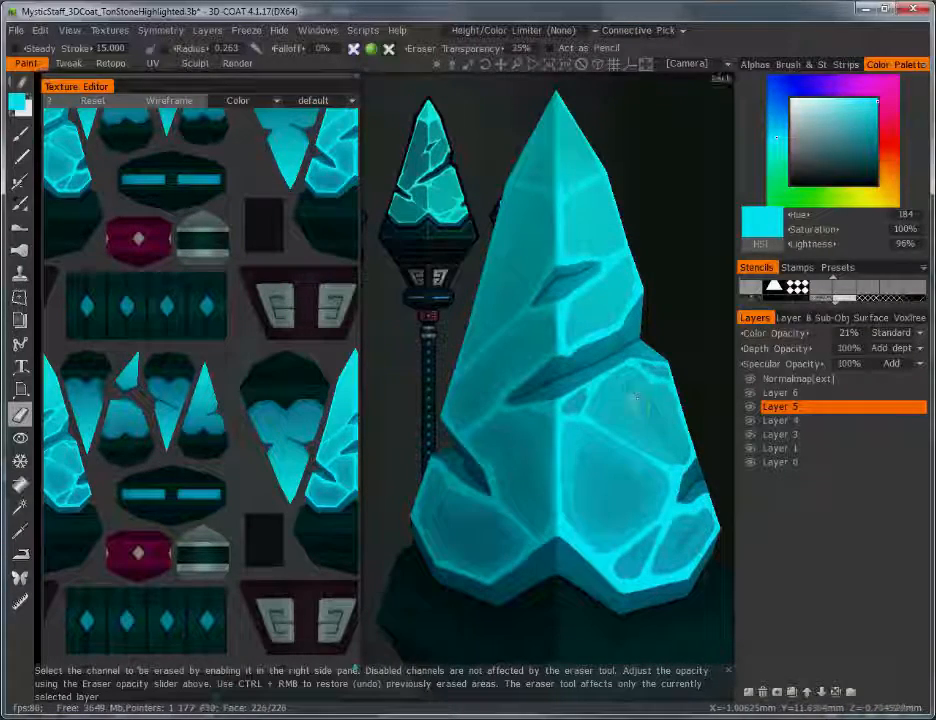
left_click_drag(700, 443, 732, 438)
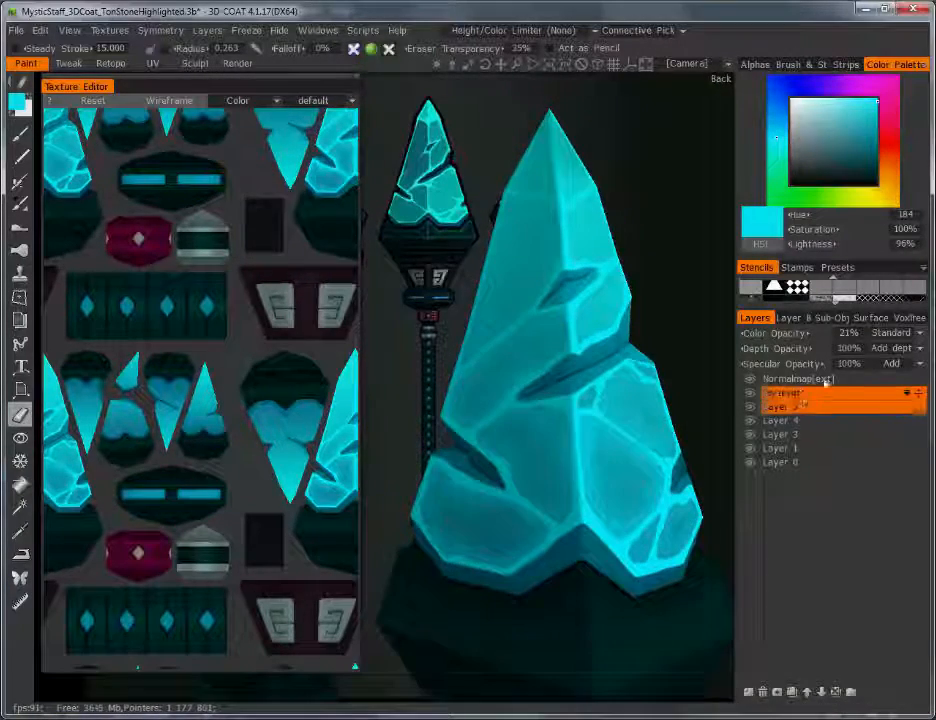
Step: Add a new Layer 7 on top of Layer 5
left_click(823, 392)
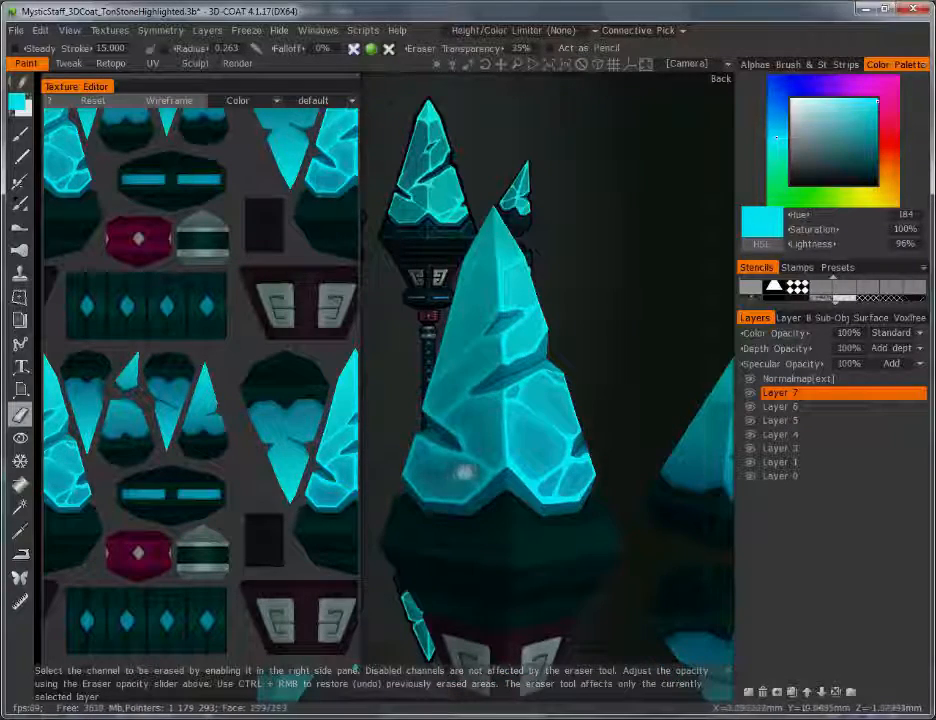
Step: Soften the lower-left crystal glow, then switch to the Brush at radius 0.128
key("v")
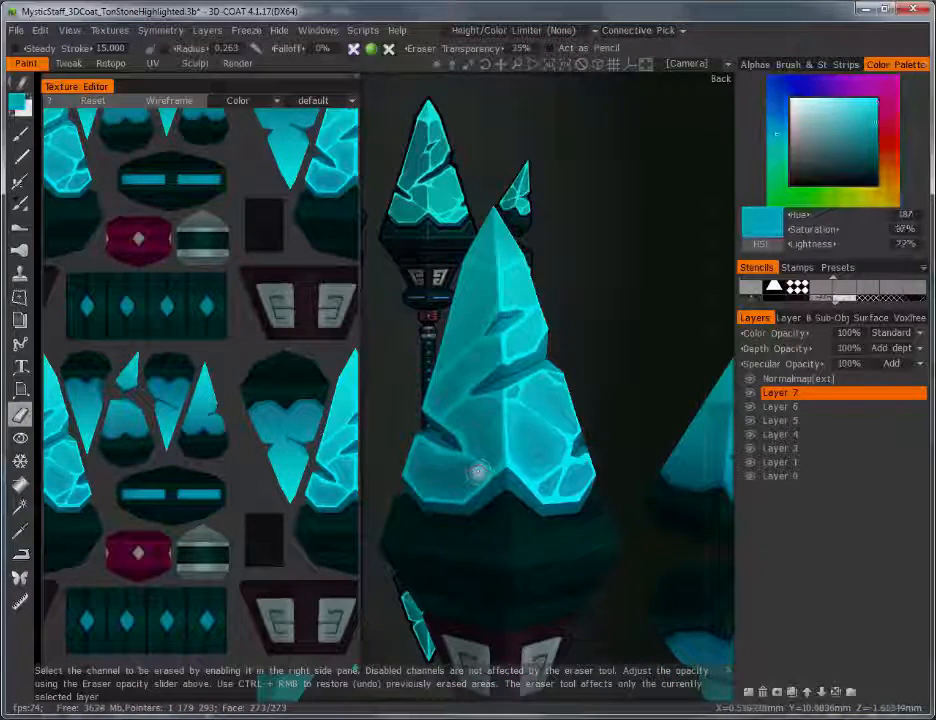
left_click_drag(489, 478, 477, 450)
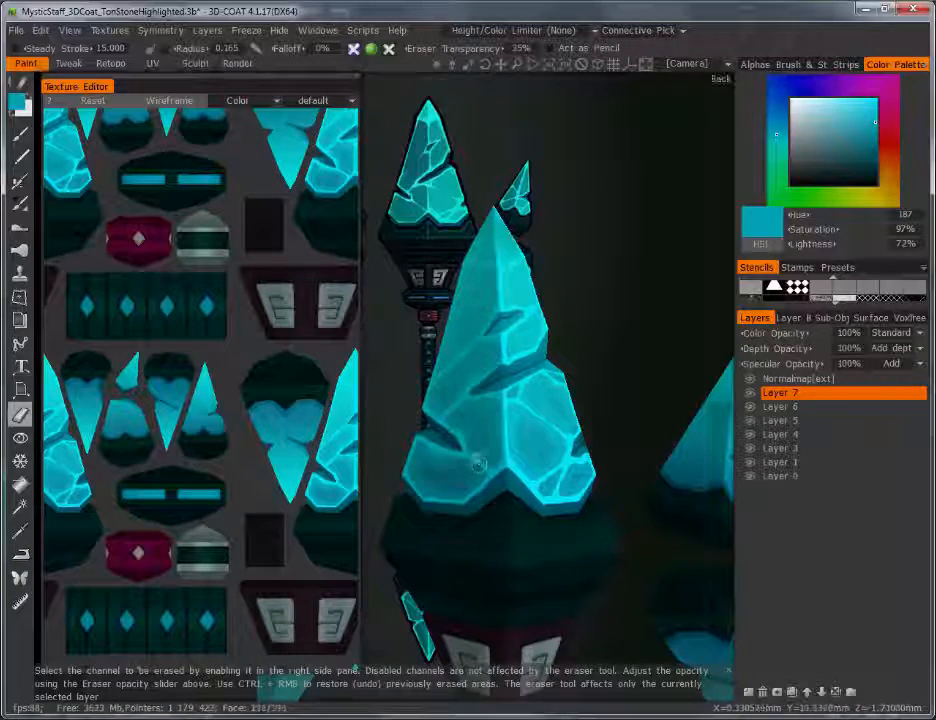
left_click(20, 133)
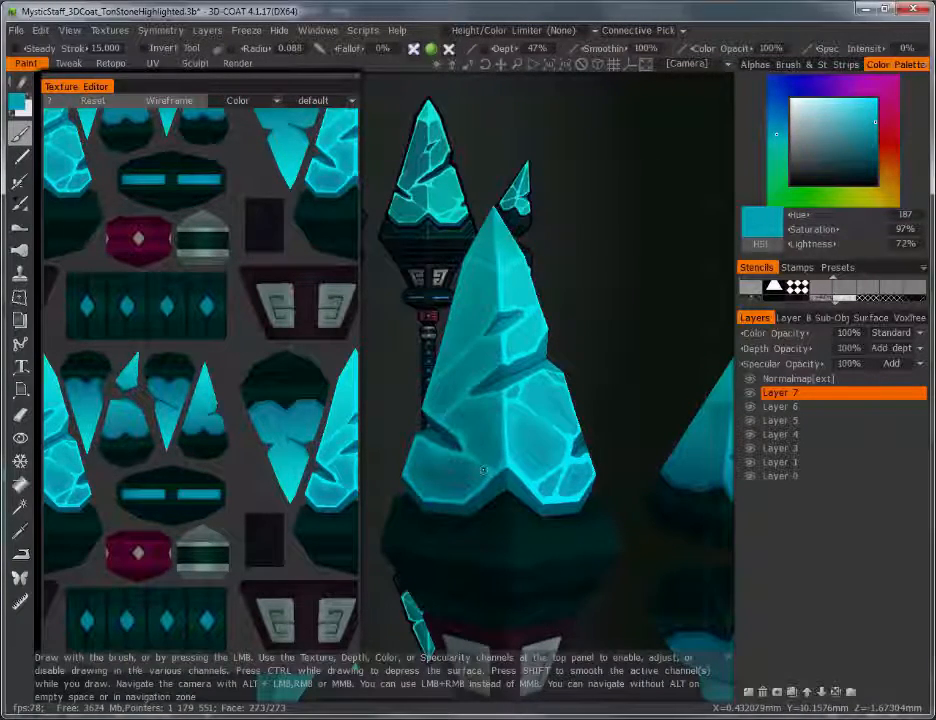
key("bracketright")
key("bracketright")
key("bracketright")
key("bracketright")
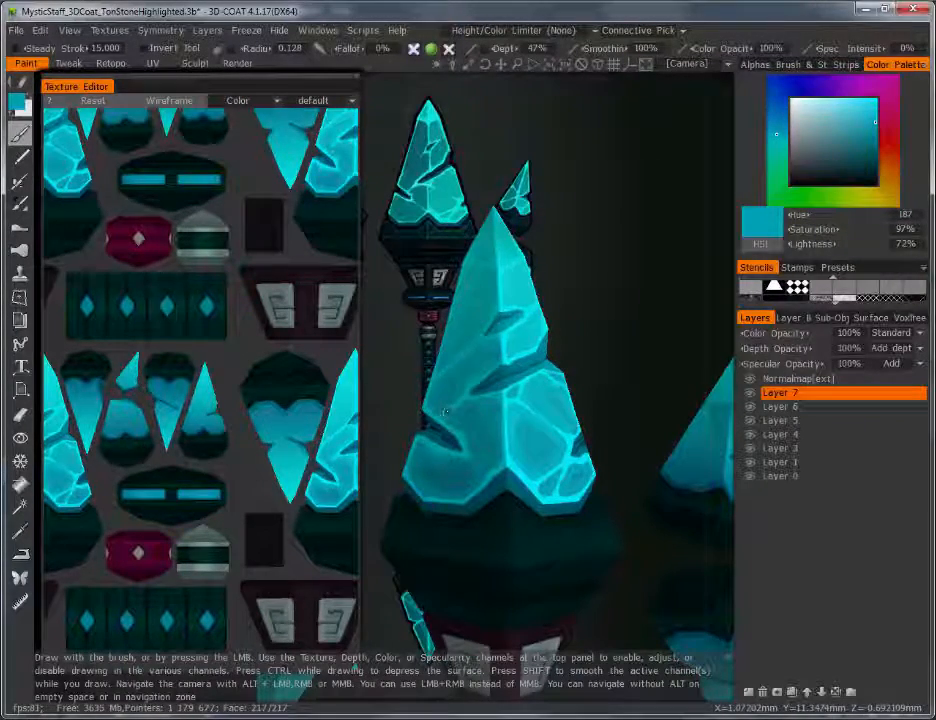
key("v")
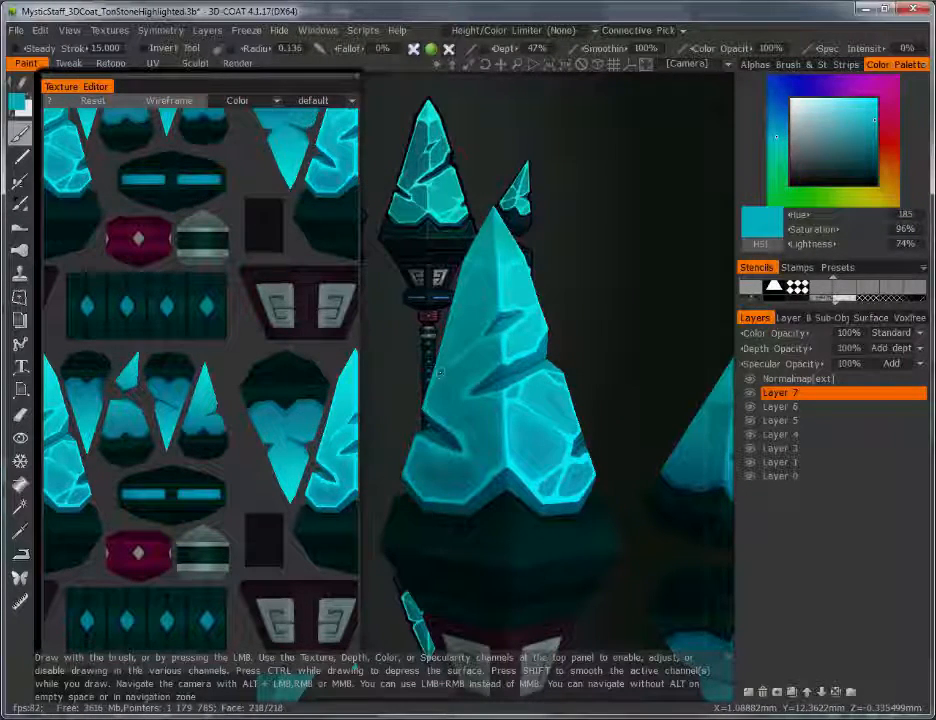
key("v")
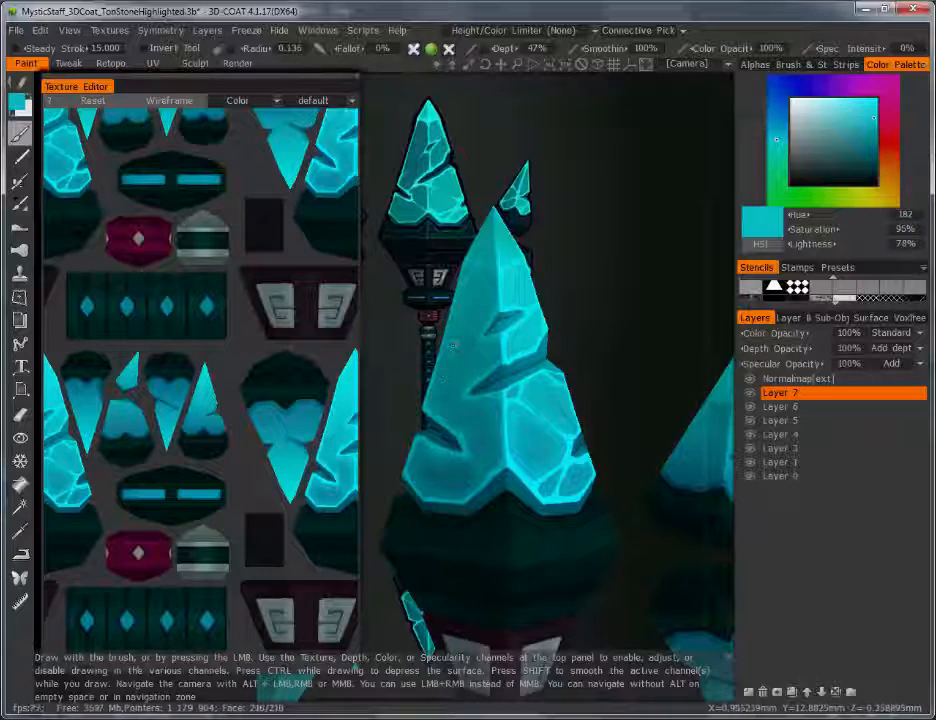
Step: Sample teal shades from the crystal and paint darker teal over the lower crystal's bright patches
left_click_drag(460, 355, 402, 354, "alt")
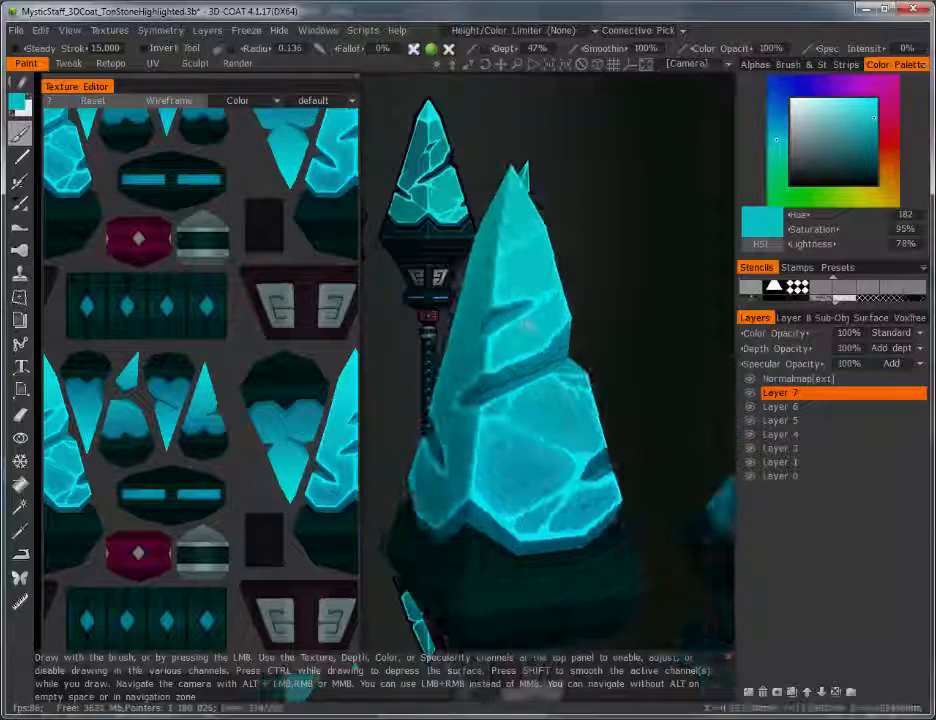
key("v")
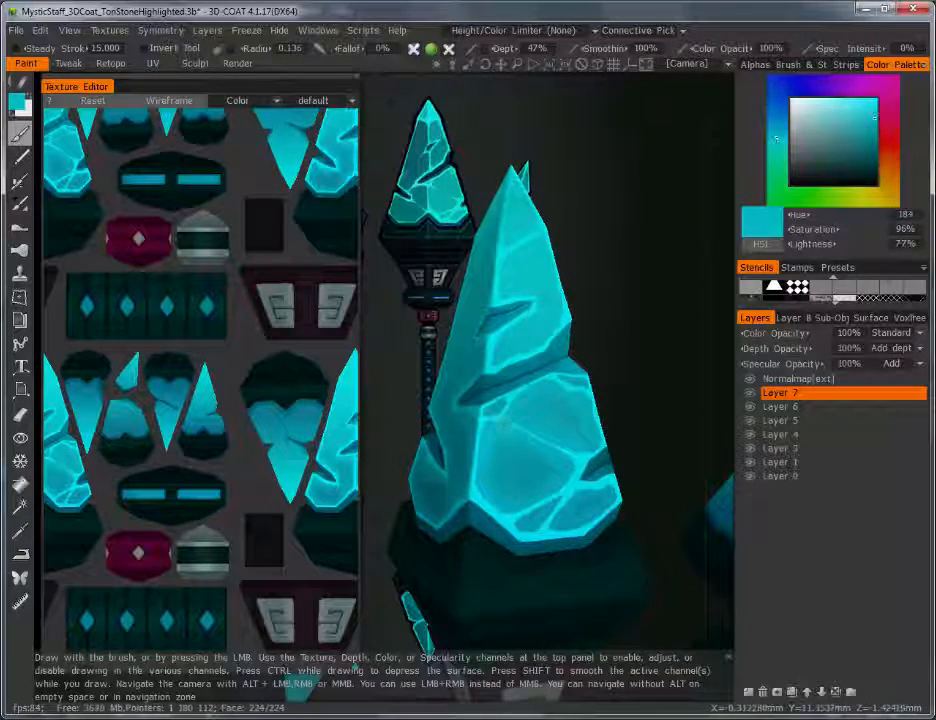
key("v")
key("v")
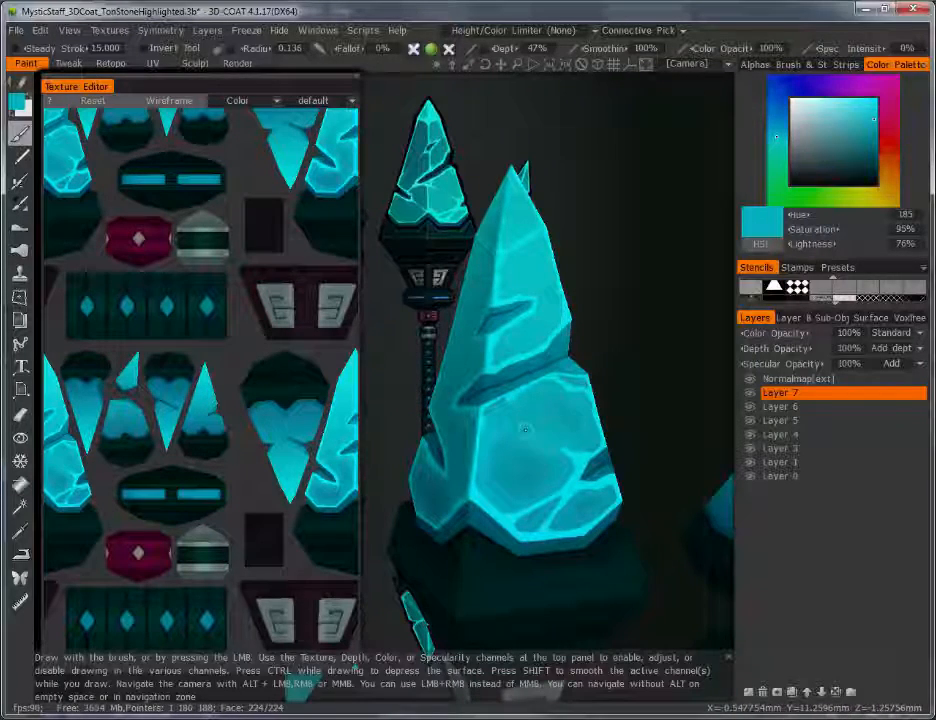
key("v")
key("v")
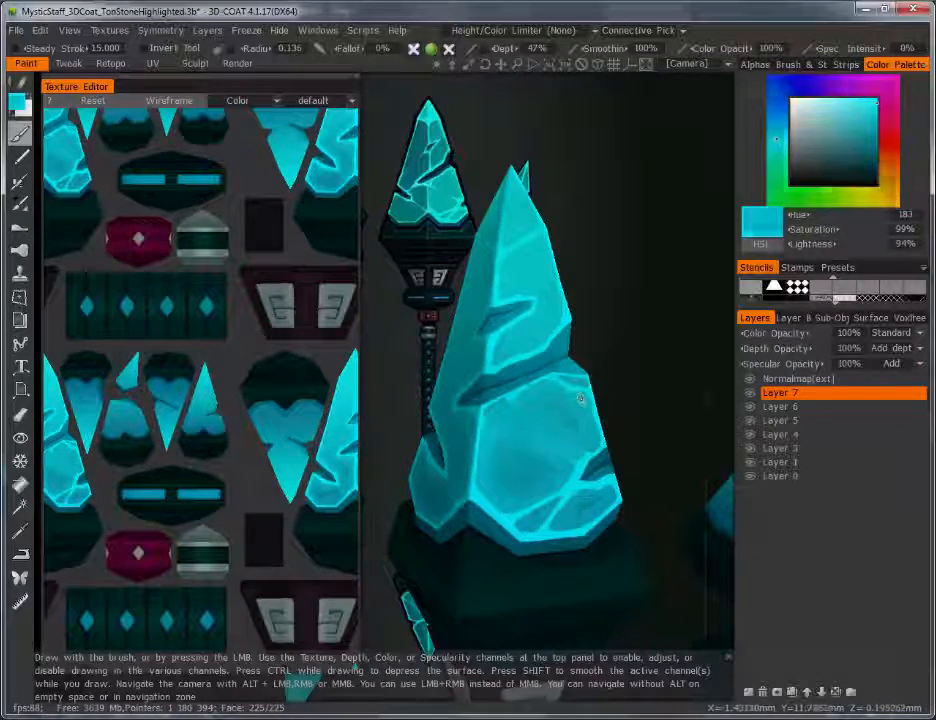
key("v")
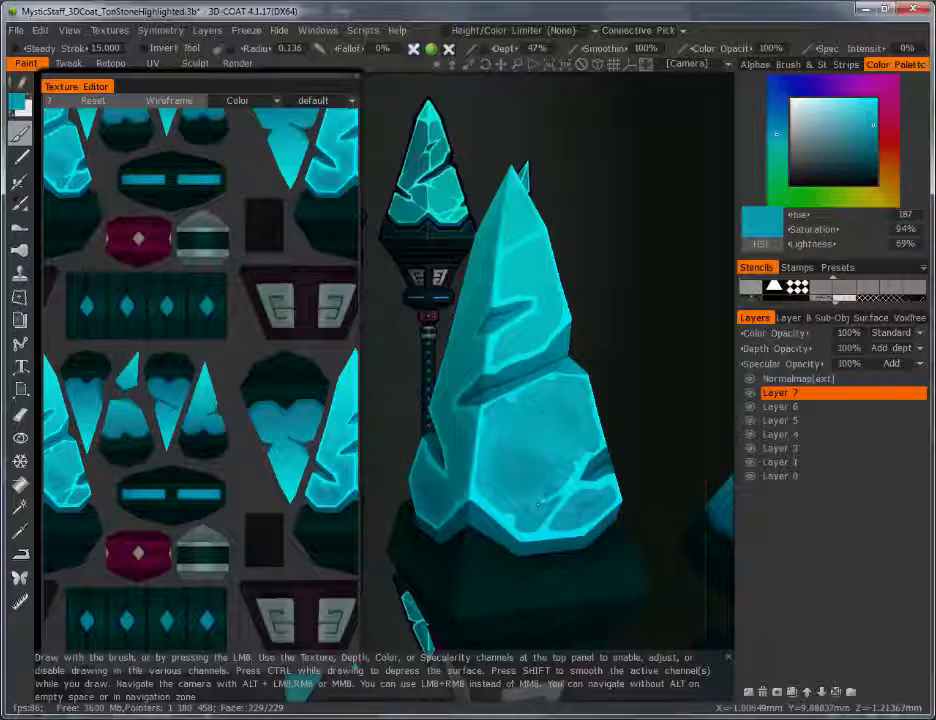
key("v")
mouse_move(561, 503)
left_mouse_down()
mouse_move(552, 506)
mouse_move(568, 482)
left_mouse_up()
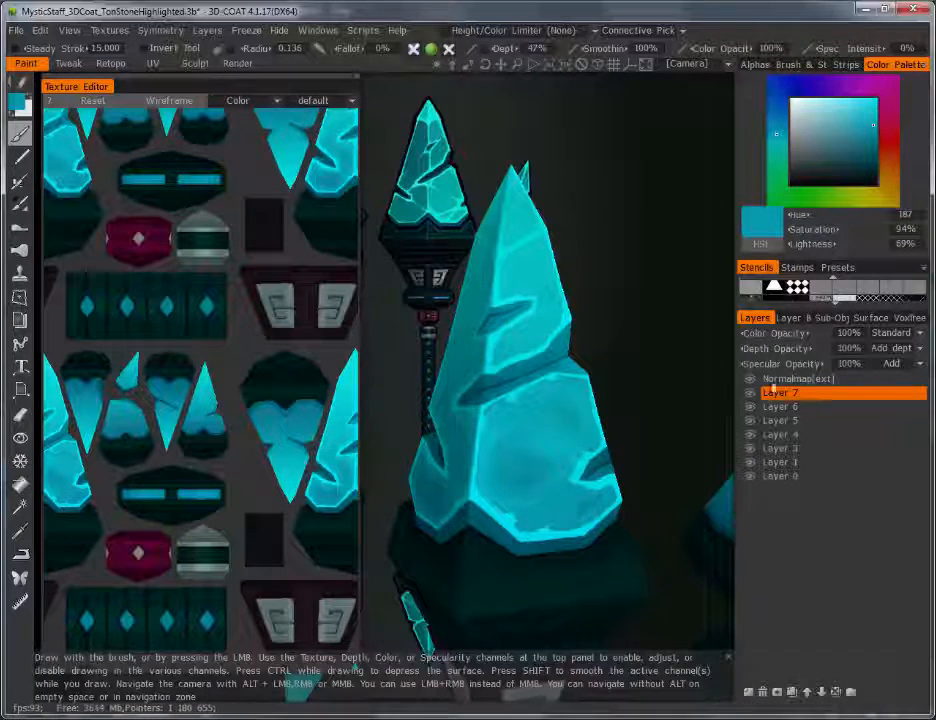
Step: Lower Layer 7's colour opacity to 29% and inspect the crystals around the staff
mouse_move(764, 334)
left_mouse_down()
mouse_move(668, 343)
mouse_move(671, 301)
left_mouse_up()
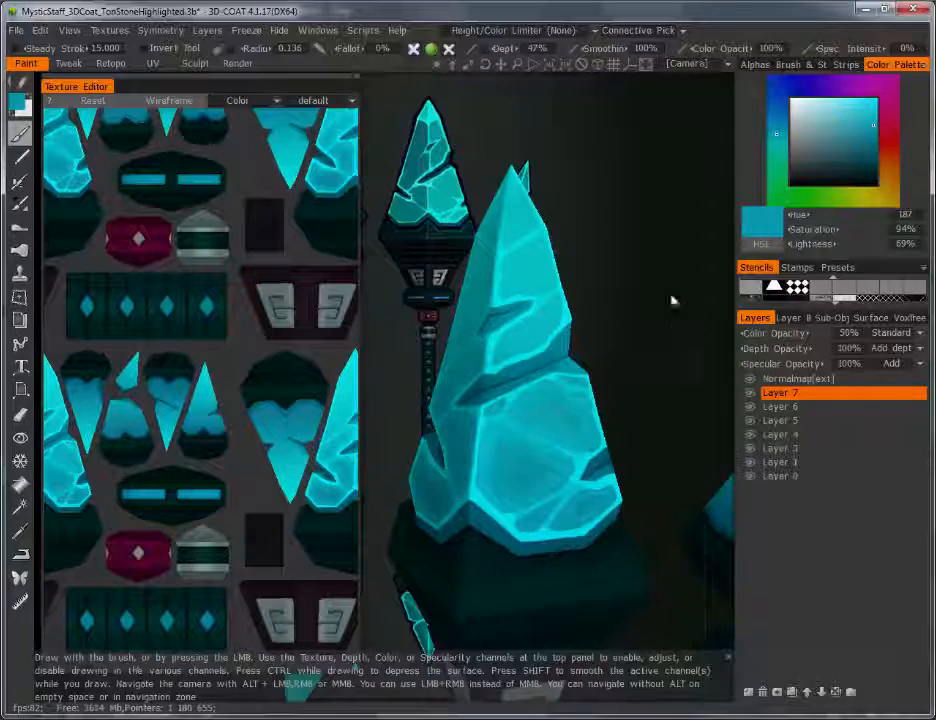
right_click_drag(671, 301, 663, 456)
left_click_drag(663, 456, 532, 364, "shift")
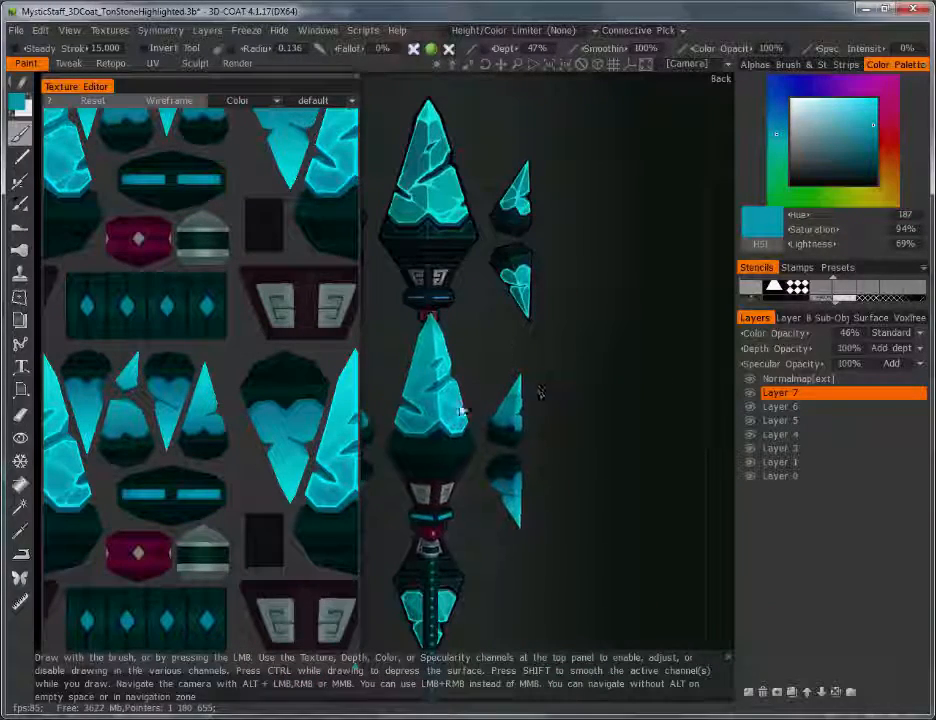
right_click_drag(589, 376, 602, 344)
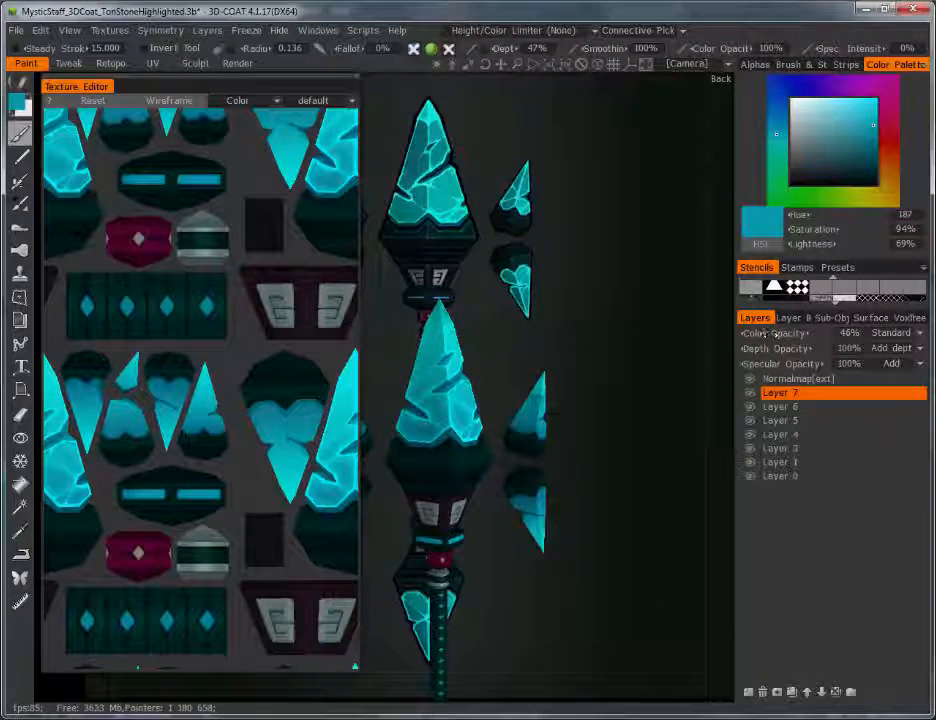
left_click_drag(775, 335, 738, 335)
right_click_drag(611, 378, 620, 472)
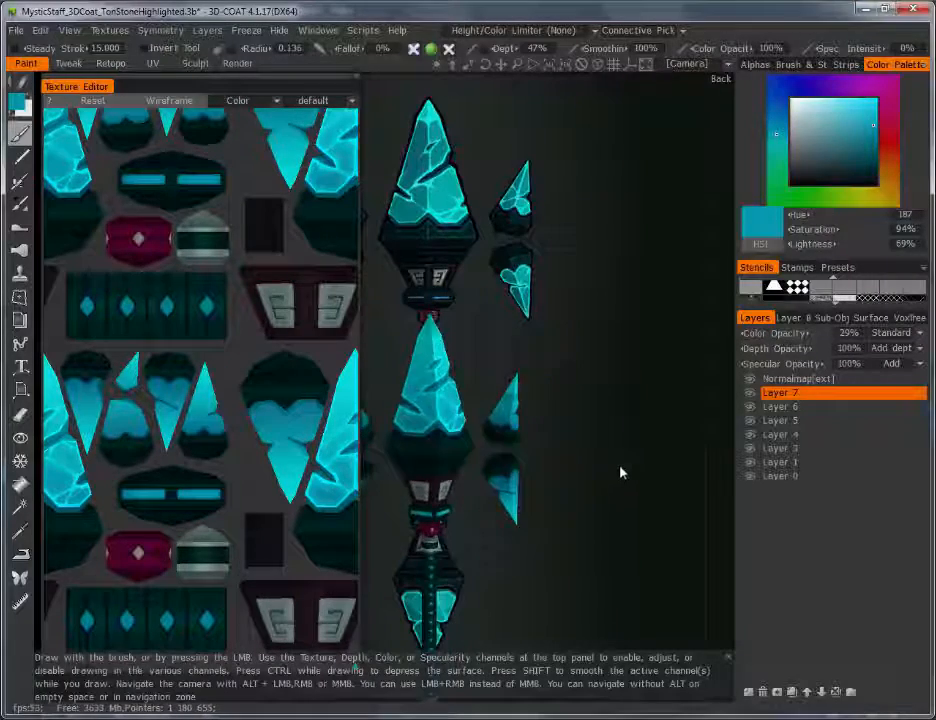
left_click_drag(727, 456, 549, 477)
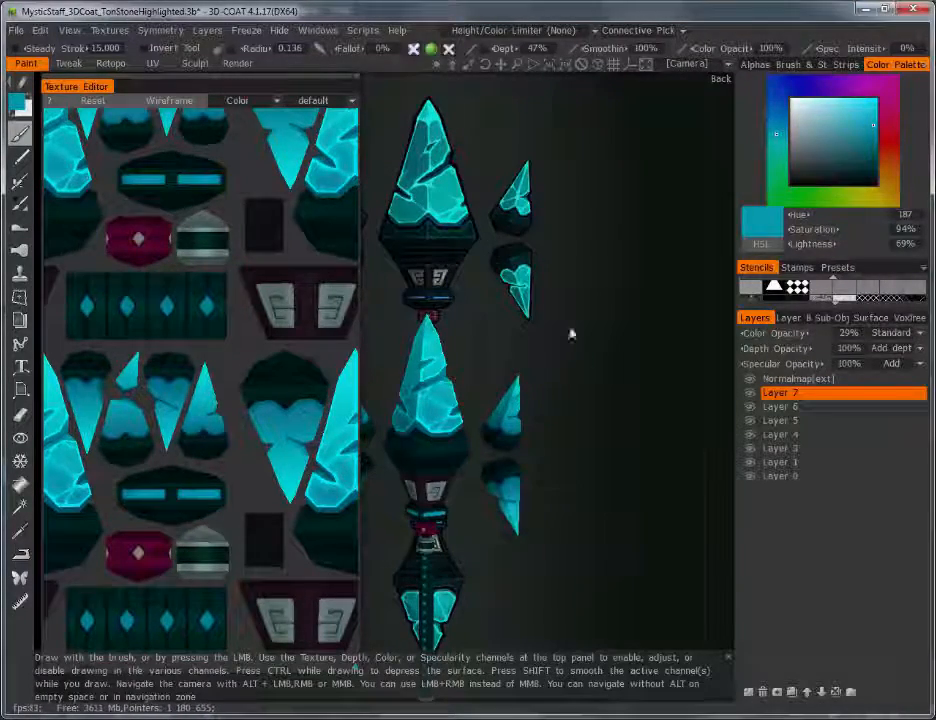
left_click_drag(570, 330, 616, 286)
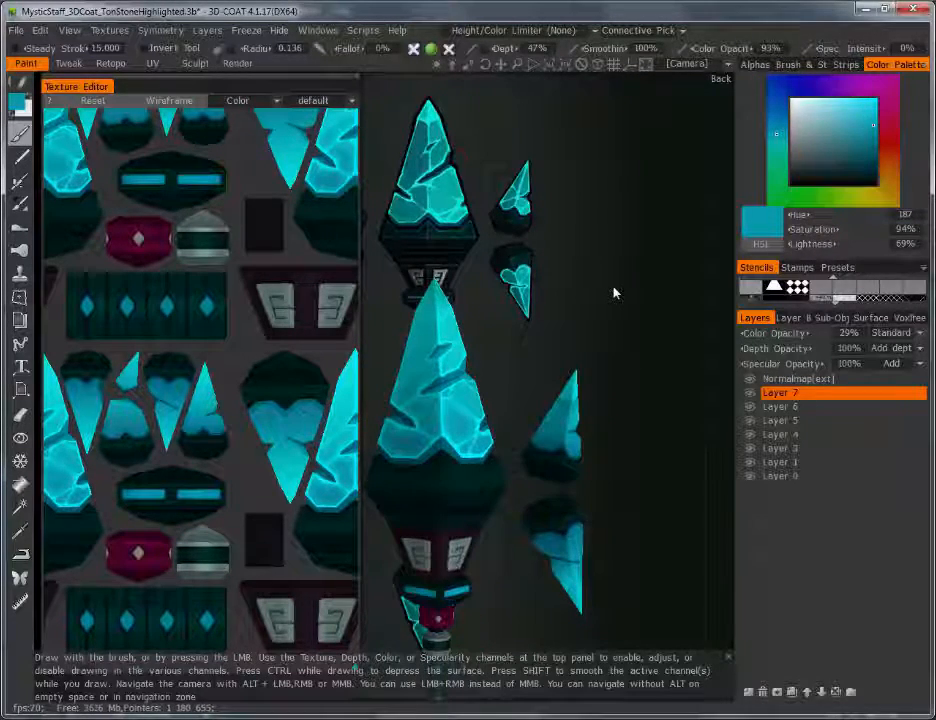
left_click_drag(616, 292, 535, 380)
scroll(539, 315, "up", 3)
scroll(550, 328, "down", 3)
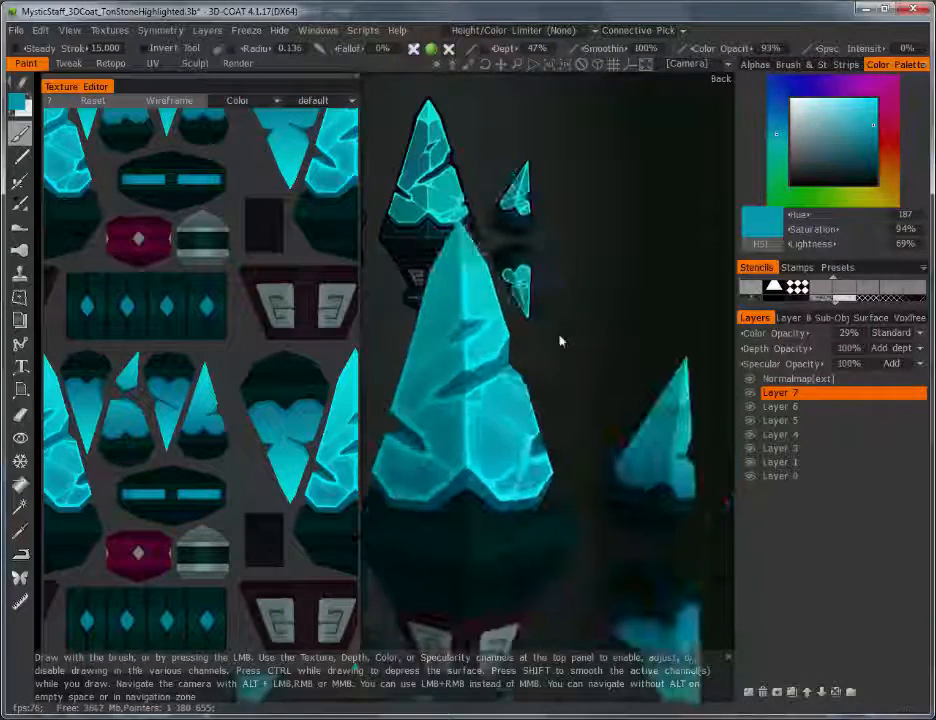
left_click_drag(560, 340, 589, 395)
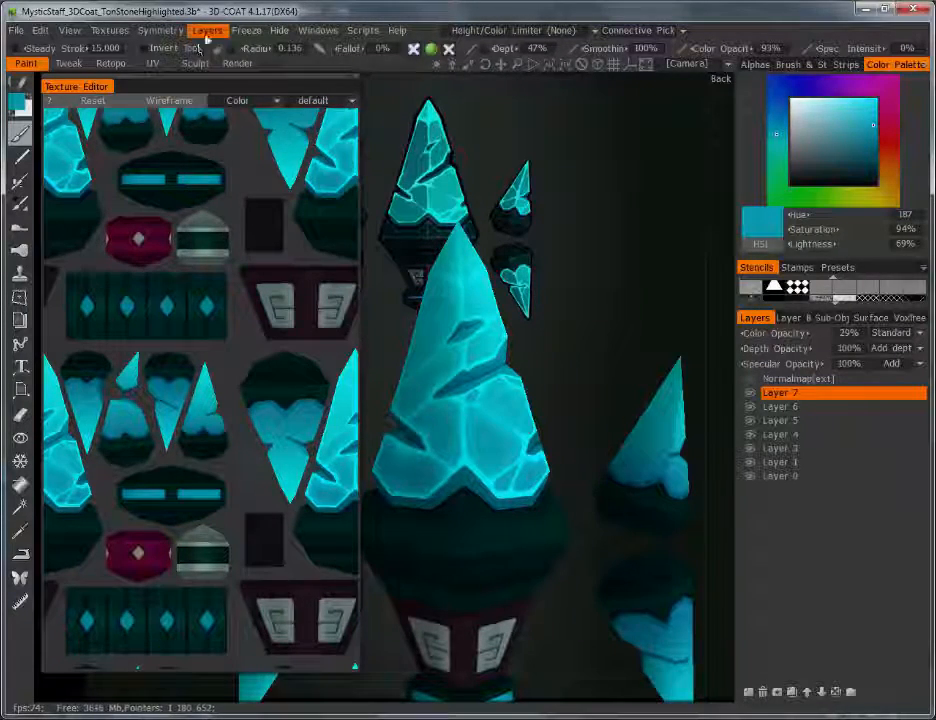
Step: Merge visible layers and export the diffuse map over Diffuse_ColorSmudge.tga, skipping empty-area fill
left_click(208, 32)
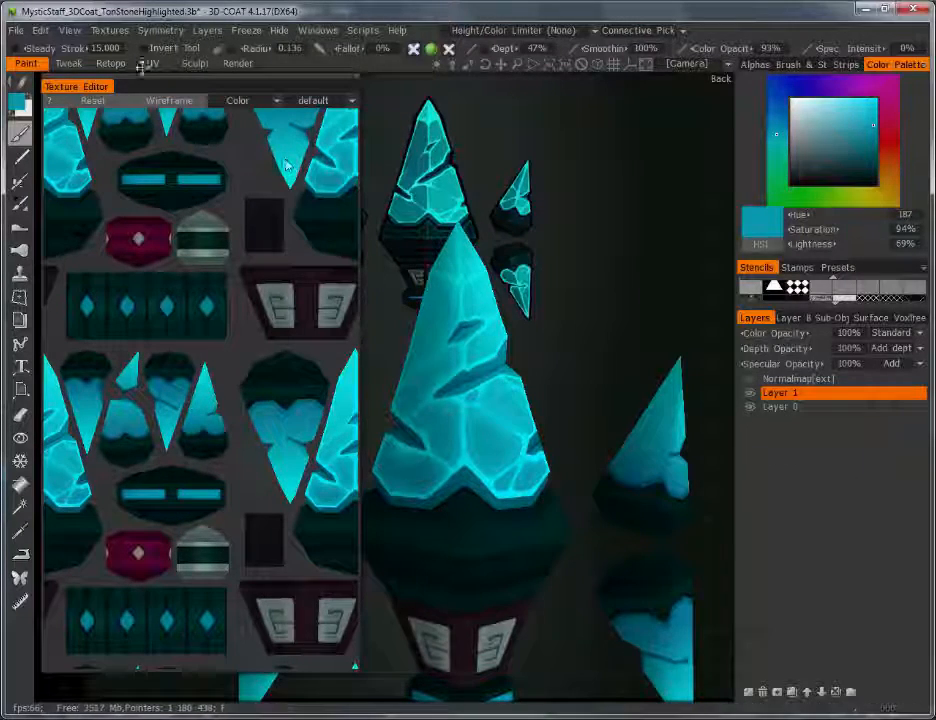
left_click(124, 33)
left_click(122, 33)
left_click(120, 32)
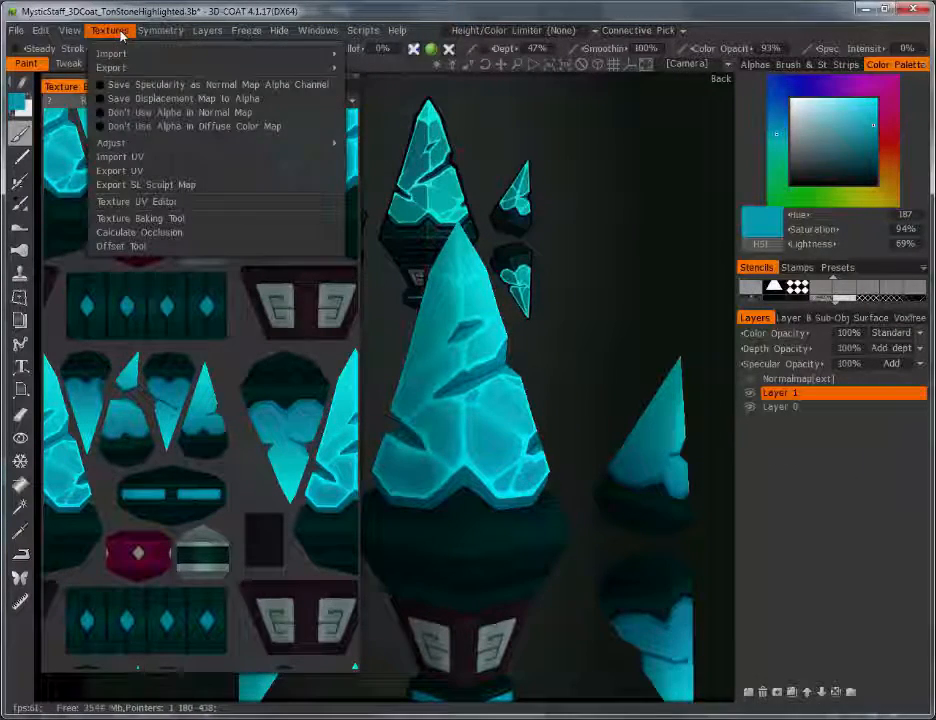
mouse_move(125, 67)
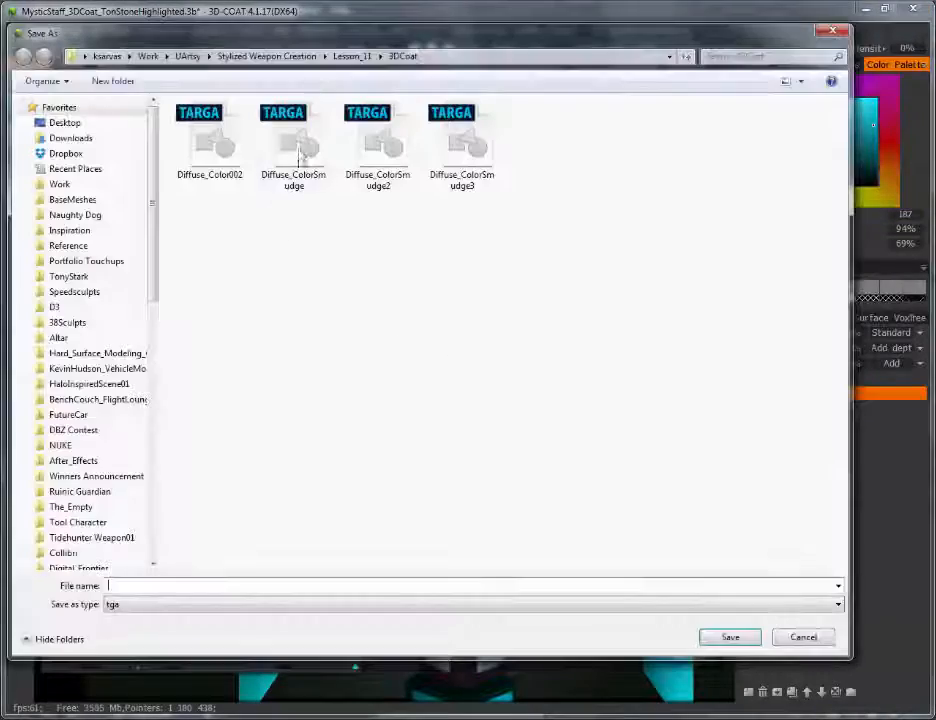
left_click(295, 148)
left_click(730, 637)
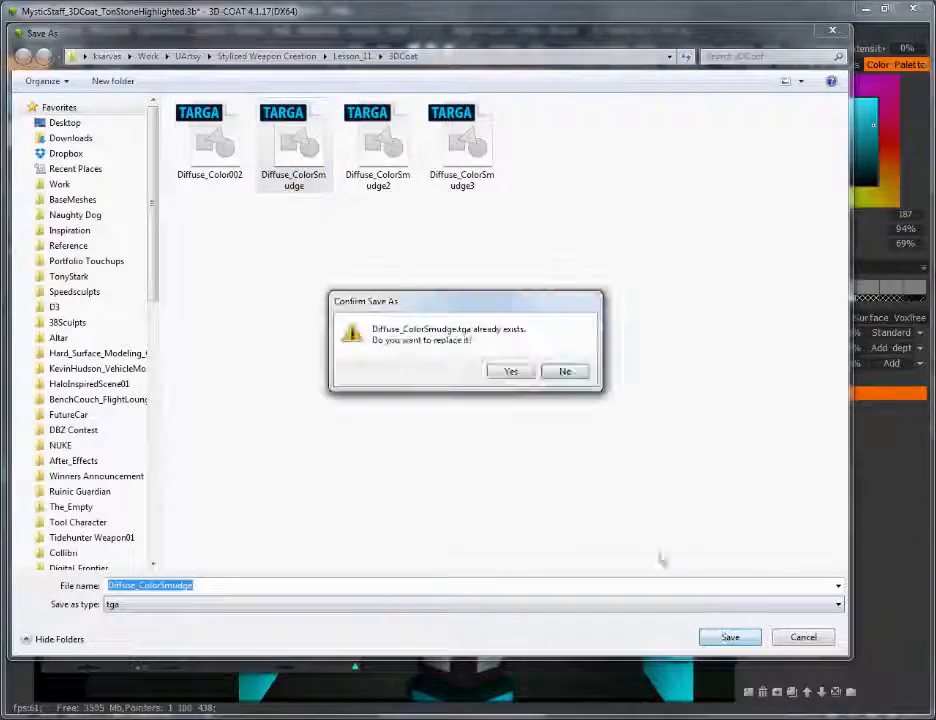
left_click(512, 373)
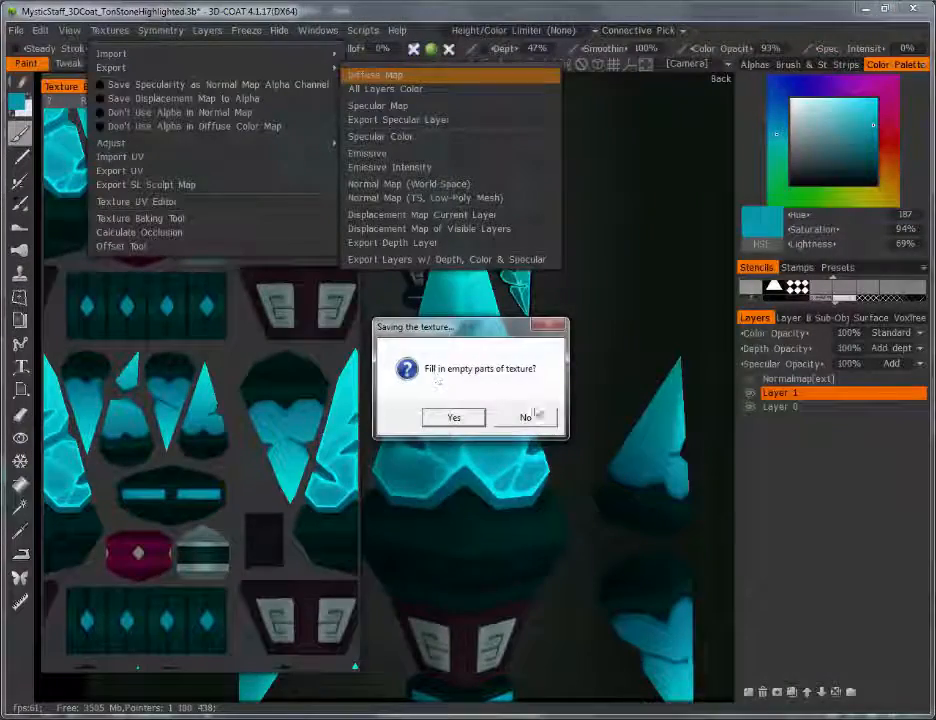
left_click(525, 417)
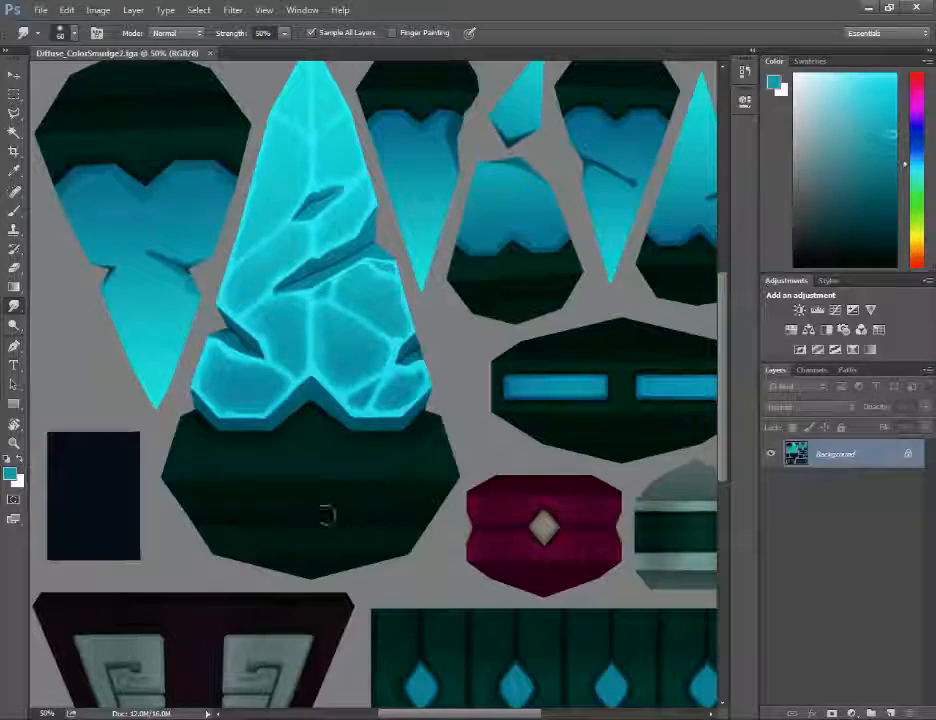
Step: Close Diffuse_ColorSmudge2.tga and open Diffuse_ColorSmudge.tga in Photoshop
left_click(44, 12)
left_click(44, 12)
left_click(210, 54)
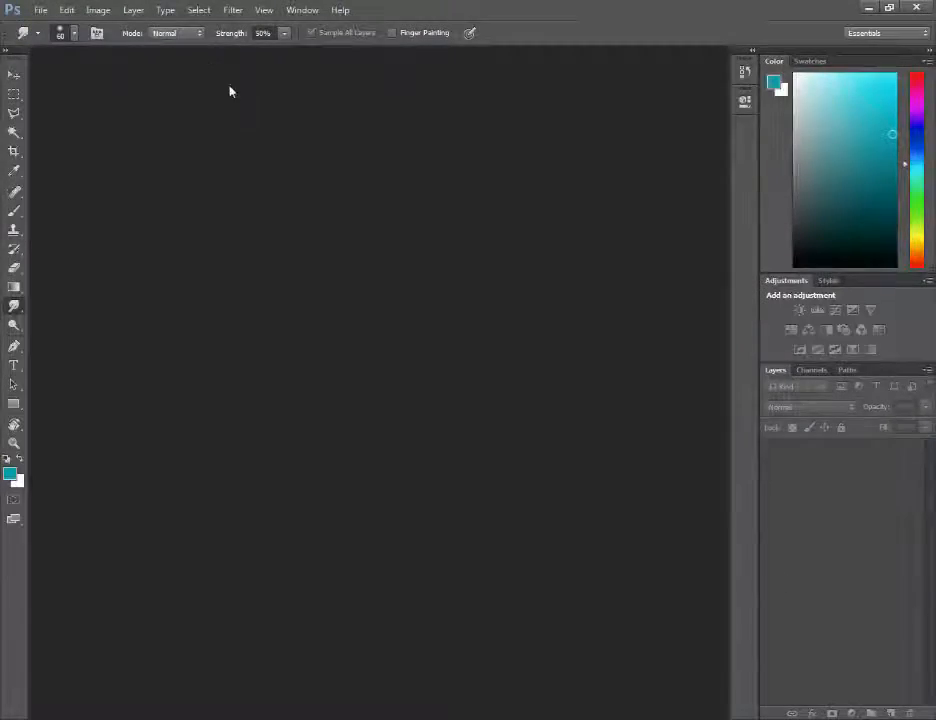
left_click(40, 11)
left_click(50, 40)
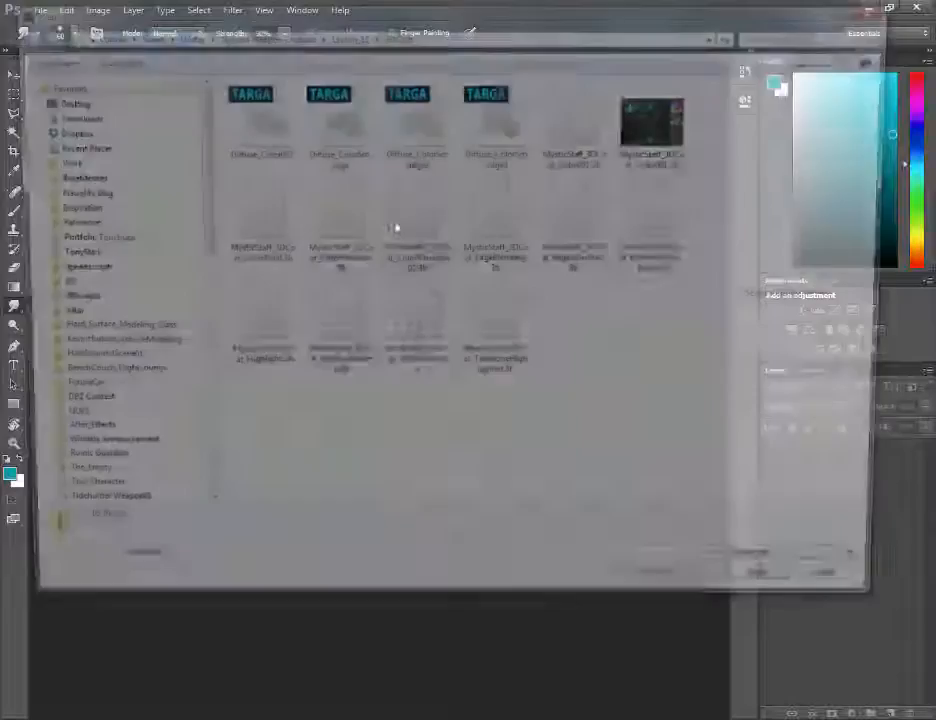
left_click(334, 122)
left_click(778, 598)
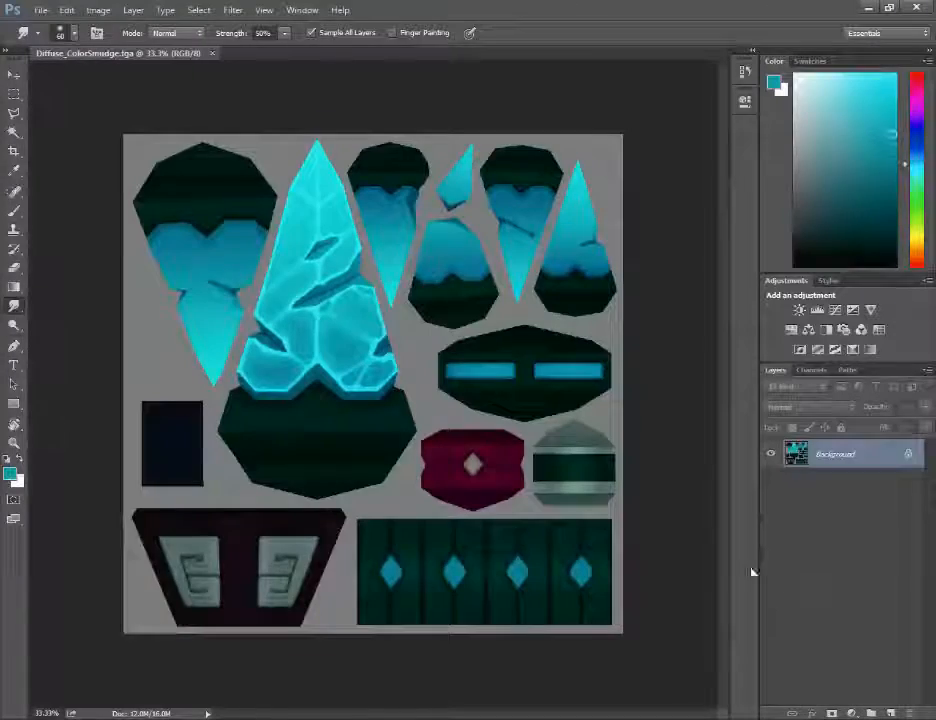
Step: Duplicate the Background layer and zoom to 100% on the crystal
left_click(132, 10)
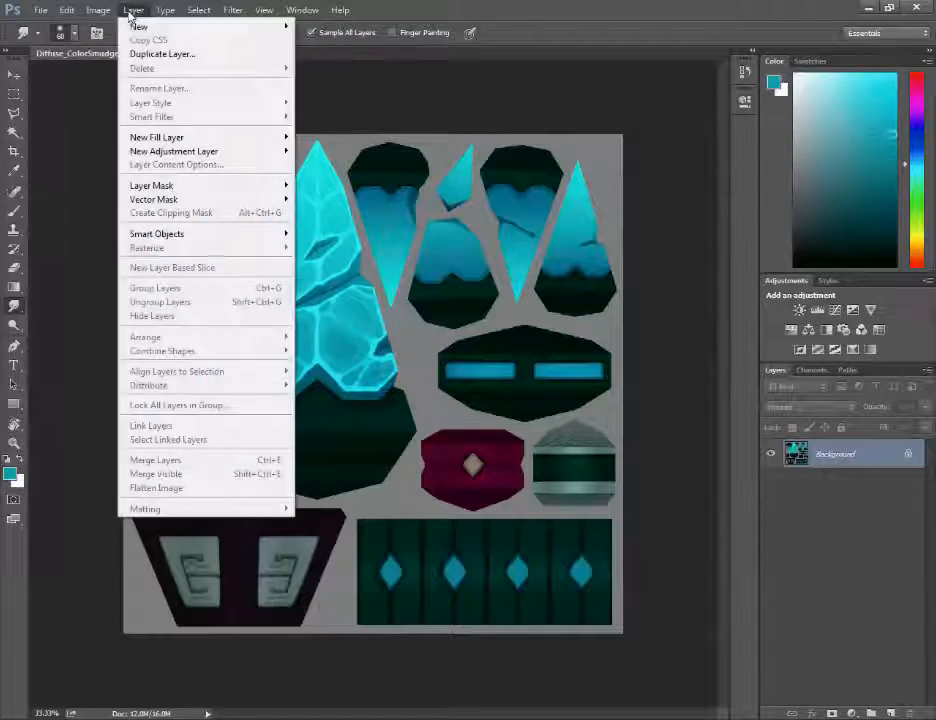
left_click(140, 54)
left_click(601, 229)
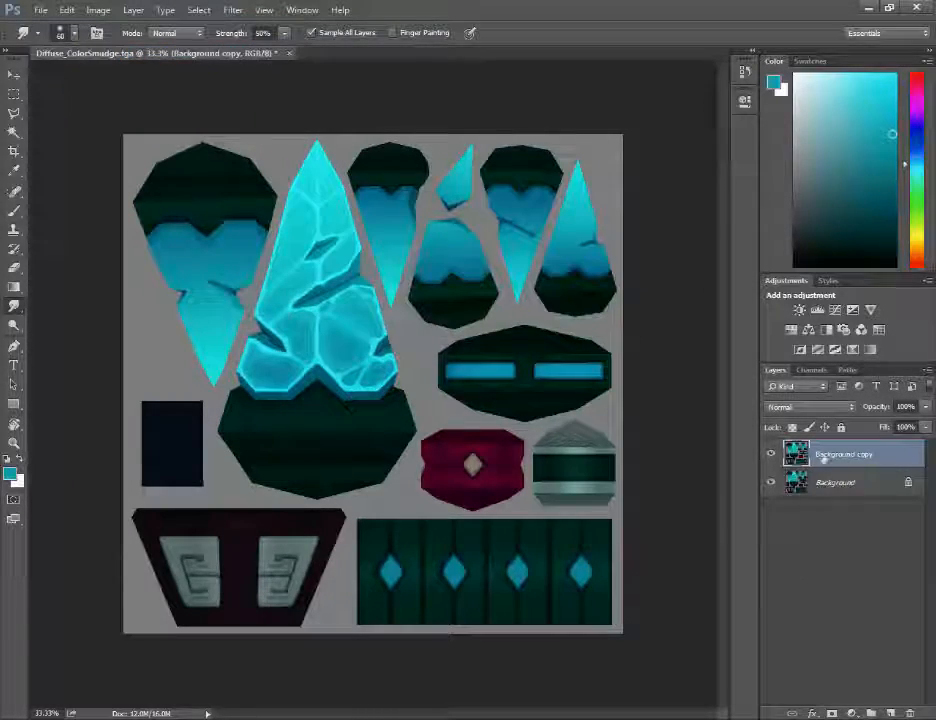
key("ctrl+plus")
key("ctrl+plus")
key("ctrl+plus")
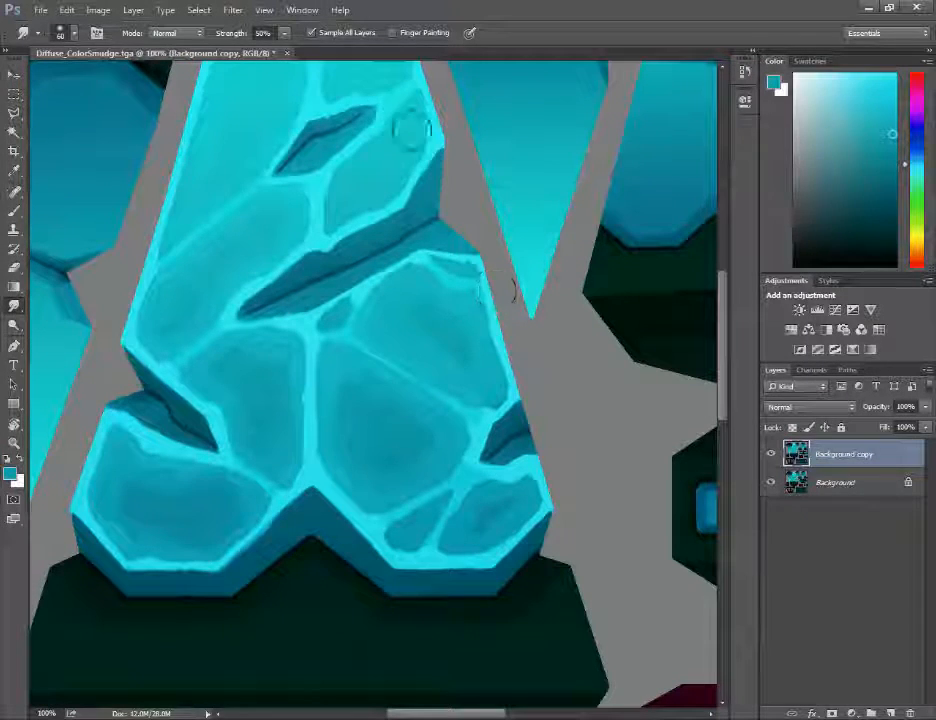
Step: At 200% zoom, smudge the bright vein's lower right edge with a 35 brush
left_click_drag(430, 192, 522, 260)
key("ctrl+plus")
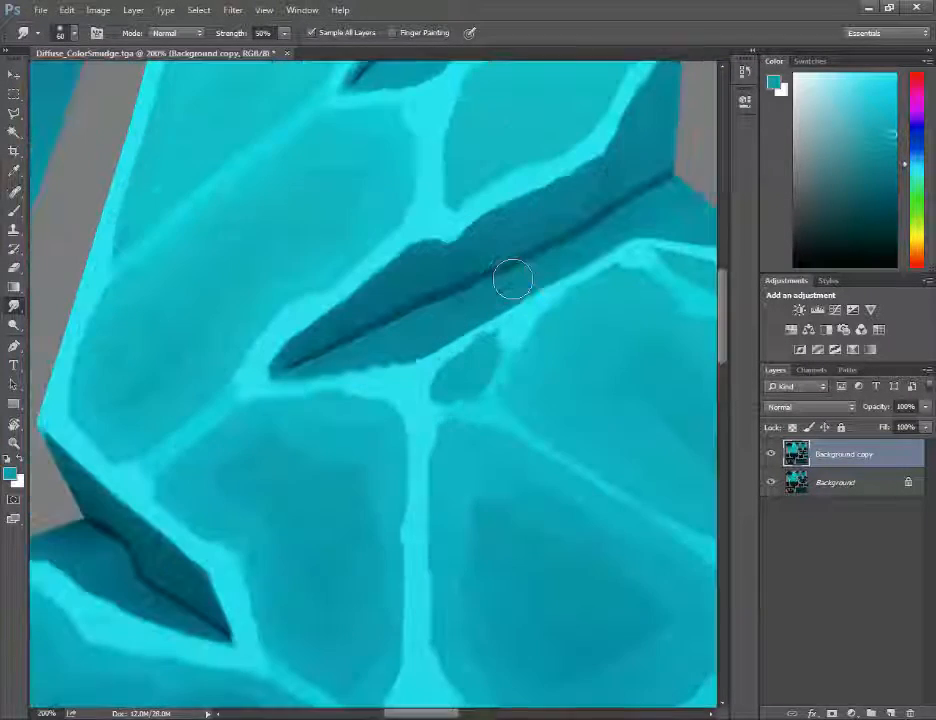
key("bracketleft")
key("bracketleft")
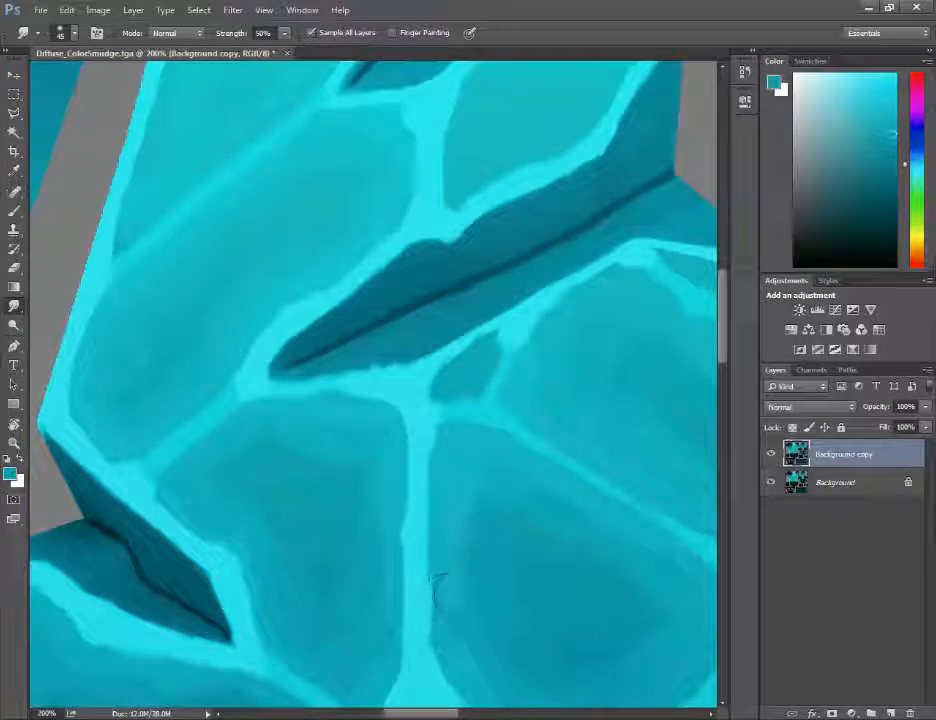
key("bracketleft")
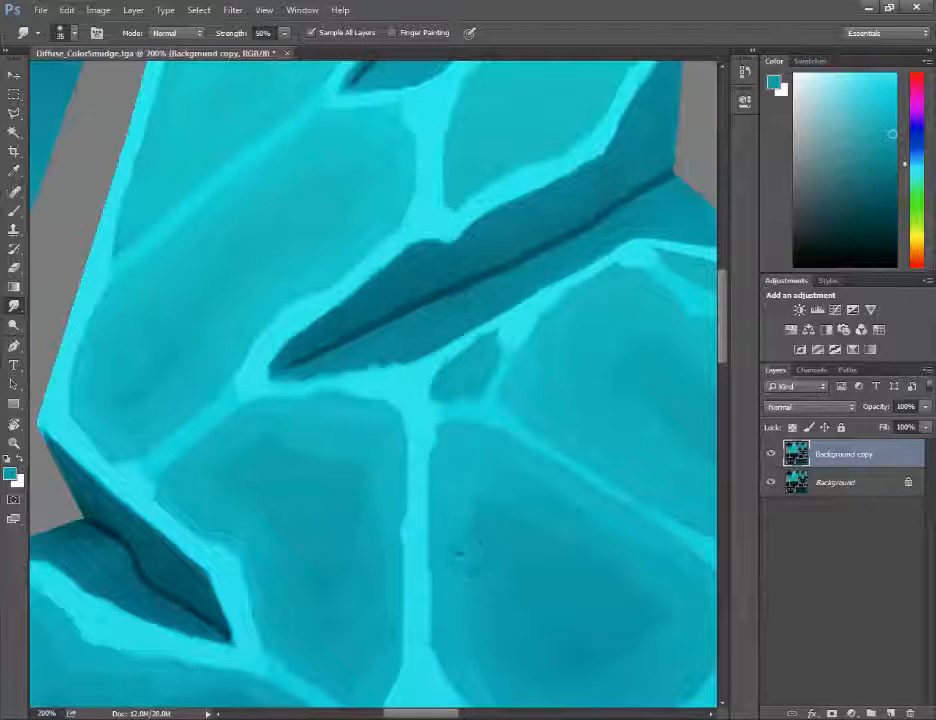
mouse_move(436, 600)
left_mouse_down()
mouse_move(438, 640)
mouse_move(457, 681)
left_mouse_up()
key("bracketleft")
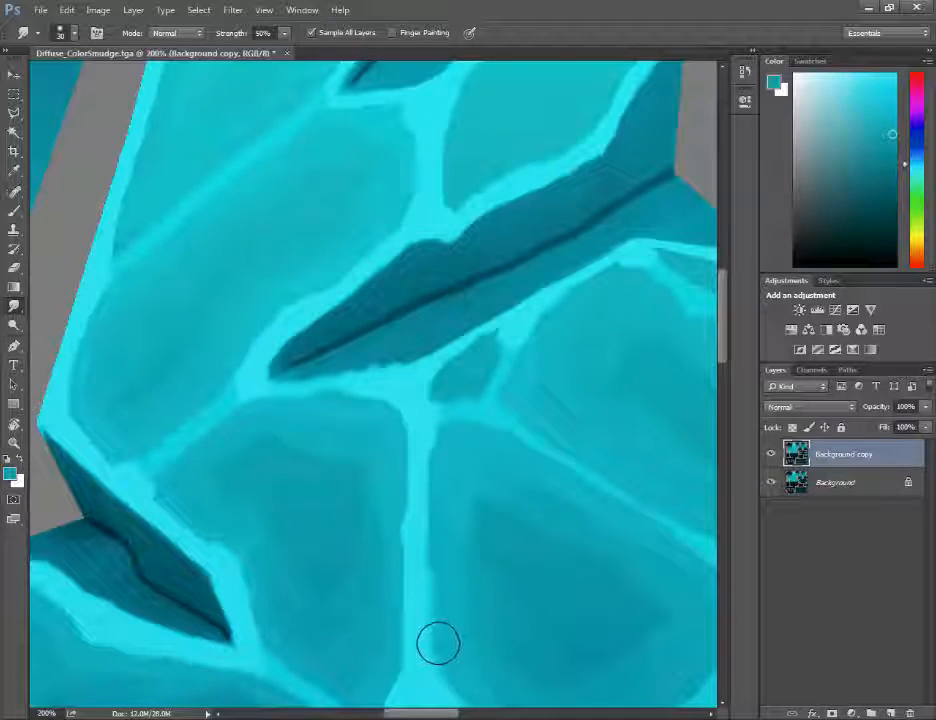
Step: Smudge the upper, central and lower-right crystal veins at 80–90 size, then fade the copy to 50%
key("ctrl+minus")
key("ctrl+minus")
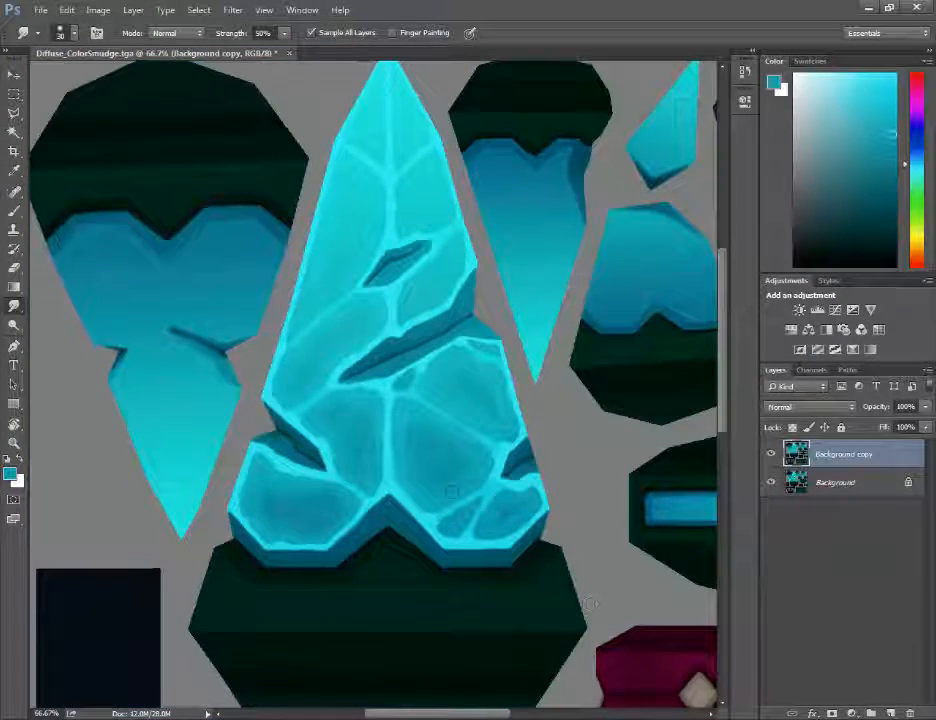
key("ctrl+minus")
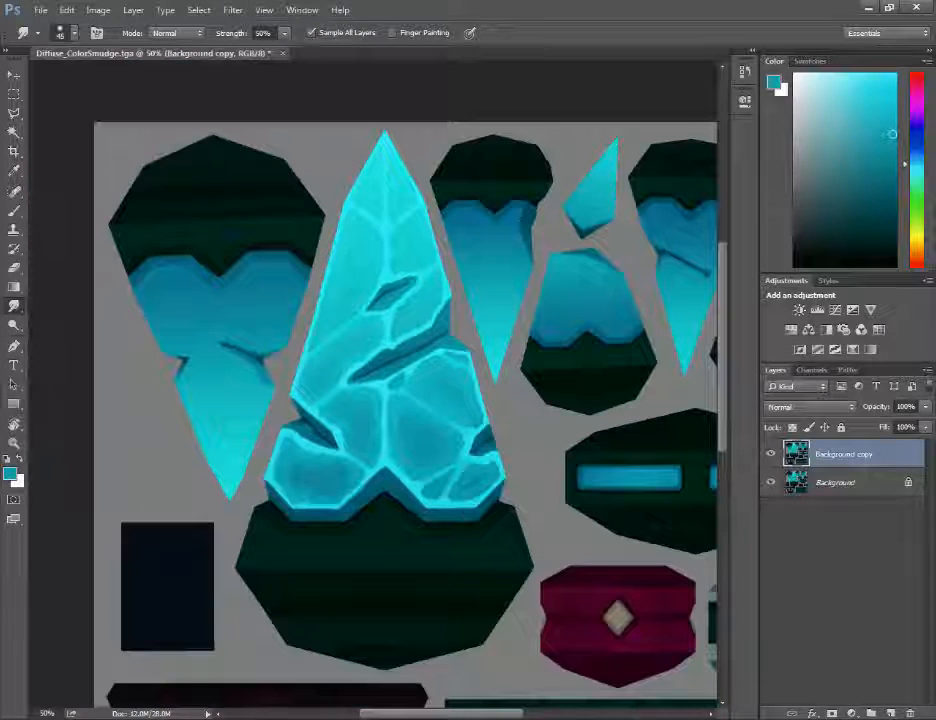
key("bracketright")
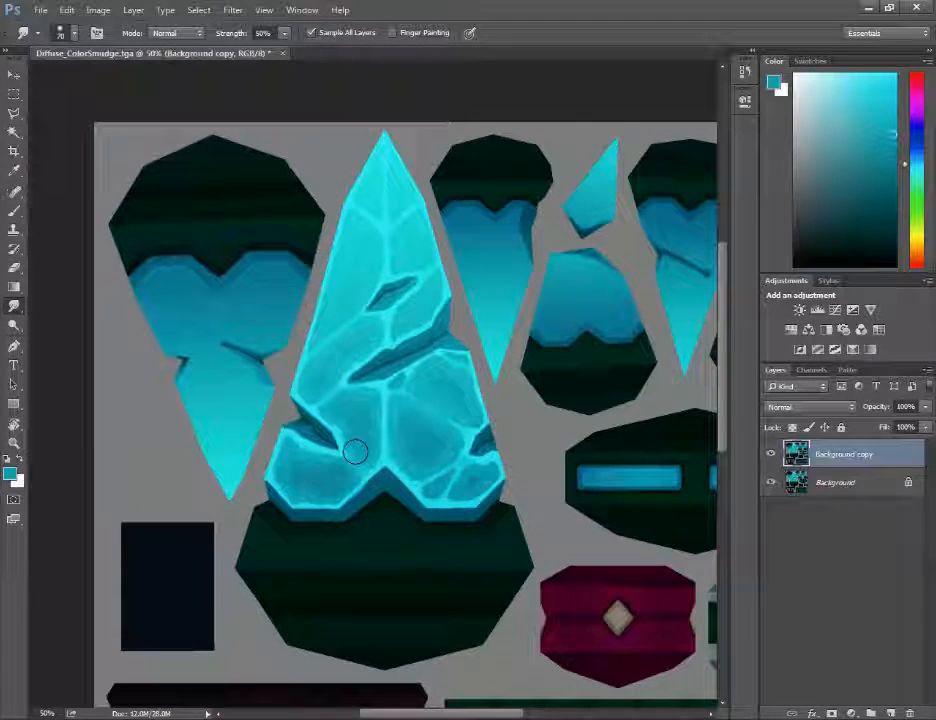
left_click_drag(330, 399, 332, 398)
key("bracketright")
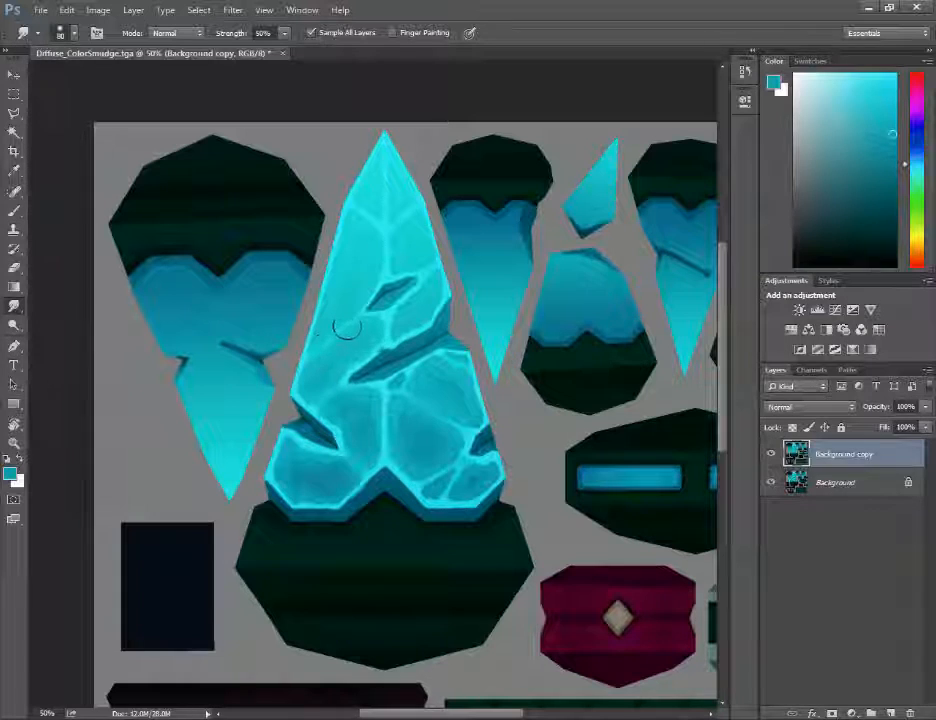
mouse_move(349, 318)
left_mouse_down()
mouse_move(372, 378)
mouse_move(341, 353)
left_mouse_up()
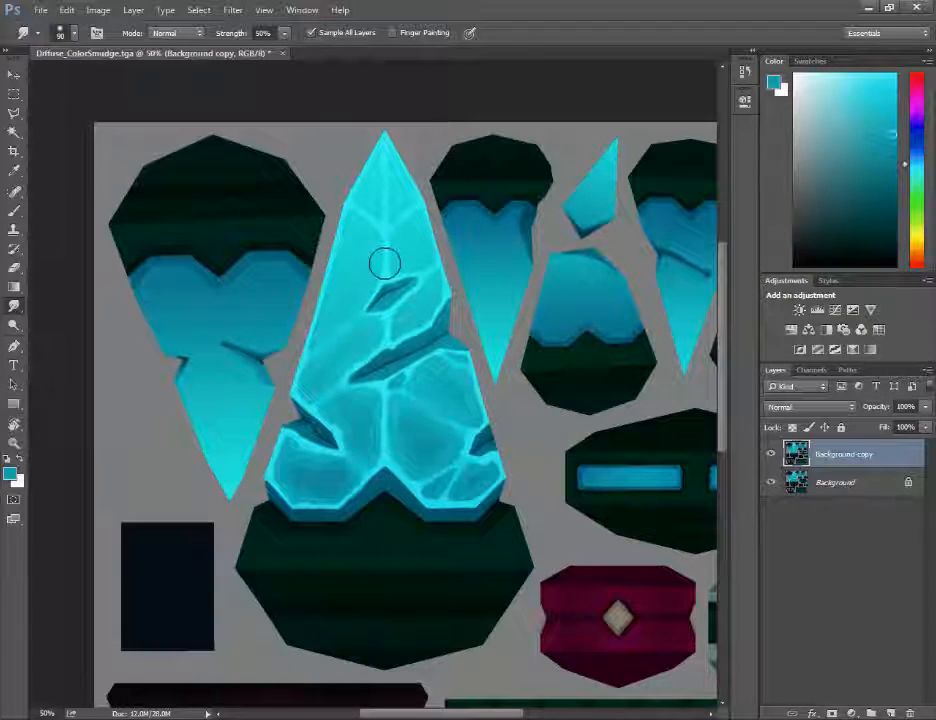
left_click_drag(384, 263, 387, 228)
mouse_move(412, 408)
left_mouse_down()
mouse_move(432, 409)
mouse_move(390, 447)
left_mouse_up()
left_click_drag(428, 490, 454, 478)
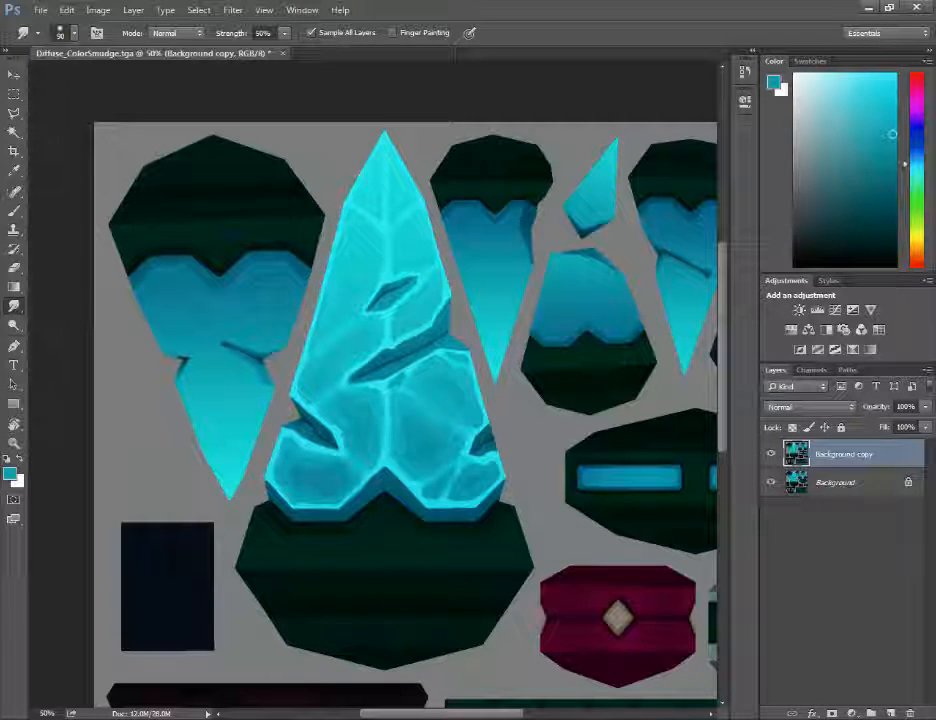
left_click(925, 406)
mouse_move(919, 428)
left_mouse_down()
mouse_move(877, 428)
mouse_move(887, 424)
left_mouse_up()
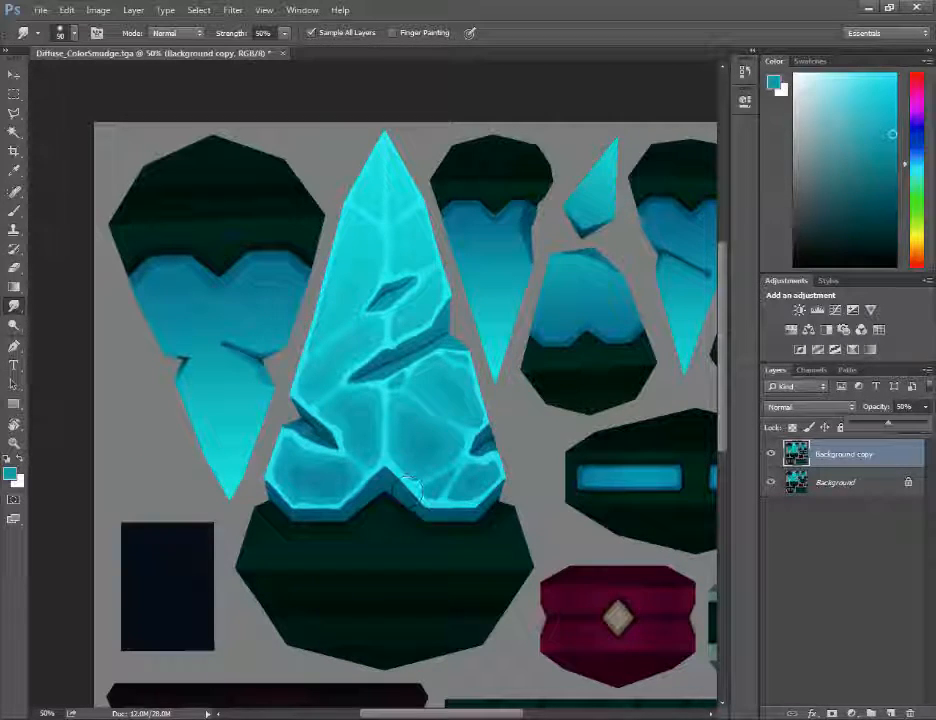
Step: Make the smudged copy slightly more opaque in Normal mode and merge it into the background
left_click(288, 463)
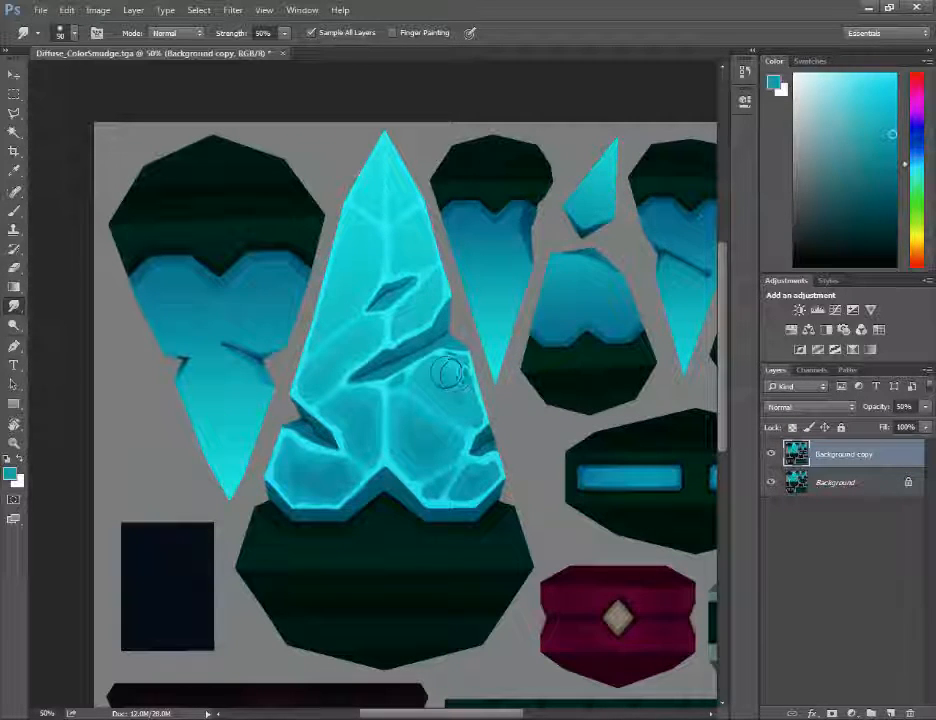
left_click(802, 407)
left_click(800, 418)
left_click(925, 407)
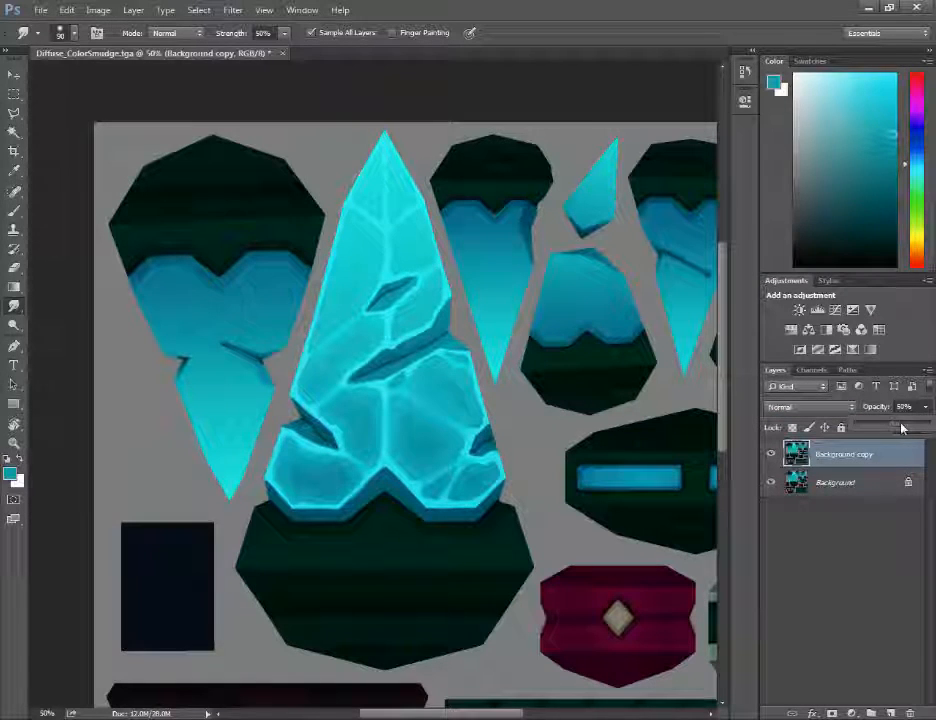
mouse_move(911, 427)
left_mouse_down()
mouse_move(920, 424)
mouse_move(912, 433)
mouse_move(871, 432)
mouse_move(921, 432)
mouse_move(910, 431)
left_mouse_up()
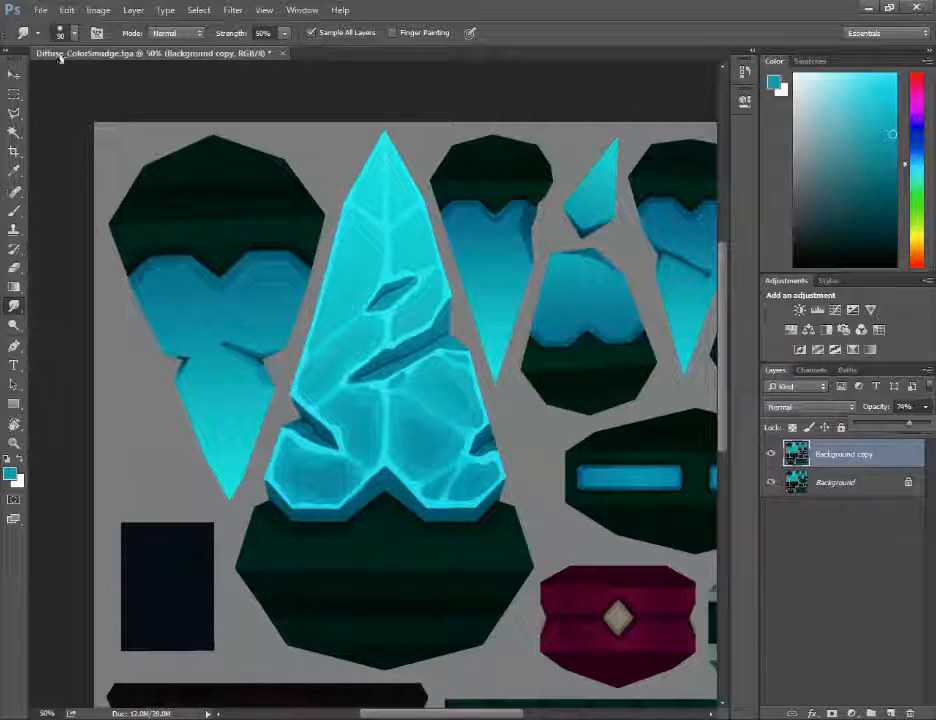
key("ctrl+e")
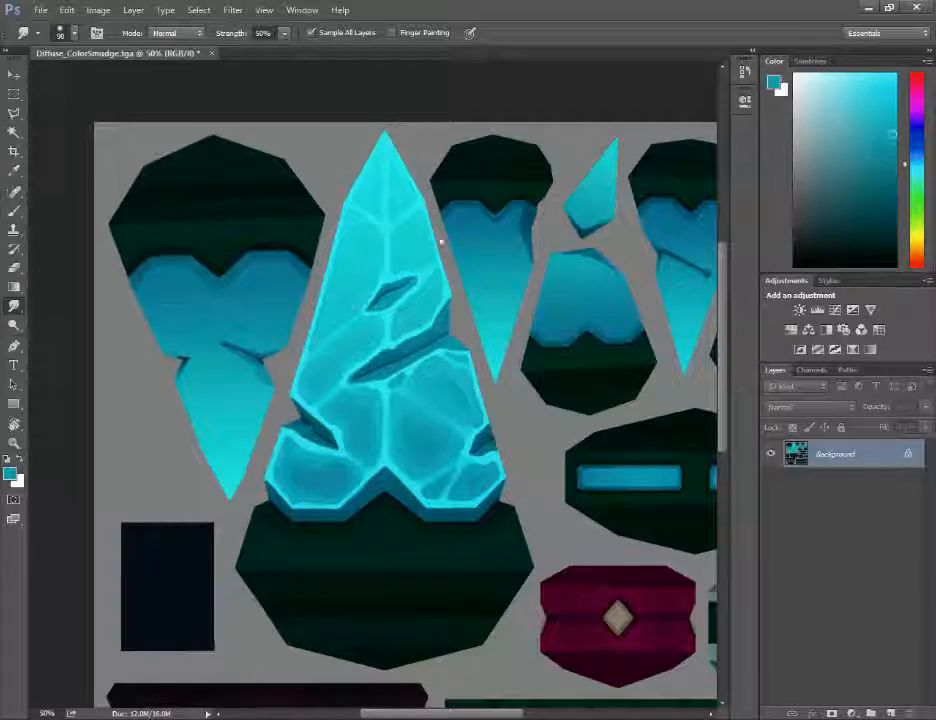
Step: Save the texture over Diffuse_ColorSmudge2.tga as a Targa, confirming the replacement
key("ctrl+shift+s")
left_click(353, 128)
left_click(780, 681)
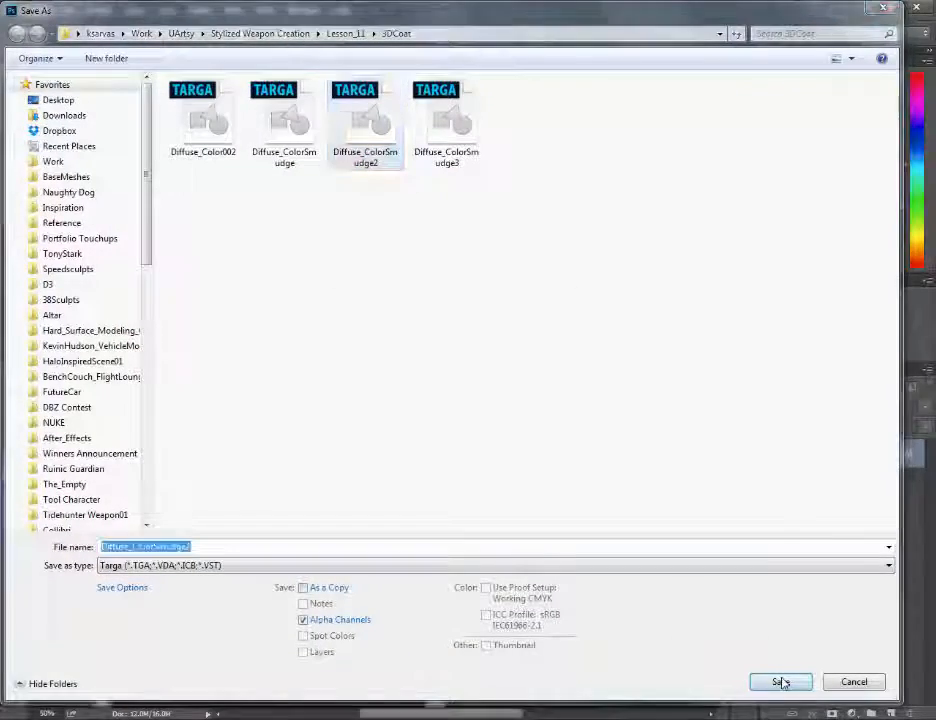
left_click(496, 371)
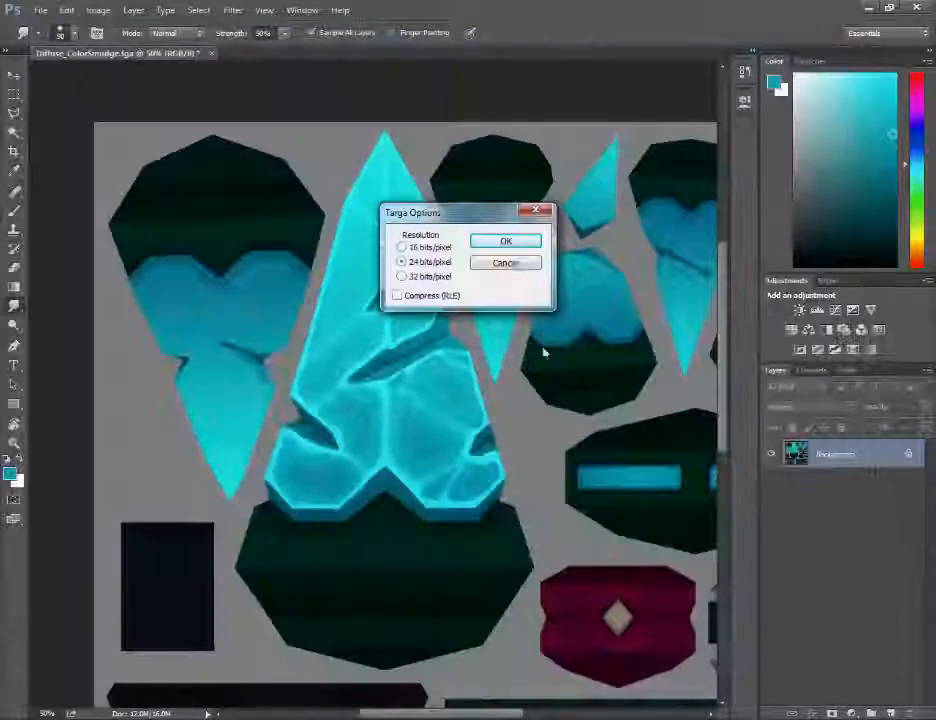
left_click(520, 245)
key("alt+Tab")
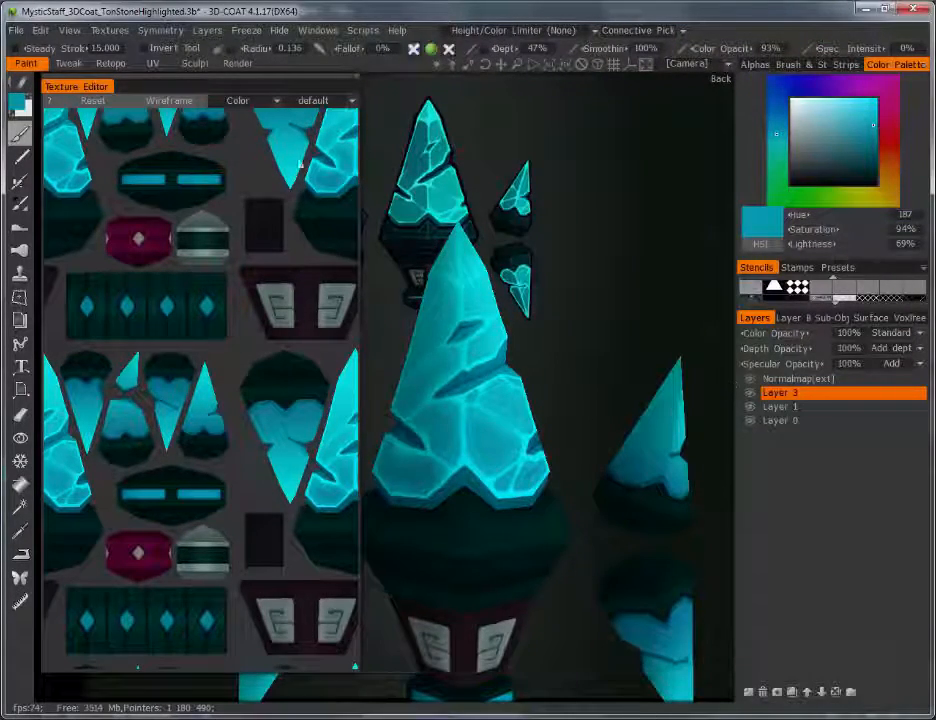
Step: Import Diffuse_ColorSmudge2.tga as the diffuse map and zoom in on the softened crystal veins
left_click(110, 30)
mouse_move(126, 70)
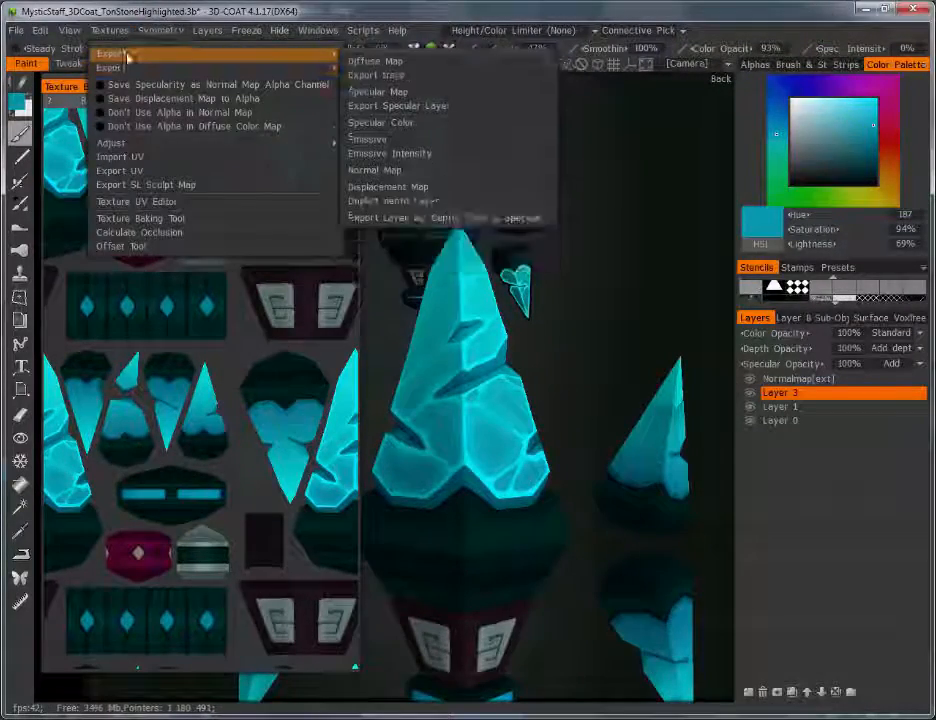
left_click(380, 60)
left_click(432, 145)
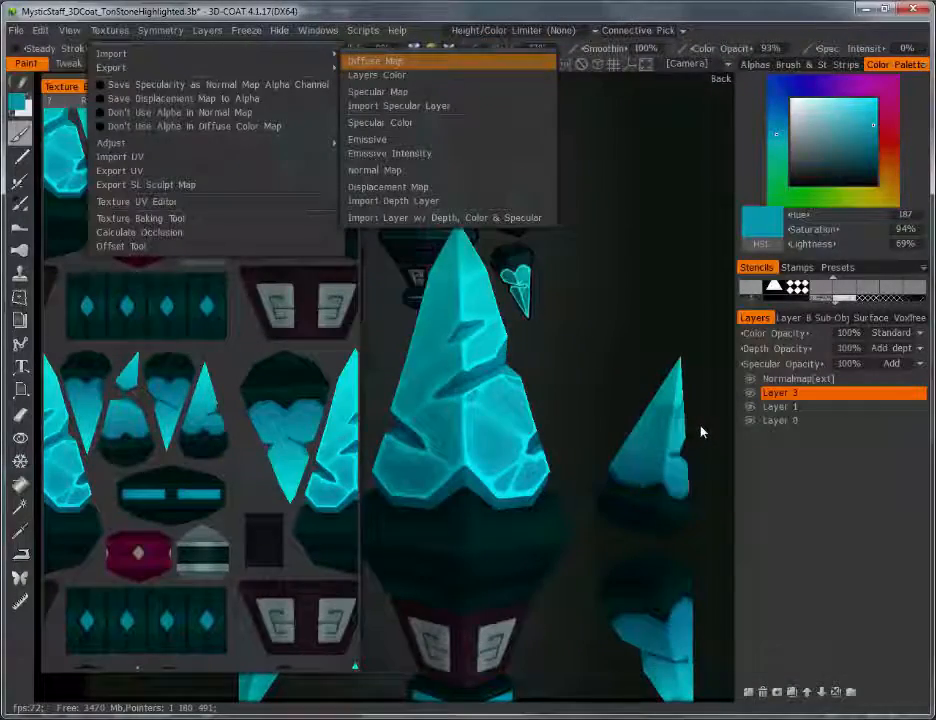
right_click_drag(627, 384, 812, 480, "alt")
left_click_drag(591, 334, 516, 363, "alt")
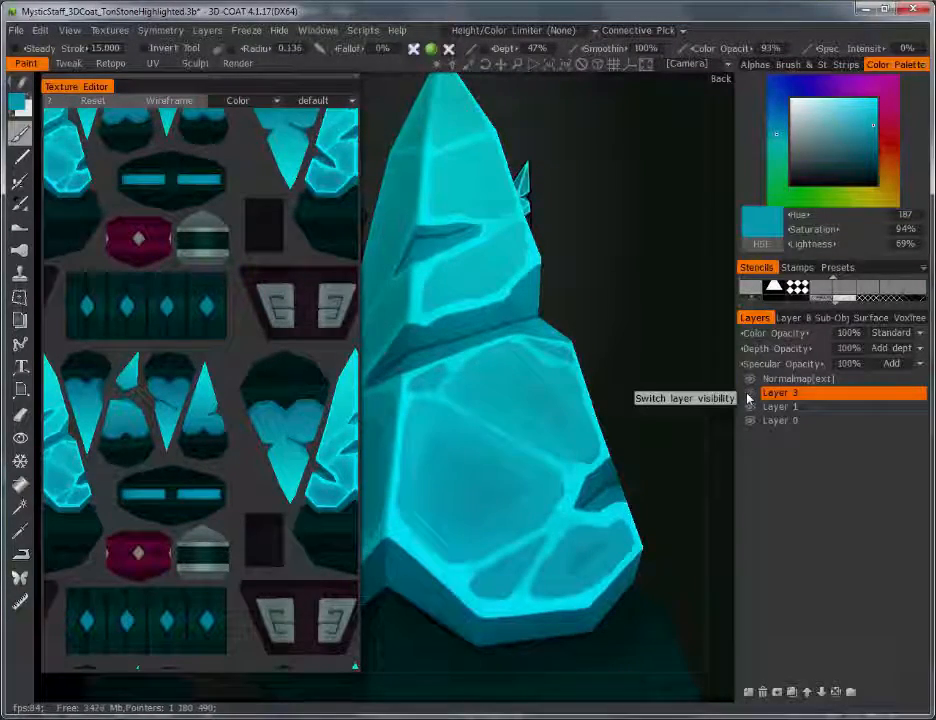
scroll(593, 443, "down", 3)
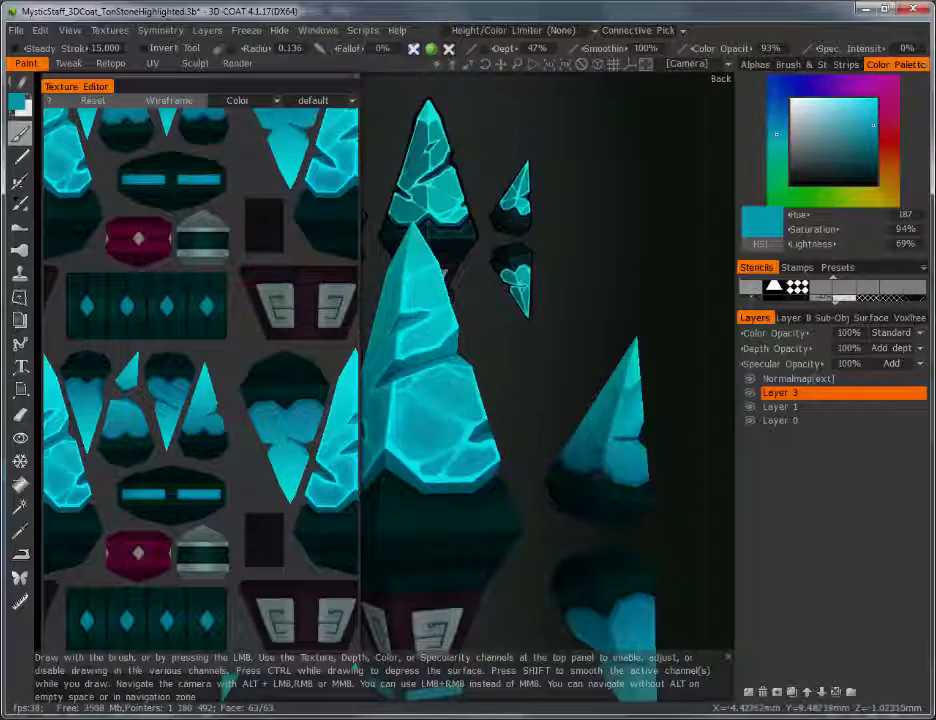
left_click_drag(551, 424, 582, 437)
scroll(612, 430, "up", 3)
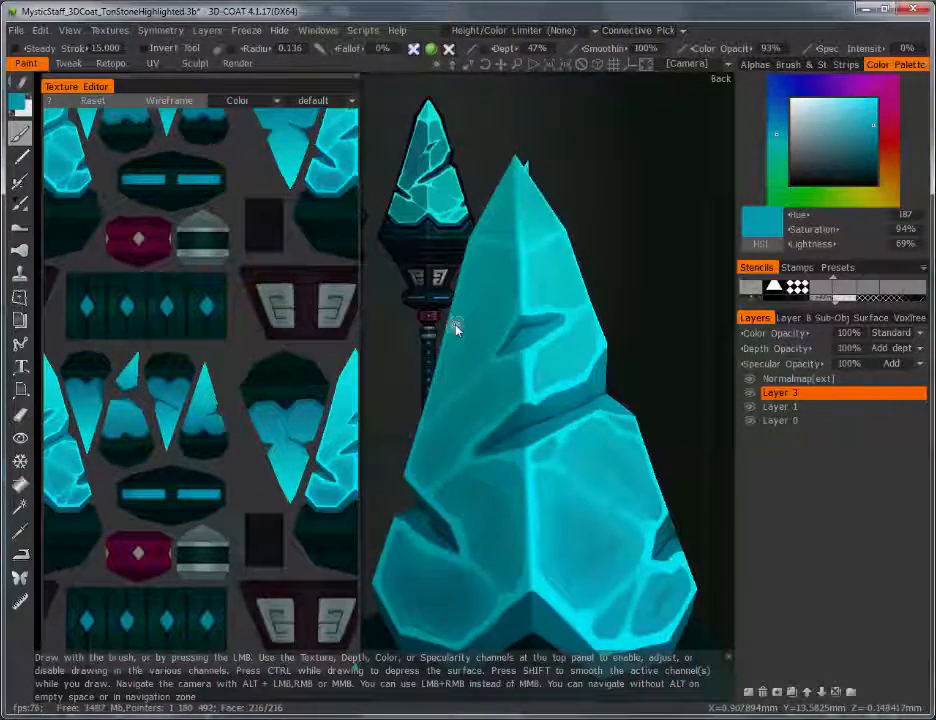
scroll(576, 320, "down", 2)
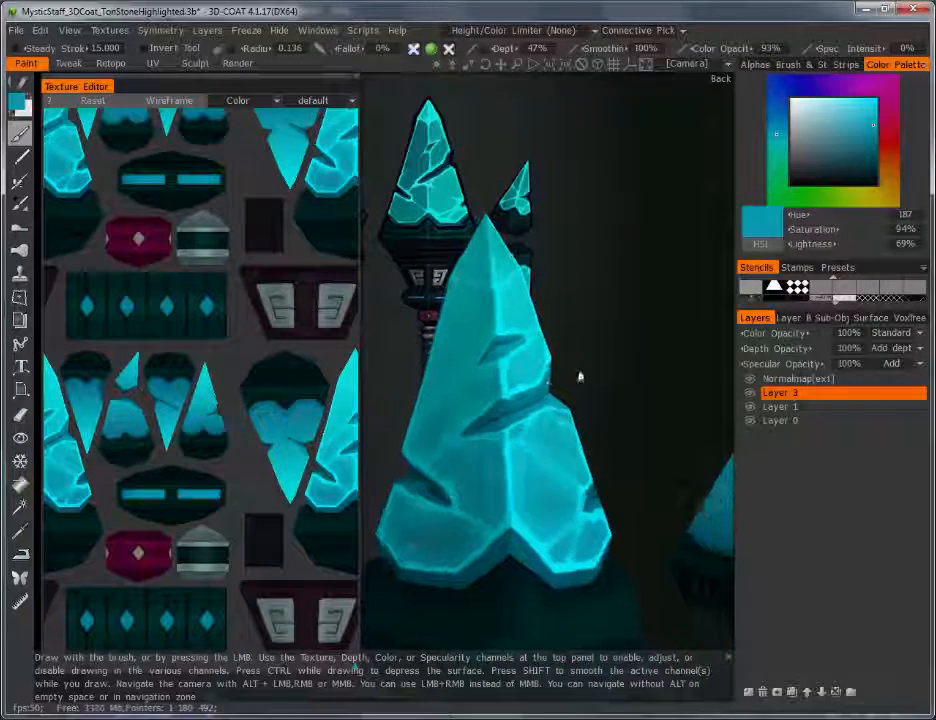
left_click_drag(531, 453, 507, 430, "alt")
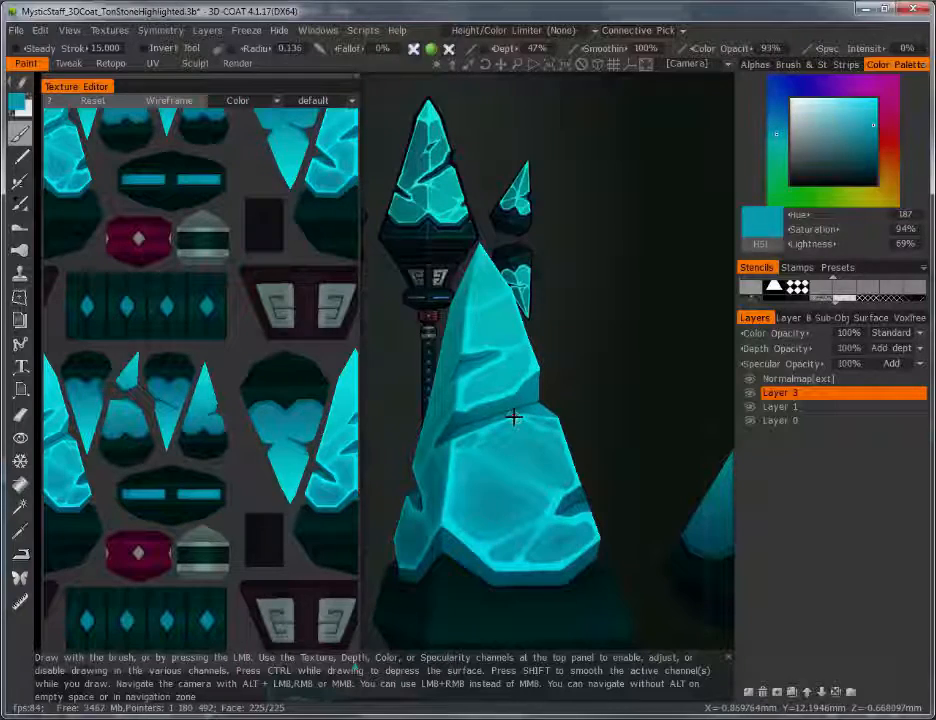
left_click_drag(561, 447, 447, 530, "alt")
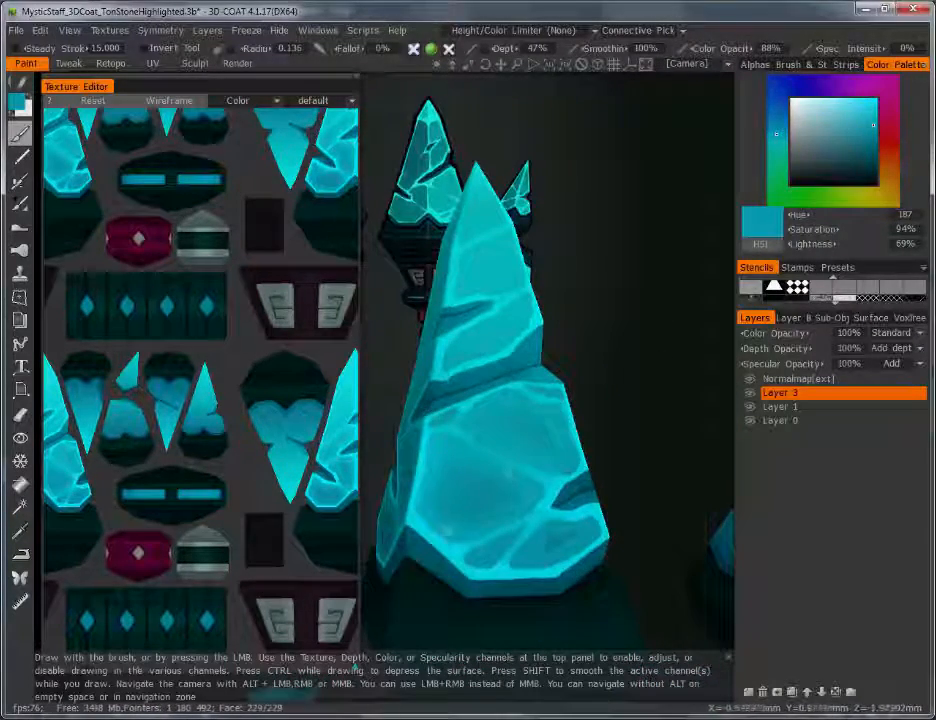
left_click_drag(513, 513, 535, 503, "alt")
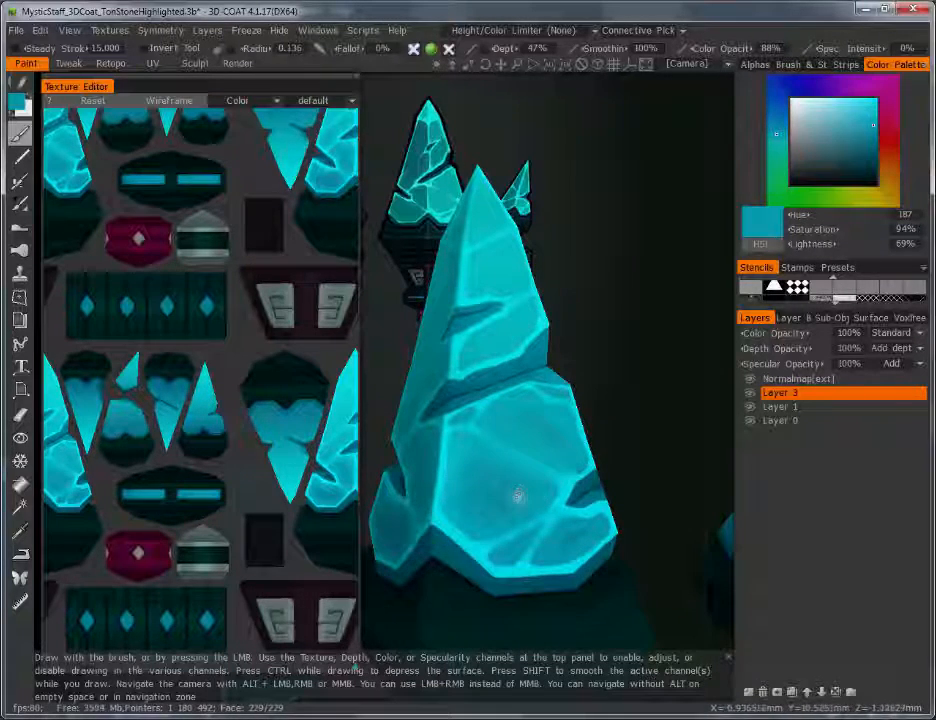
left_click_drag(606, 501, 445, 508, "alt")
left_click_drag(535, 505, 577, 518, "alt")
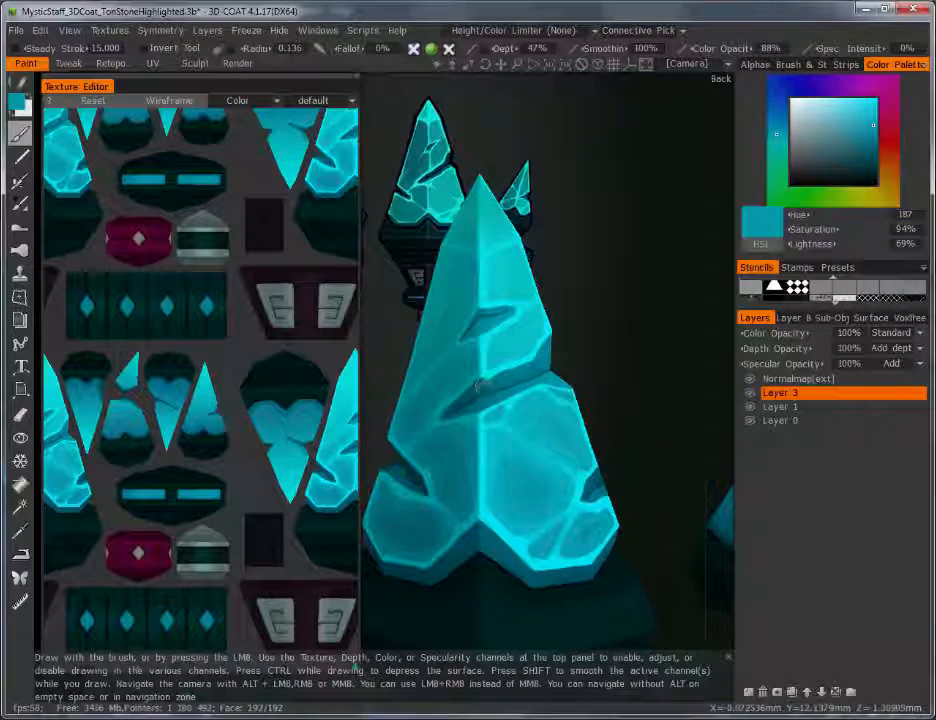
Step: Add a new Layer 4 set to the Overlay blend mode
left_click(748, 692)
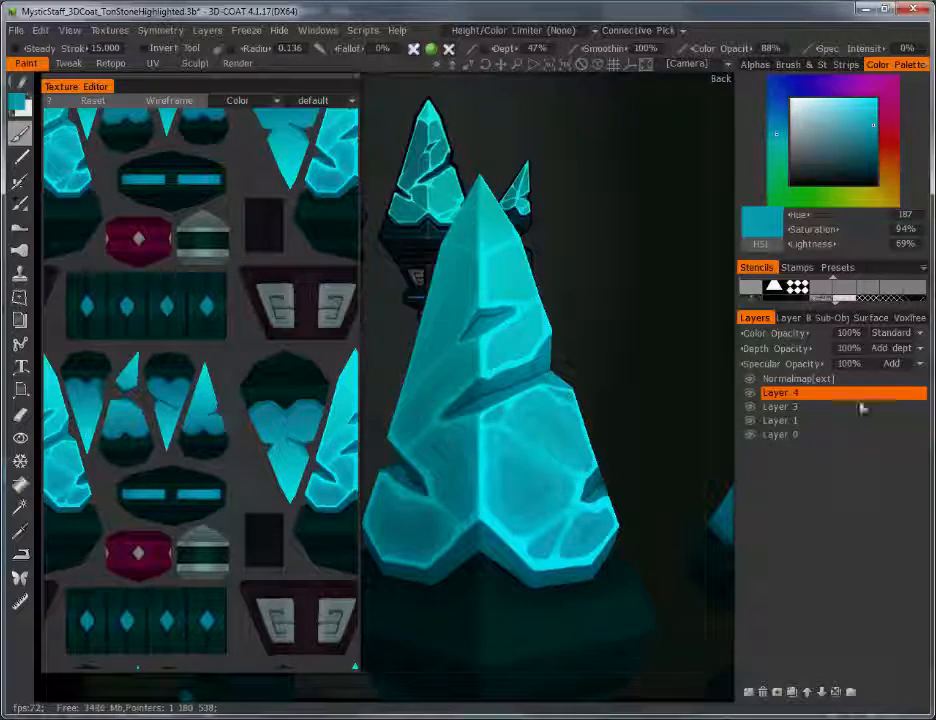
left_click(920, 338)
left_click(795, 440)
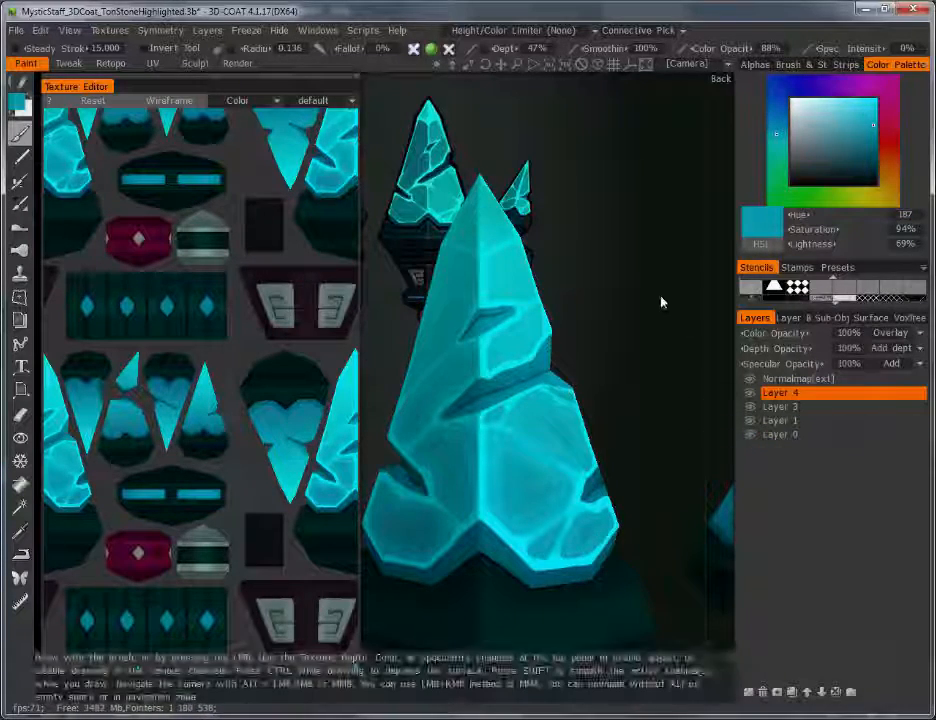
left_click_drag(661, 302, 540, 380, "alt")
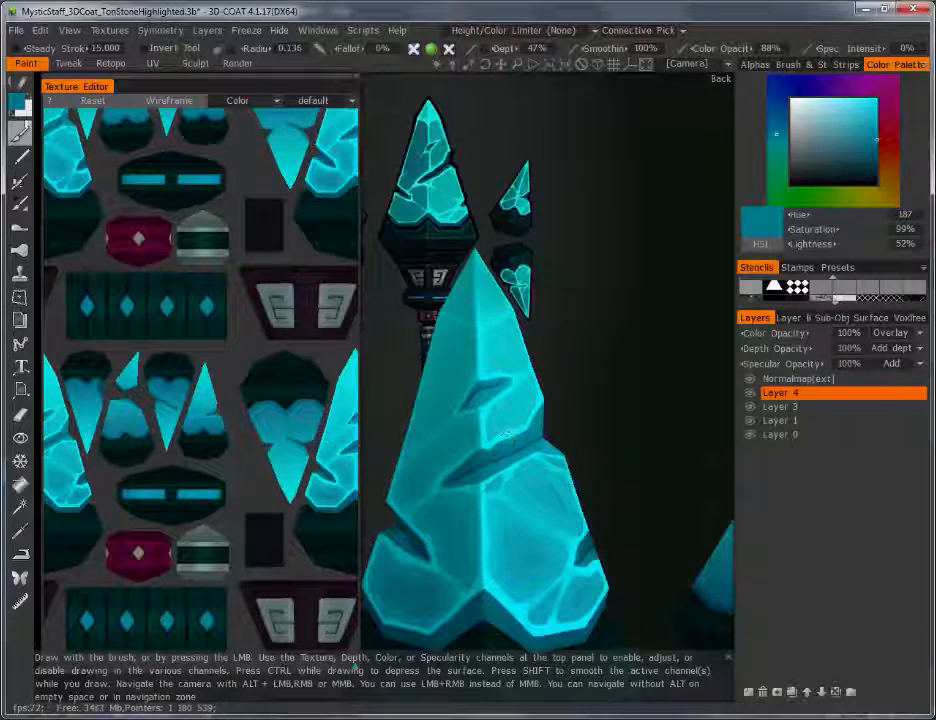
Step: Paint a deep blue (hue 216) stroke along the big crystal's crack with a smaller brush
left_click(19, 100)
left_click_drag(272, 349, 280, 294)
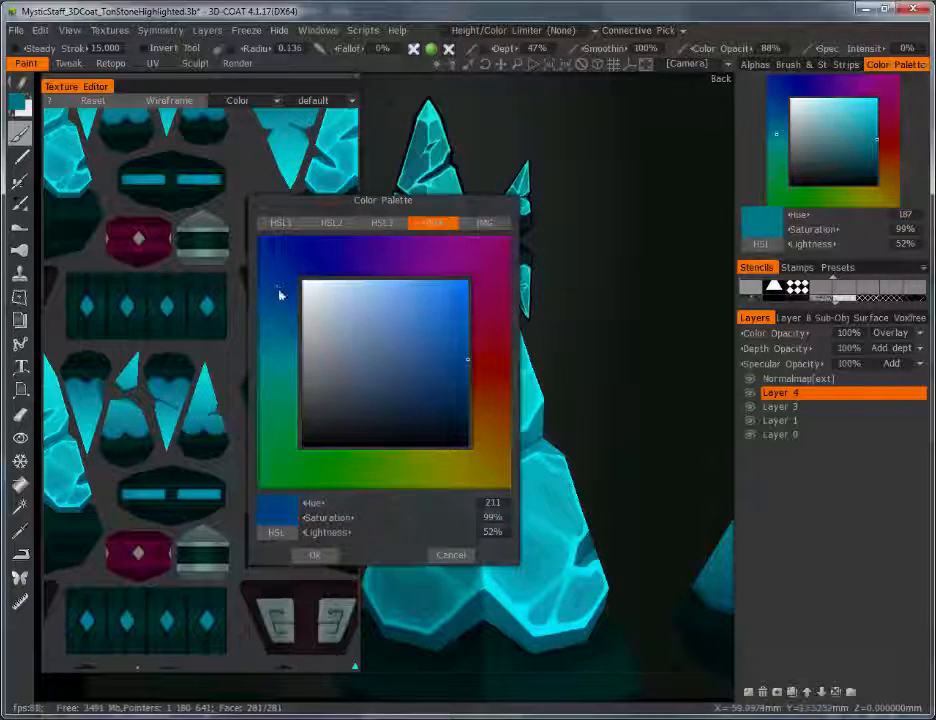
left_click(314, 555)
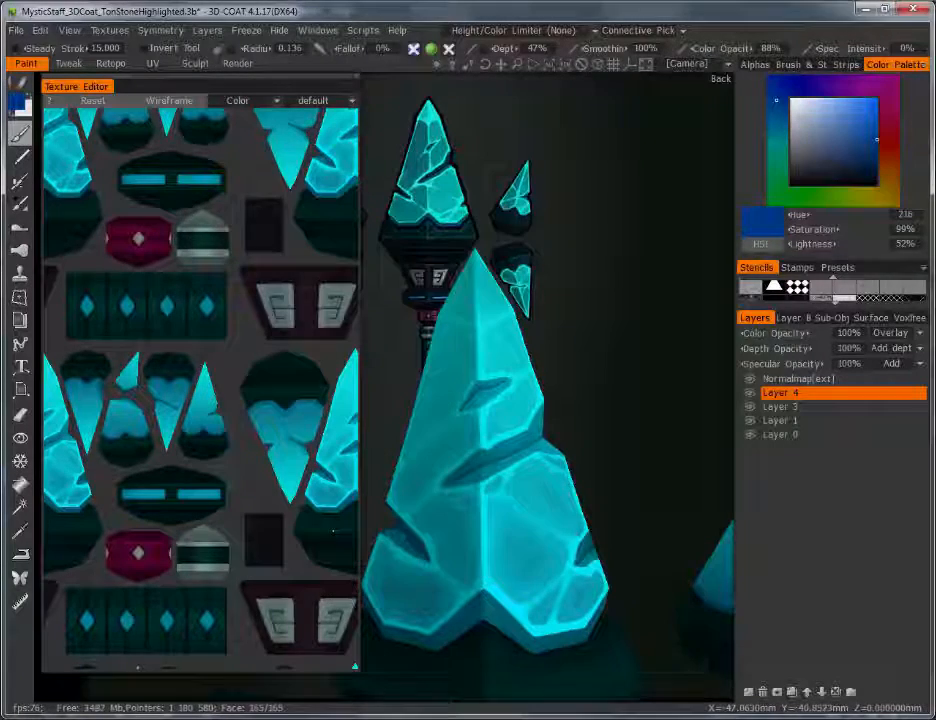
key("bracketleft")
key("bracketleft")
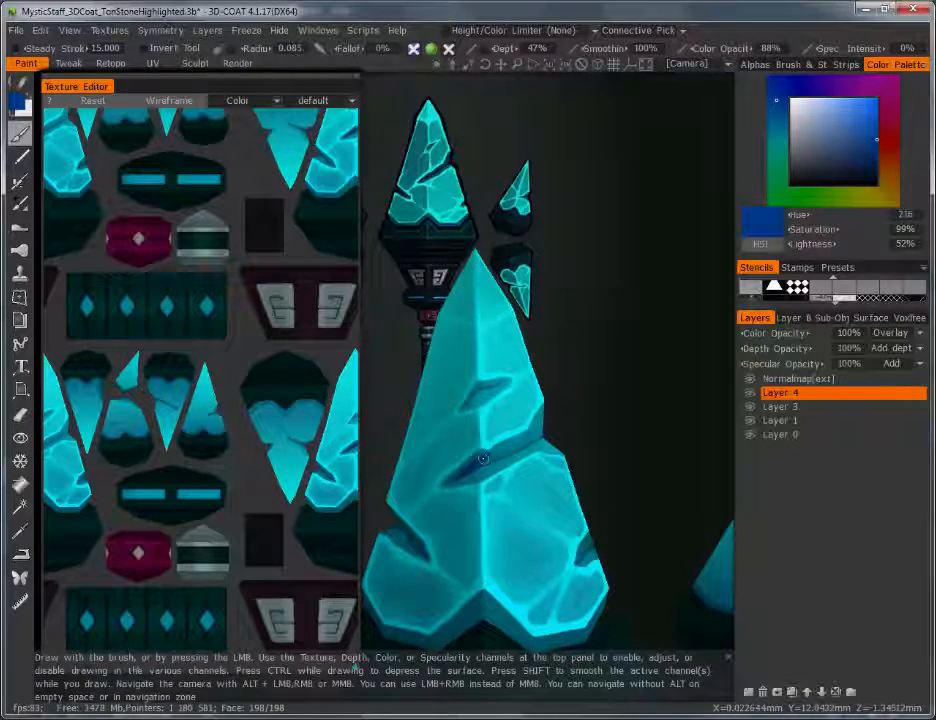
mouse_move(468, 467)
left_mouse_down()
mouse_move(482, 457)
mouse_move(454, 482)
left_mouse_up()
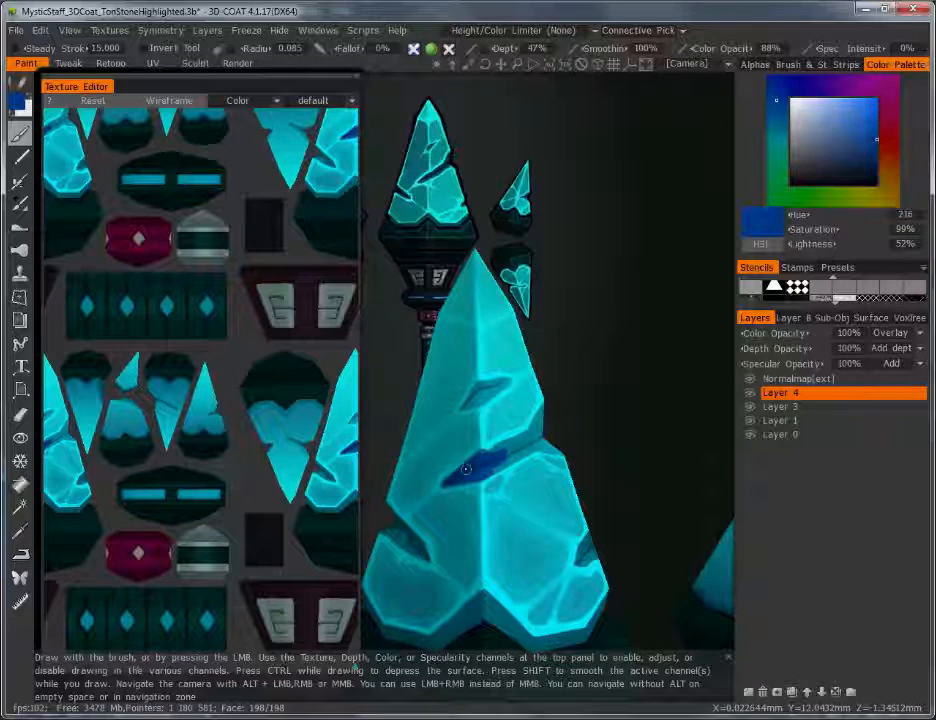
left_click_drag(558, 432, 479, 429)
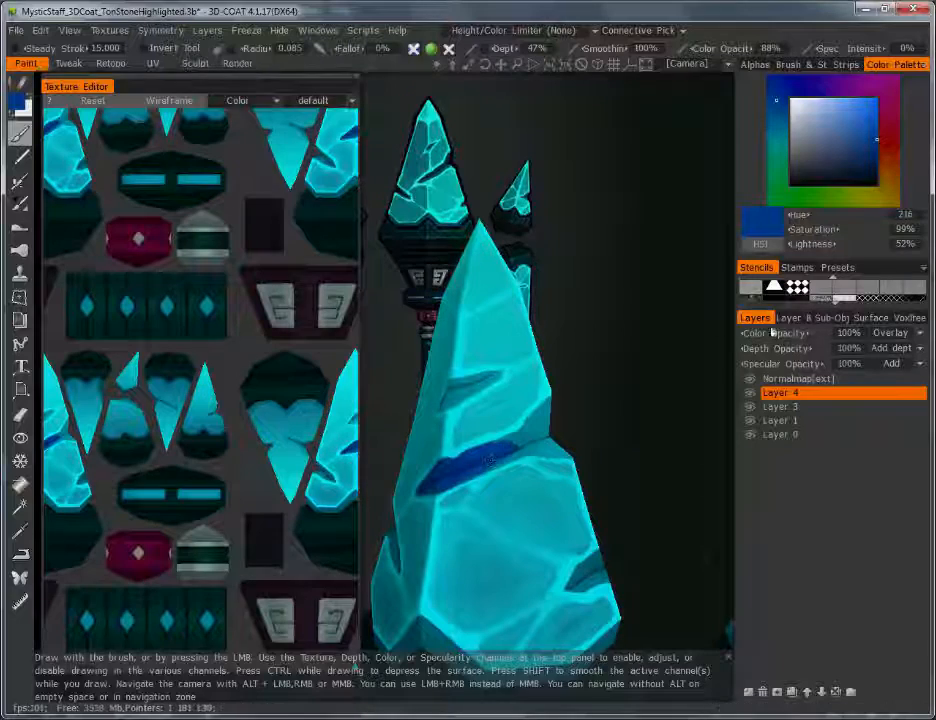
Step: Lower Layer 4's colour opacity to 45% and orbit the crystal to check the crack
left_click_drag(773, 332, 592, 366)
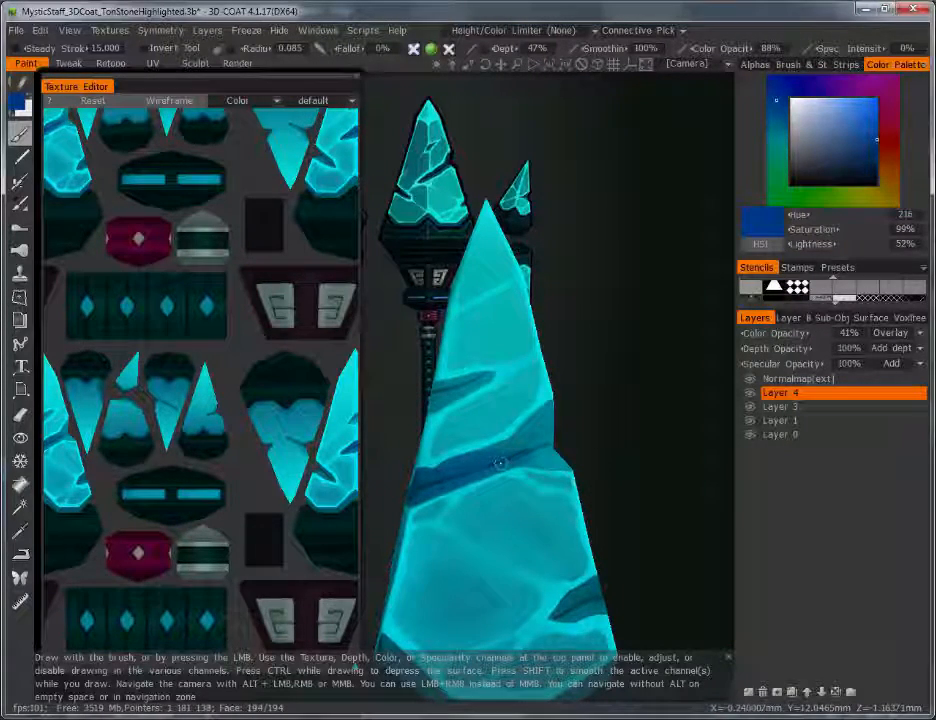
left_click_drag(655, 412, 592, 426)
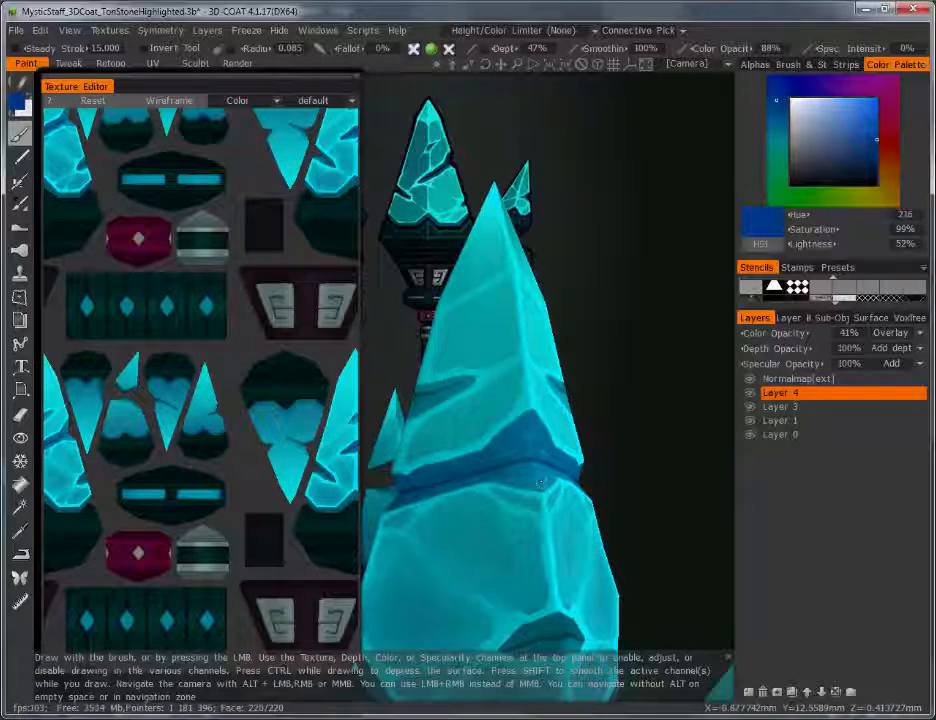
left_click_drag(621, 460, 712, 453)
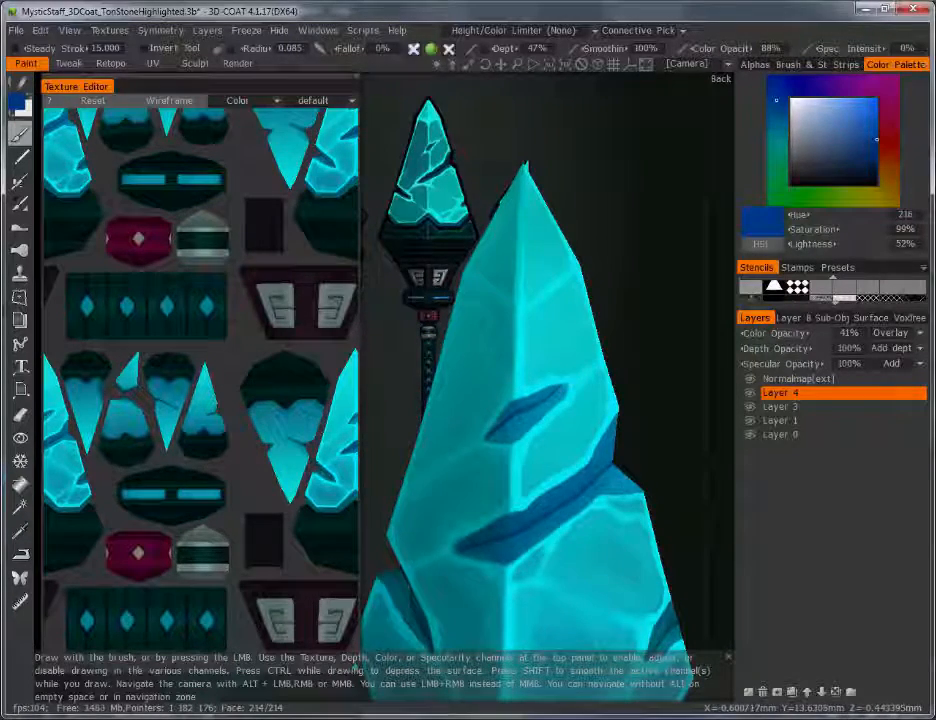
middle_click_drag(495, 303, 446, 241)
mouse_move(446, 241)
left_mouse_down("alt")
mouse_move(432, 328)
mouse_move(541, 362)
mouse_move(531, 345)
left_mouse_up("alt")
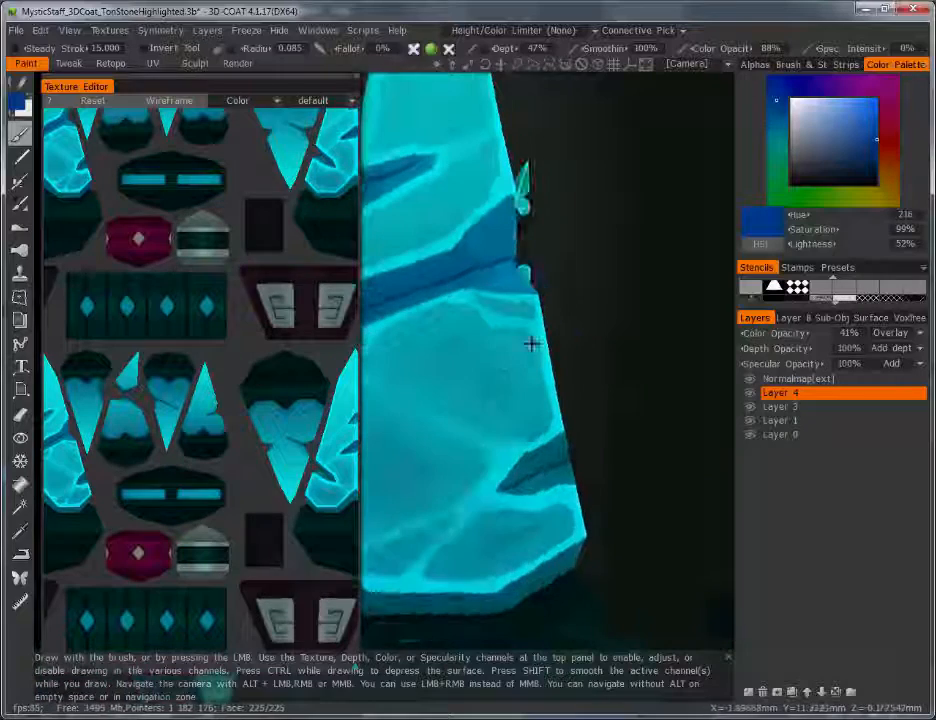
left_click_drag(522, 485, 488, 478, "alt")
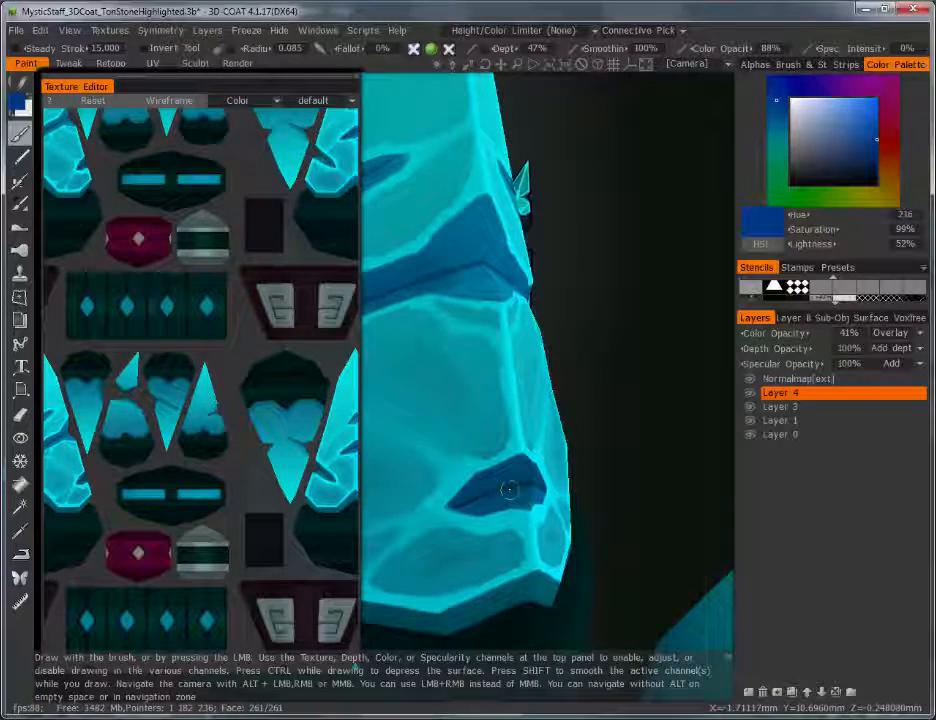
scroll(673, 428, "down", 5)
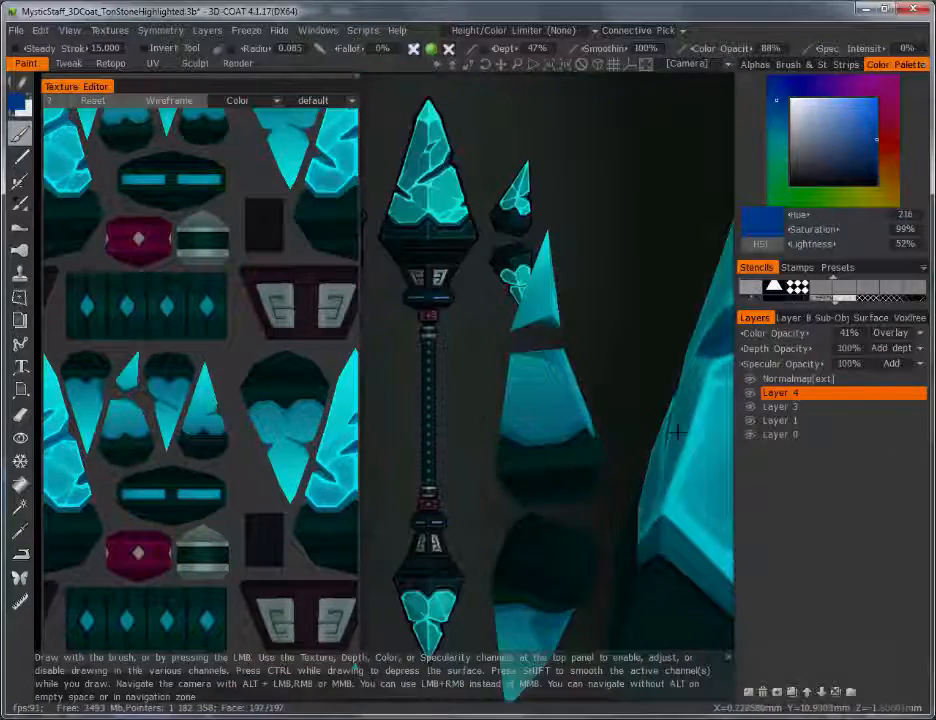
left_click_drag(726, 440, 638, 424, "alt")
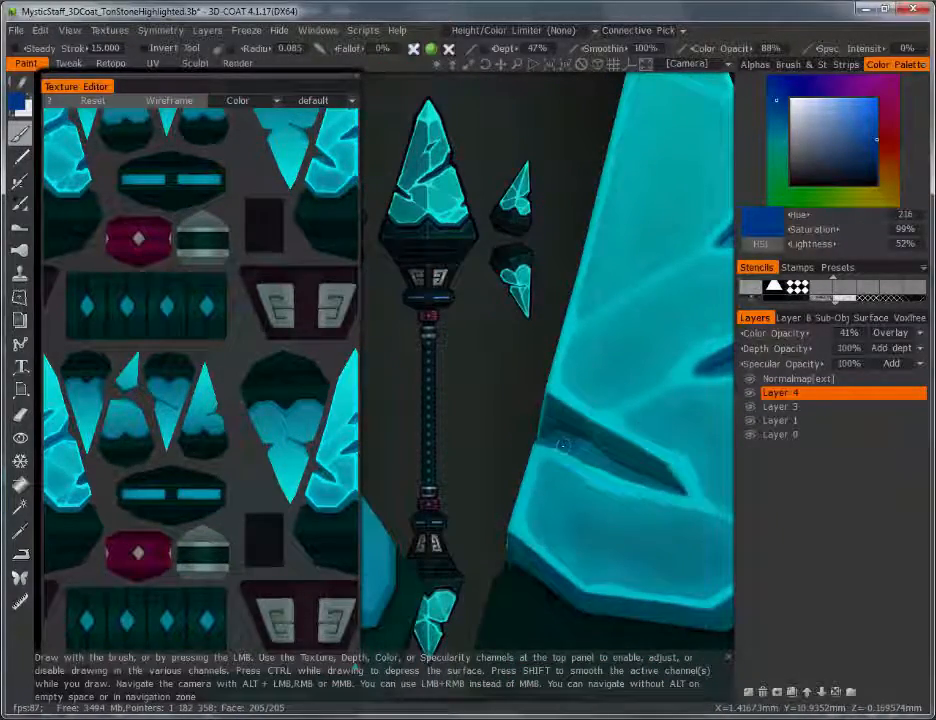
left_click_drag(590, 453, 541, 440, "alt")
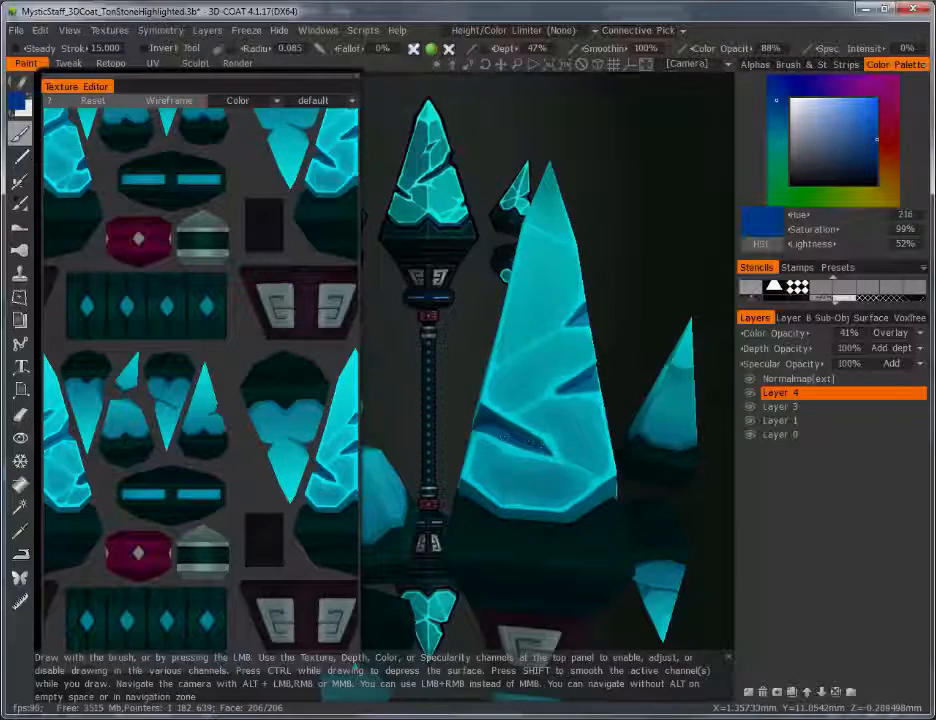
right_click_drag(633, 395, 568, 475)
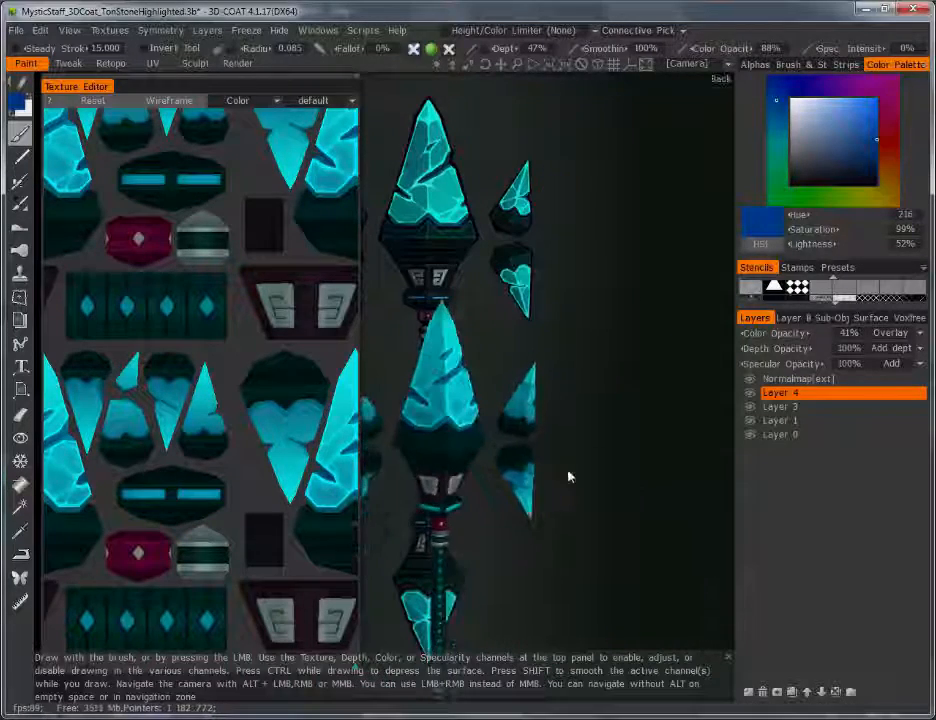
Step: Compare Layer 4 hidden and shown, trim its opacity to 40%, and add Layer 5
left_click(751, 394)
left_click(751, 395)
right_click_drag(673, 404, 638, 438)
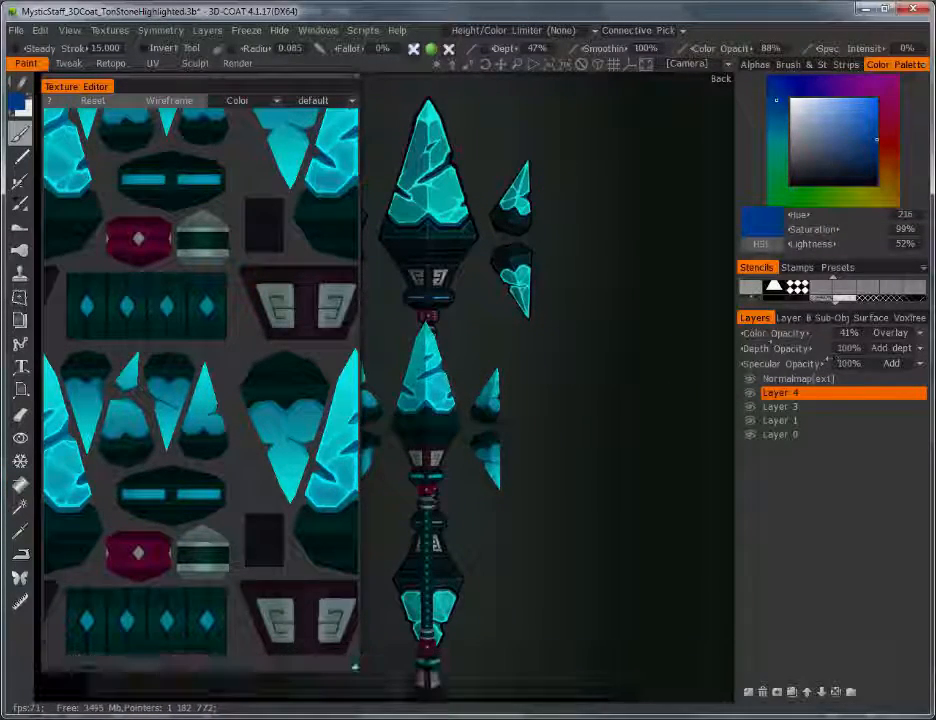
left_click_drag(769, 333, 757, 330)
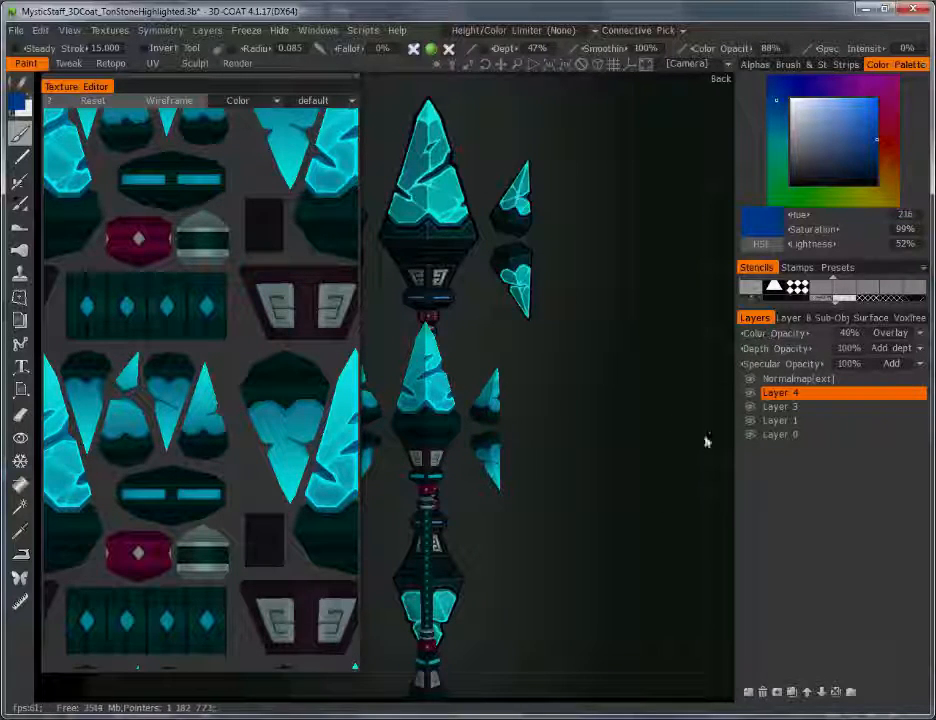
left_click(750, 691)
Step: Set Layer 5 to Color blending and choose a muted mauve paint colour
left_click(920, 335)
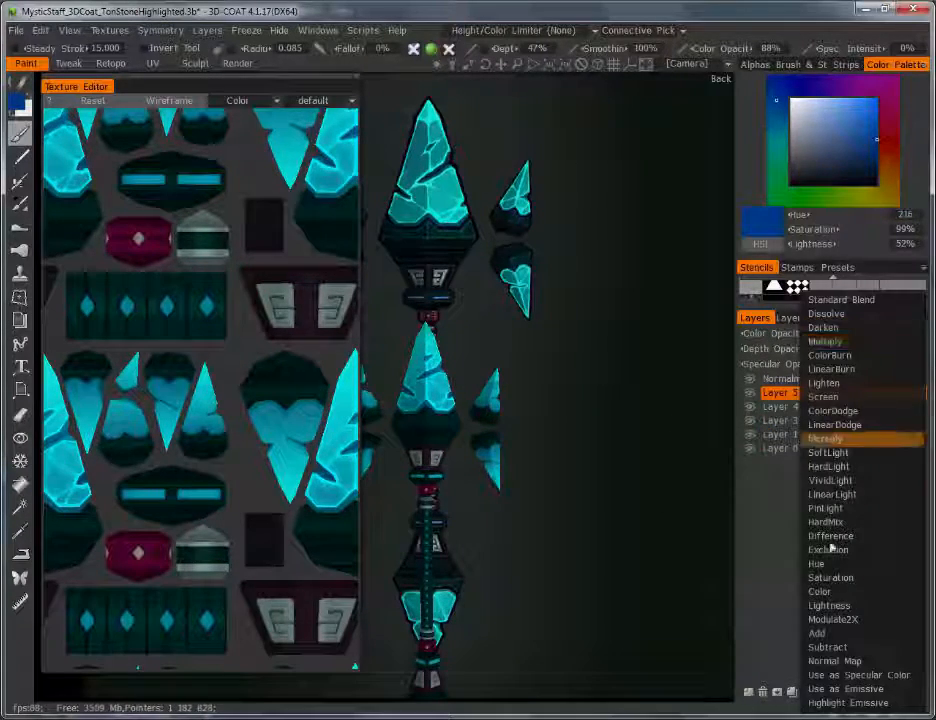
left_click(820, 591)
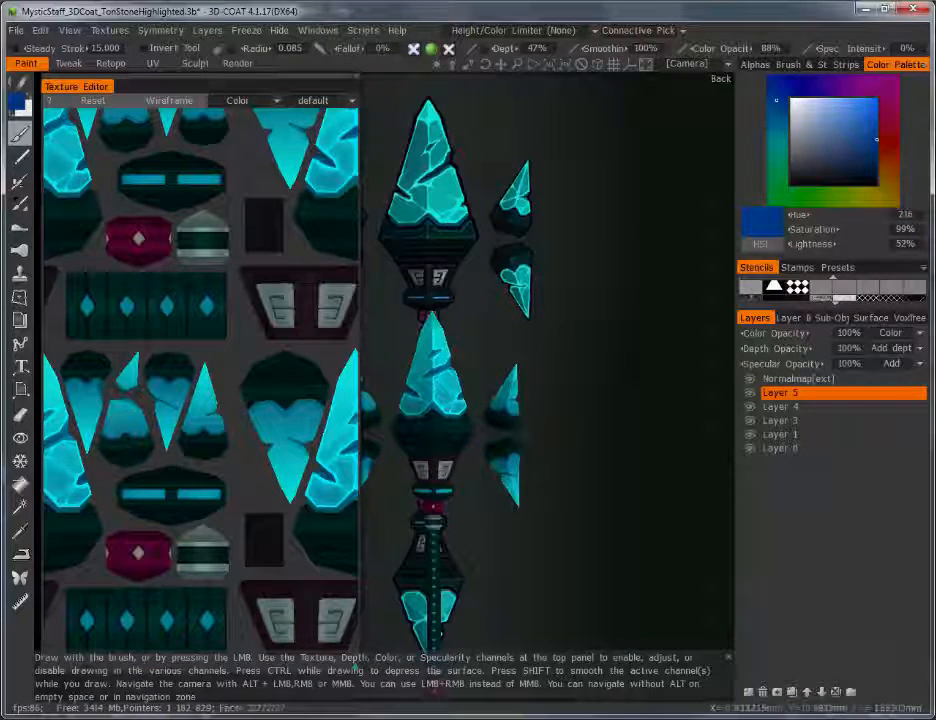
key("v")
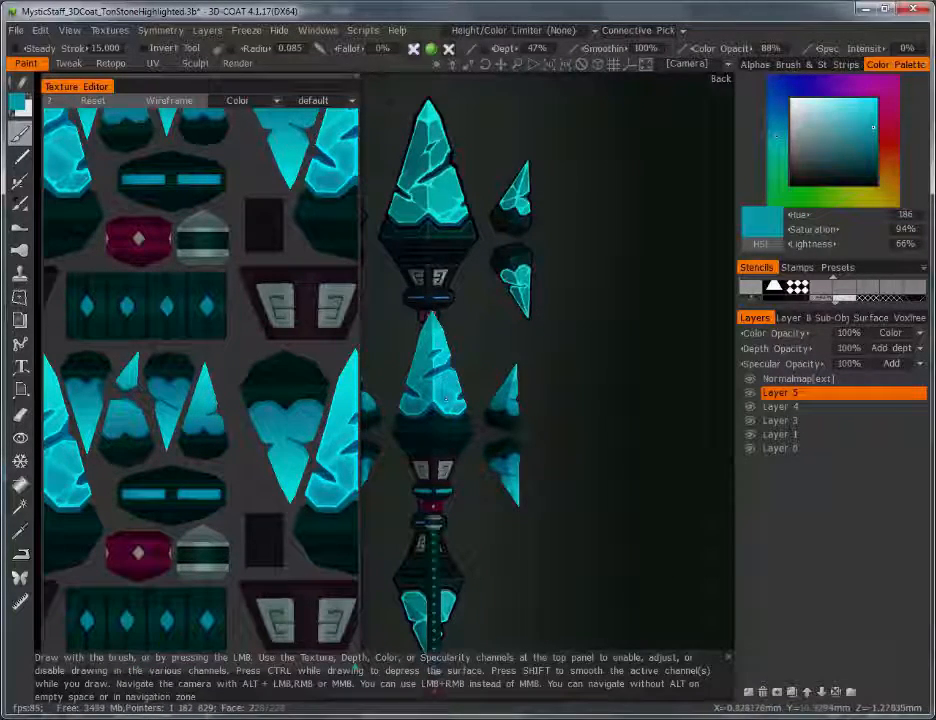
left_click(20, 104)
left_click_drag(273, 320, 452, 264)
left_click_drag(396, 338, 340, 372)
left_click(314, 554)
Step: Paint soft mauve patches on the lower crystal with a larger brush, then fade the layer to 46%
scroll(537, 300, "up", 3)
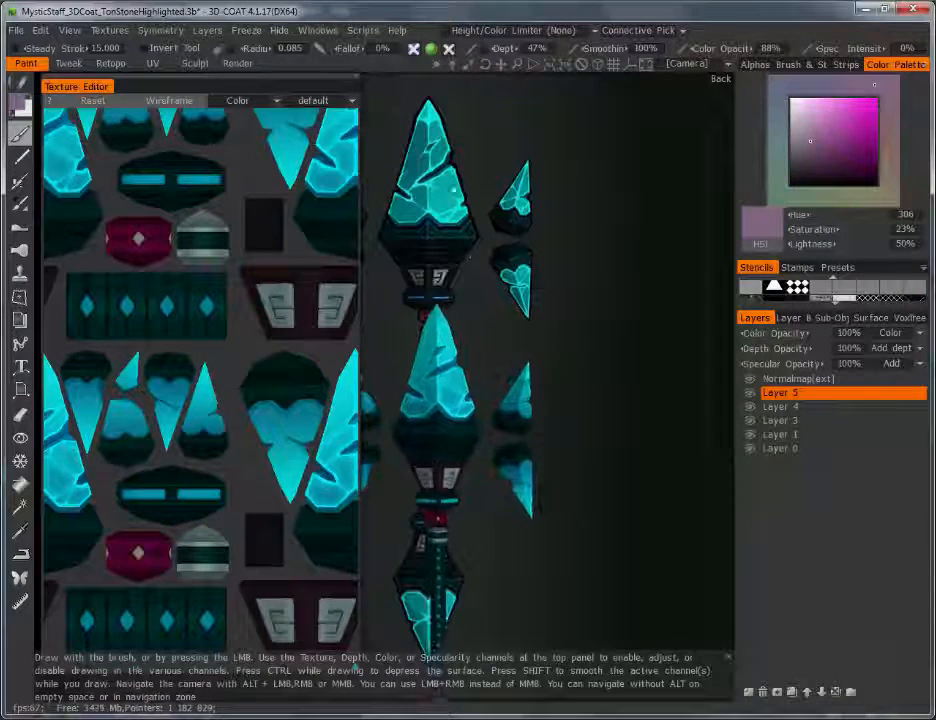
key("bracketright")
key("bracketright")
key("bracketright")
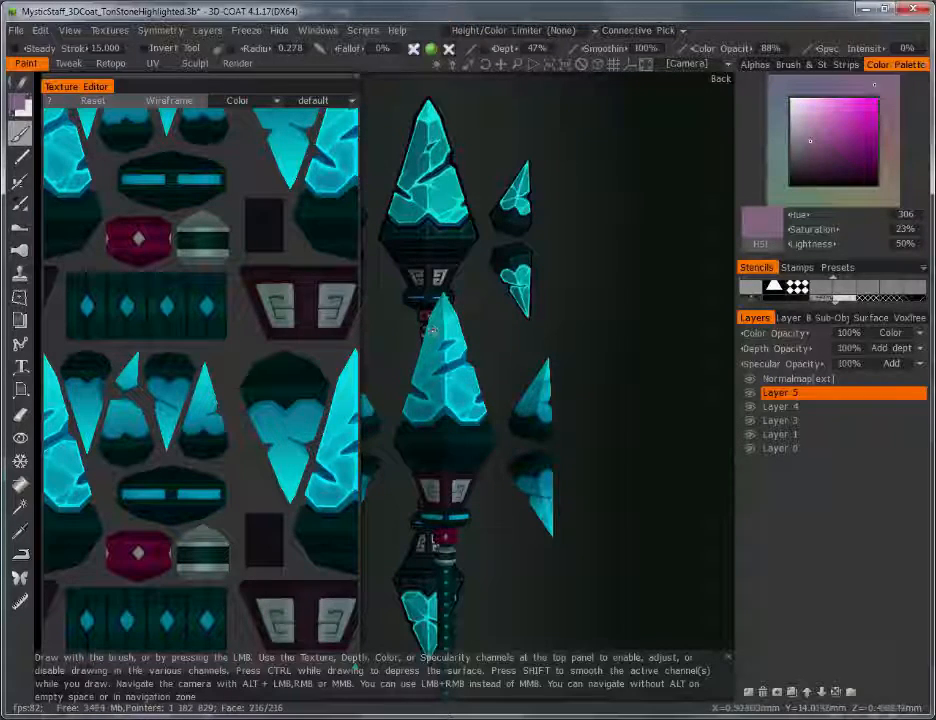
mouse_move(435, 324)
left_mouse_down()
mouse_move(433, 337)
mouse_move(449, 336)
mouse_move(413, 409)
mouse_move(437, 383)
mouse_move(464, 386)
mouse_move(464, 400)
left_mouse_up()
key("bracketright")
key("bracketright")
key("bracketright")
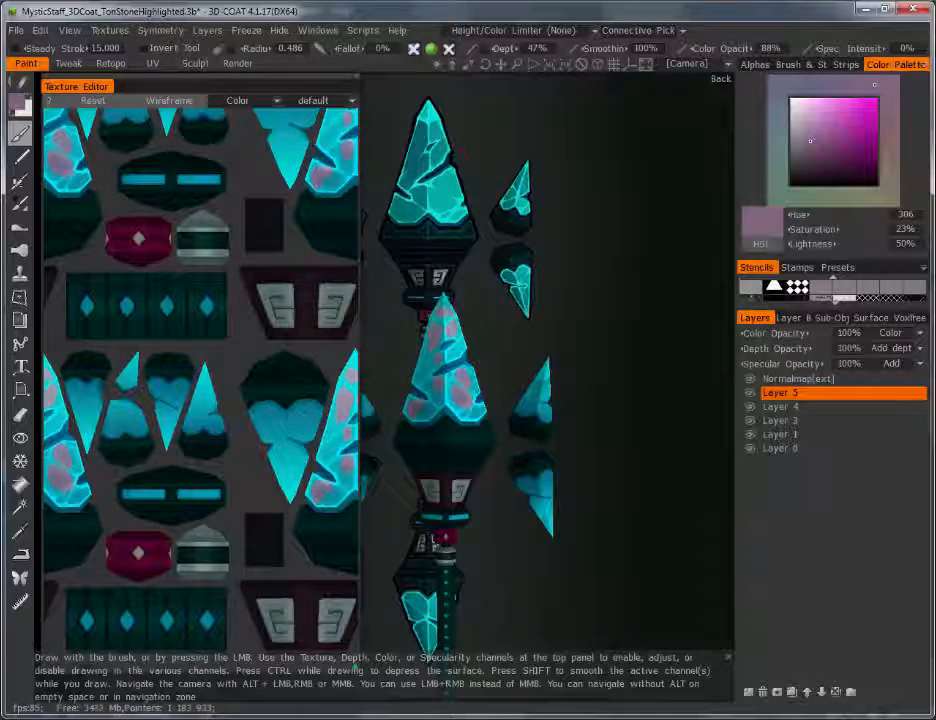
key("bracketright")
key("bracketright")
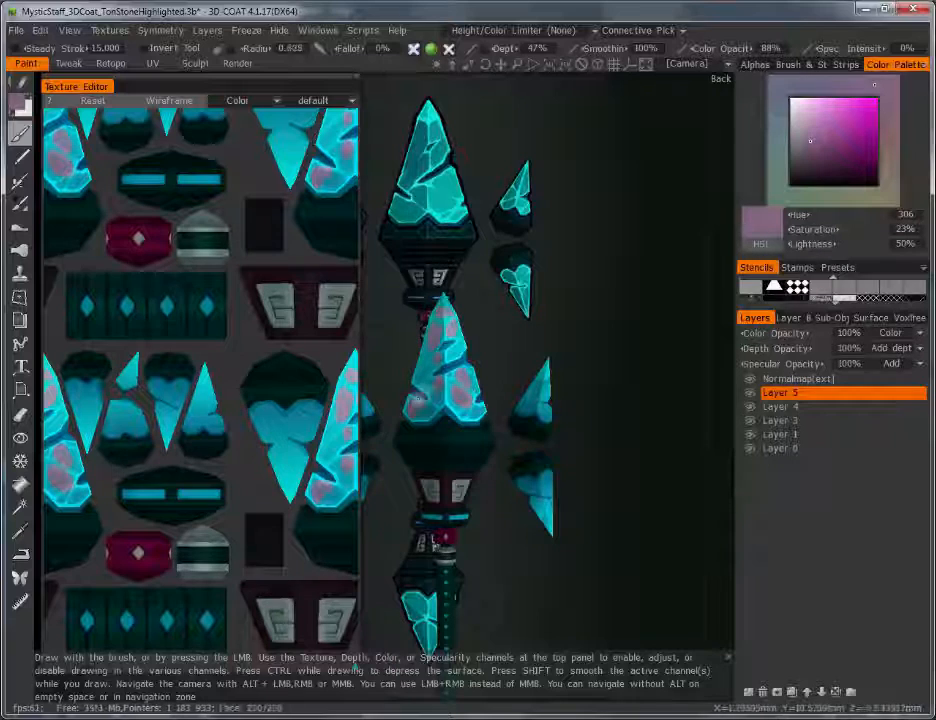
left_click_drag(422, 413, 417, 409)
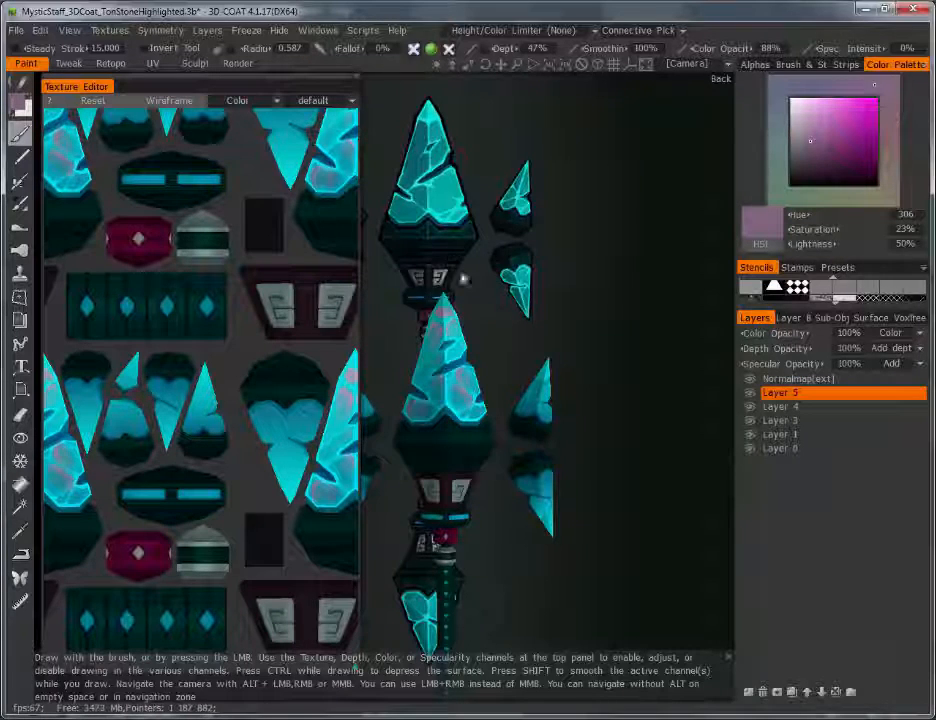
left_click(795, 333)
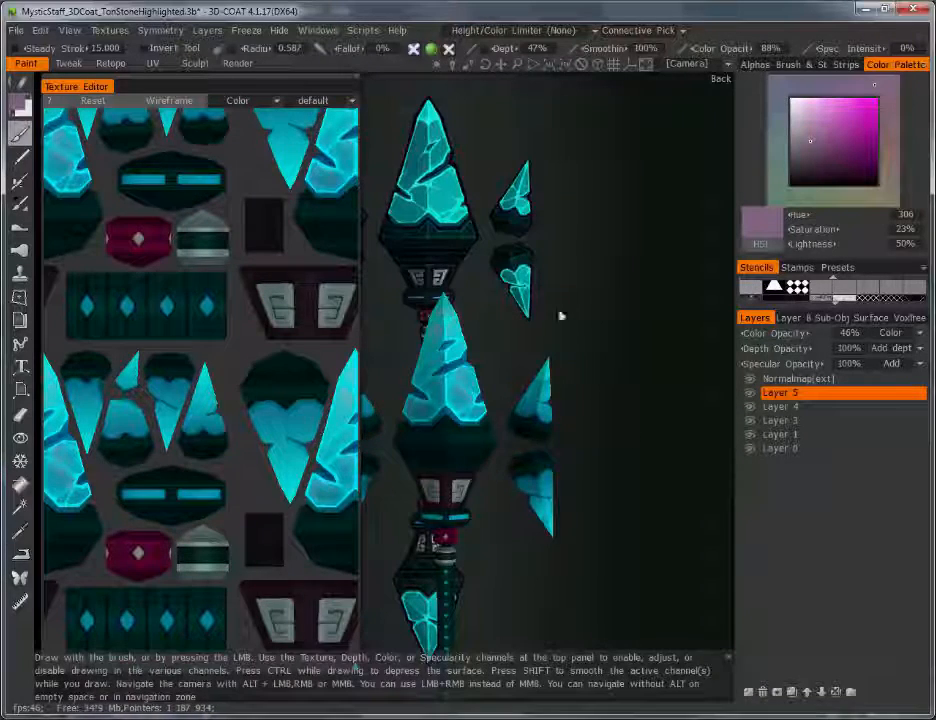
Step: Set Layer 6 to Color blending and choose a soft, light blue paint colour
right_click_drag(577, 428, 568, 325)
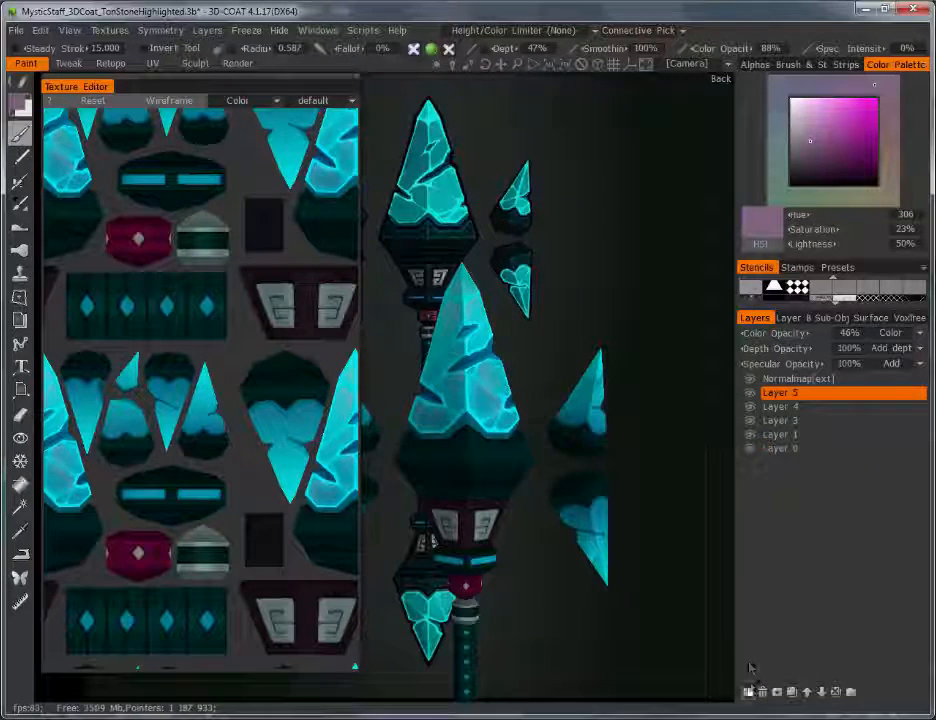
left_click(919, 333)
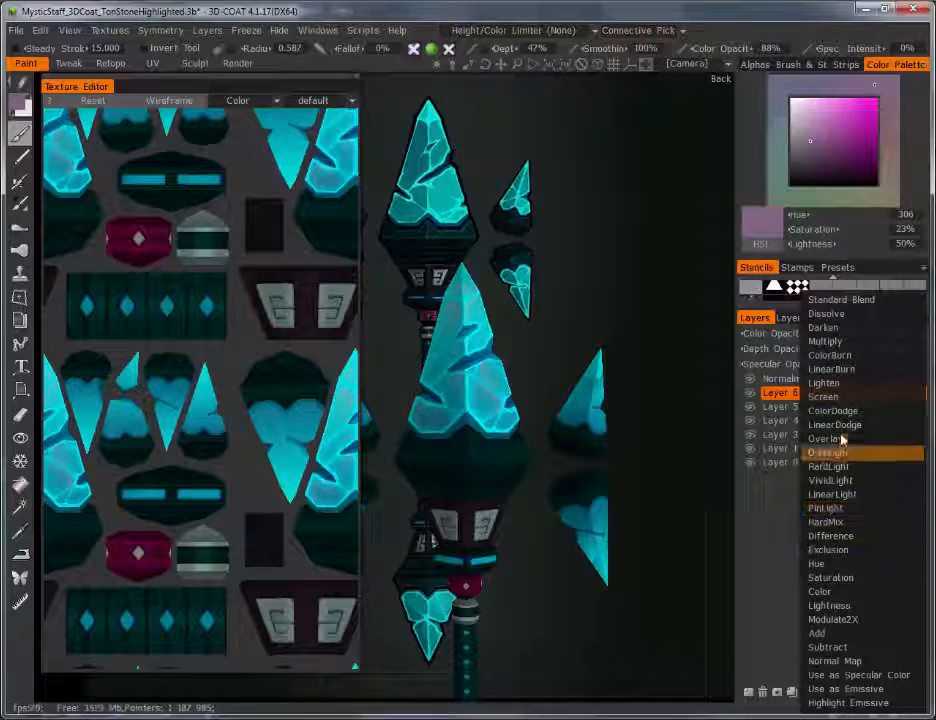
left_click(819, 591)
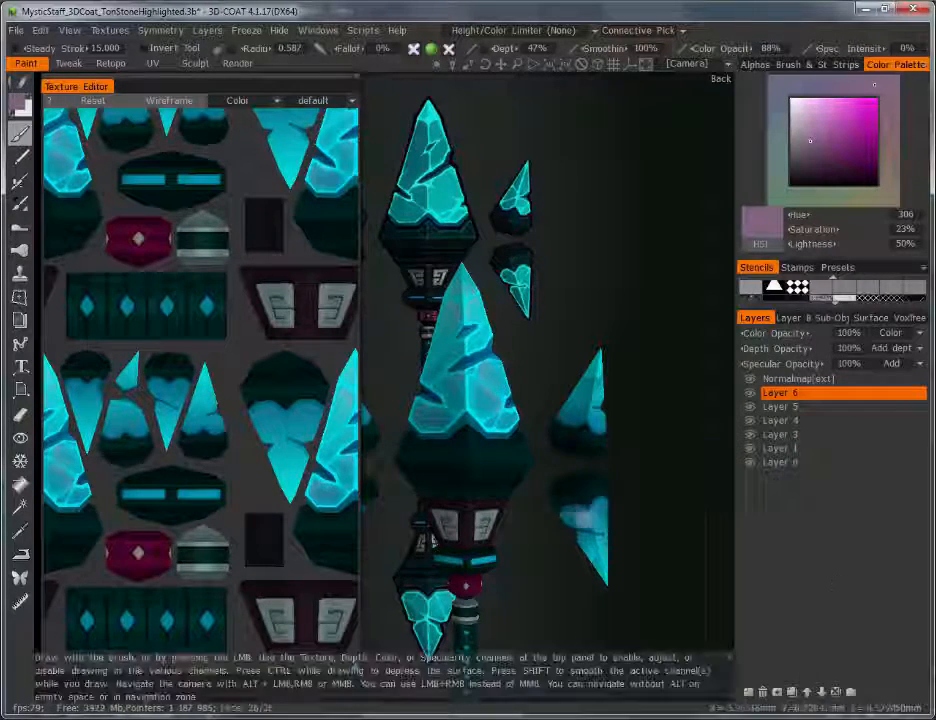
key("v")
left_click(18, 103)
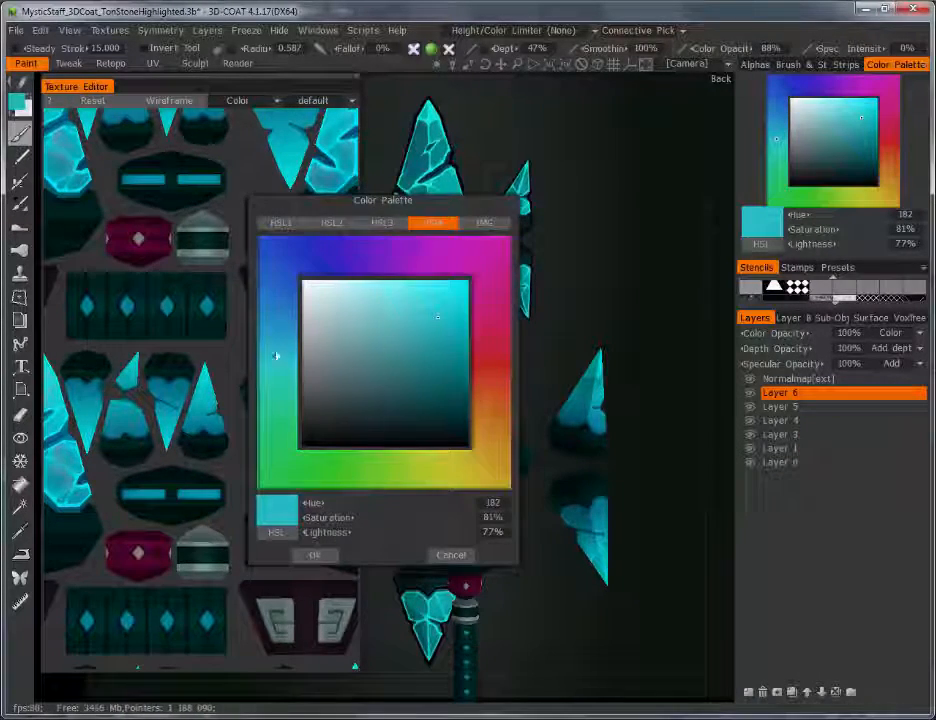
left_click_drag(276, 355, 284, 299)
left_click_drag(401, 338, 372, 334)
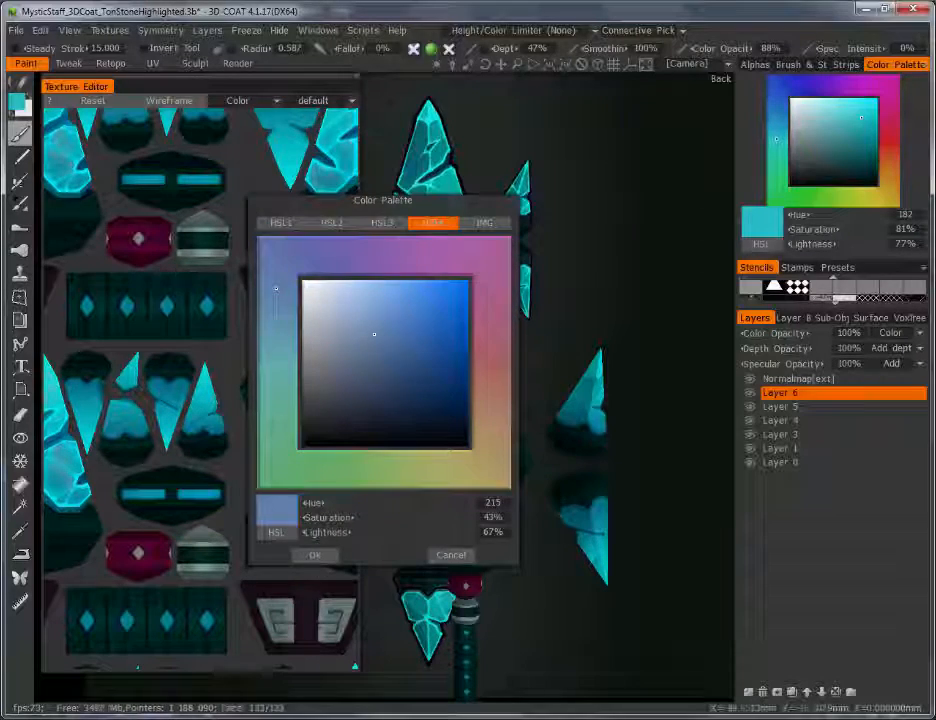
left_click(316, 554)
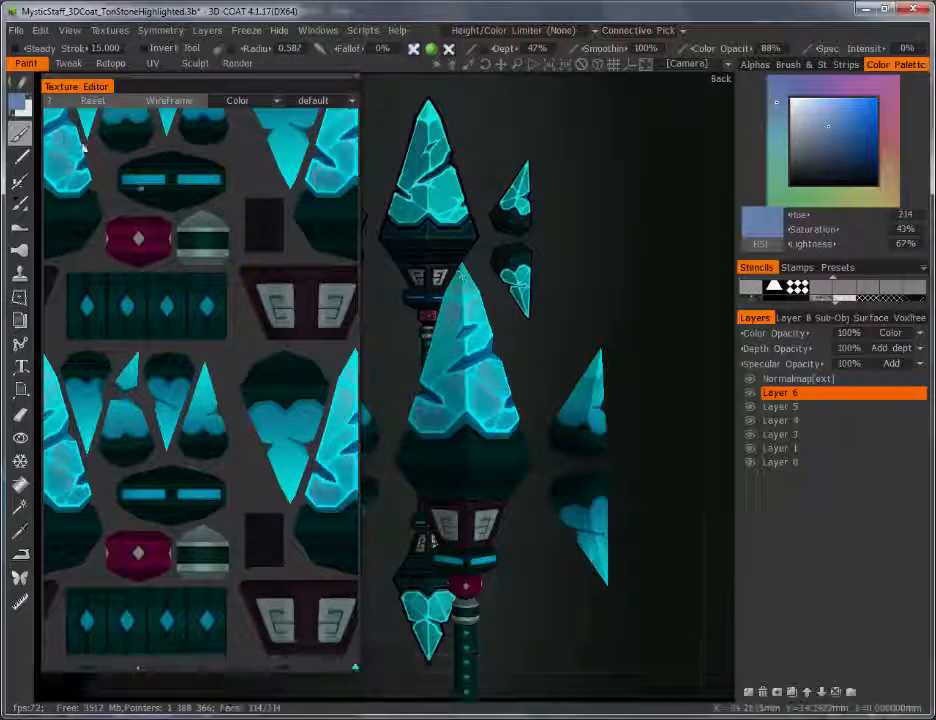
Step: Deepen the blue, paint the crystal's lower-right facet, and lower Layer 6 to 56% opacity
left_click(17, 102)
left_click_drag(448, 362, 460, 348)
left_click(315, 554)
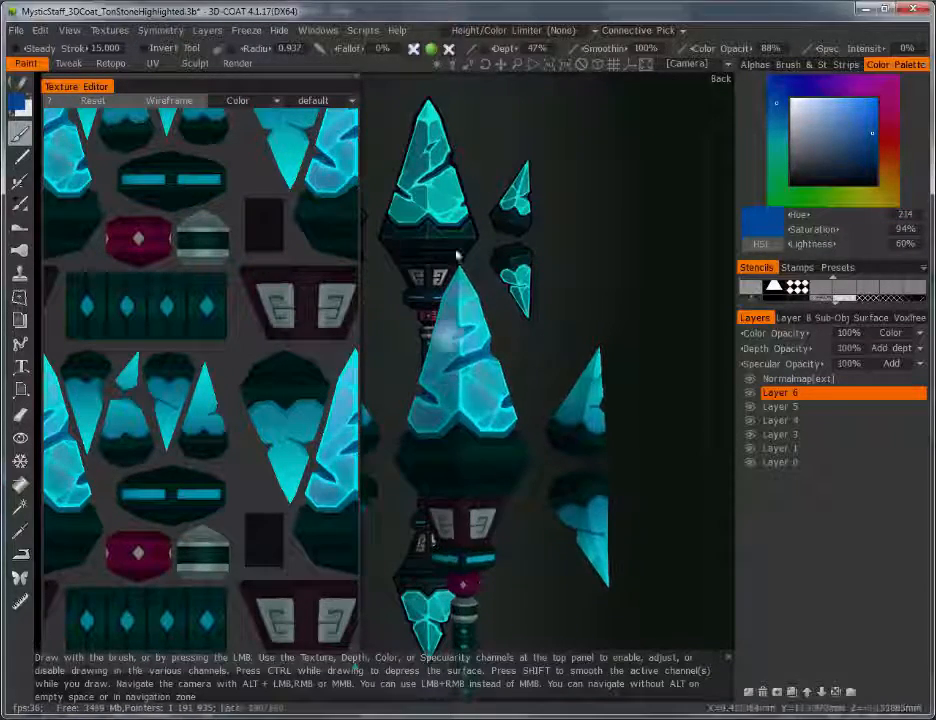
left_click_drag(514, 424, 508, 426)
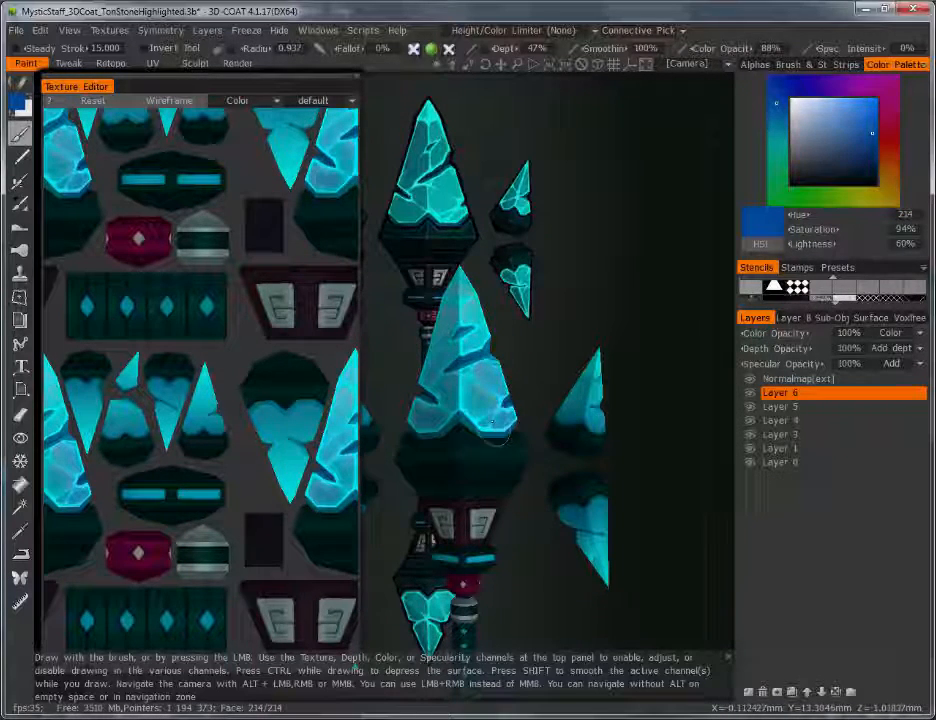
scroll(554, 388, "down", 3)
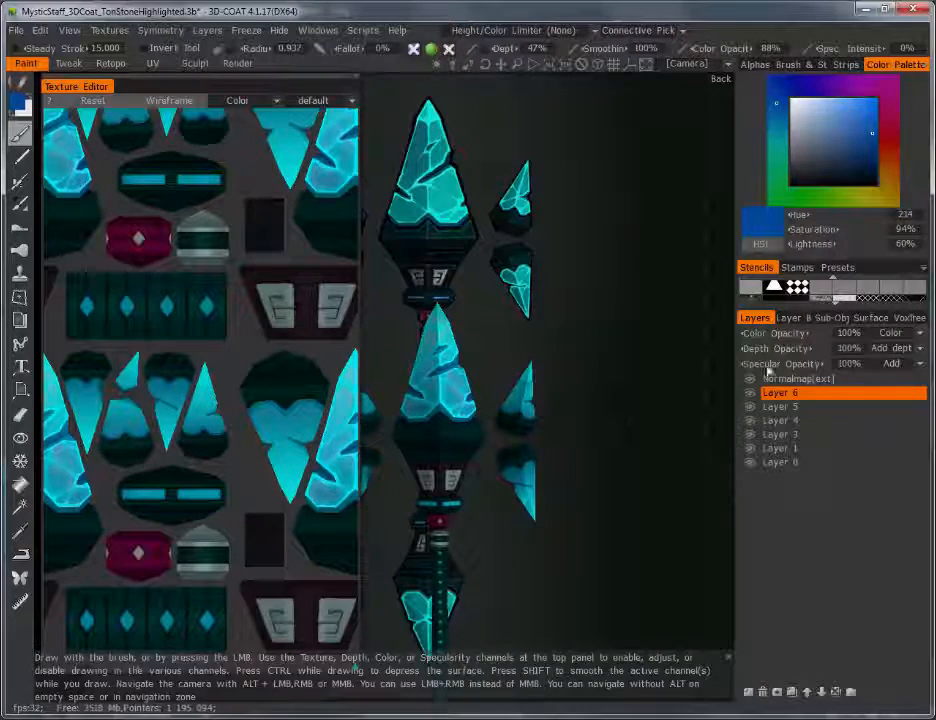
left_click_drag(783, 333, 732, 334)
Step: Reframe the view on the large crystal and add a new Layer 7
right_click_drag(620, 357, 604, 441)
middle_click_drag(604, 441, 623, 437)
right_click_drag(623, 437, 662, 394)
middle_click_drag(660, 391, 610, 409)
mouse_move(610, 409)
left_mouse_down()
mouse_move(458, 419)
mouse_move(596, 397)
left_mouse_up()
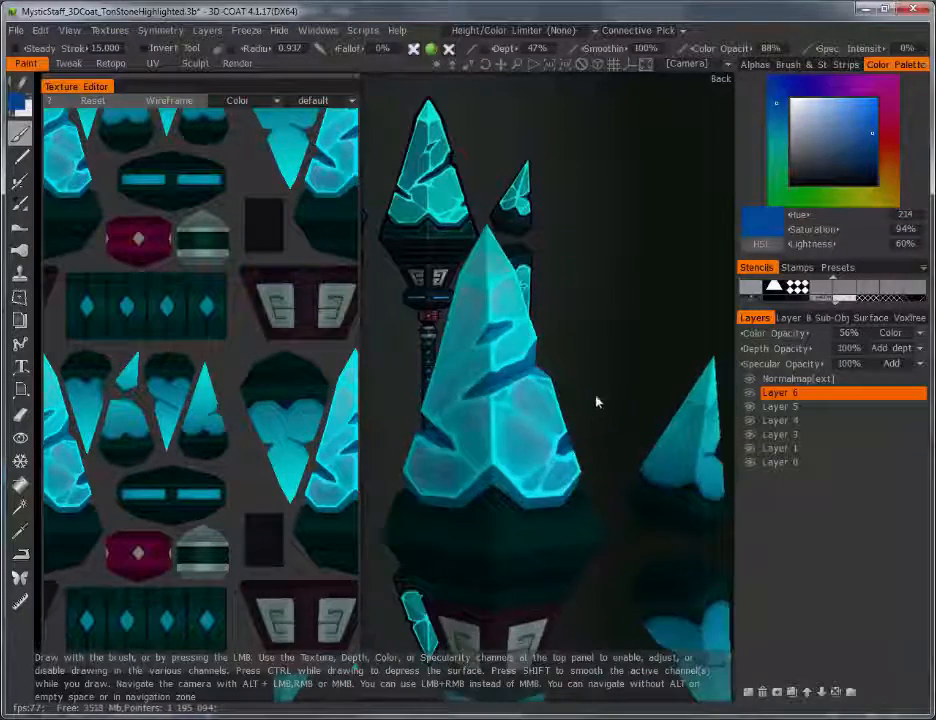
right_click_drag(596, 397, 598, 460)
left_click_drag(598, 464, 530, 302)
left_click(749, 691)
Step: Sample teal from the crystal and paint pale highlights on it with a small brush
right_click_drag(575, 490, 616, 443)
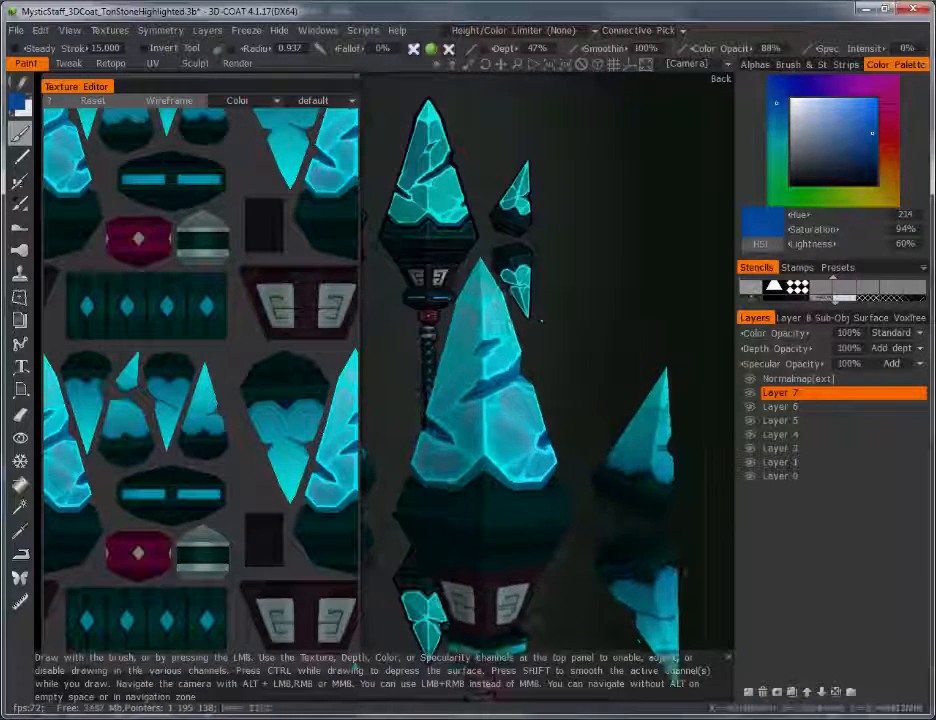
key("v")
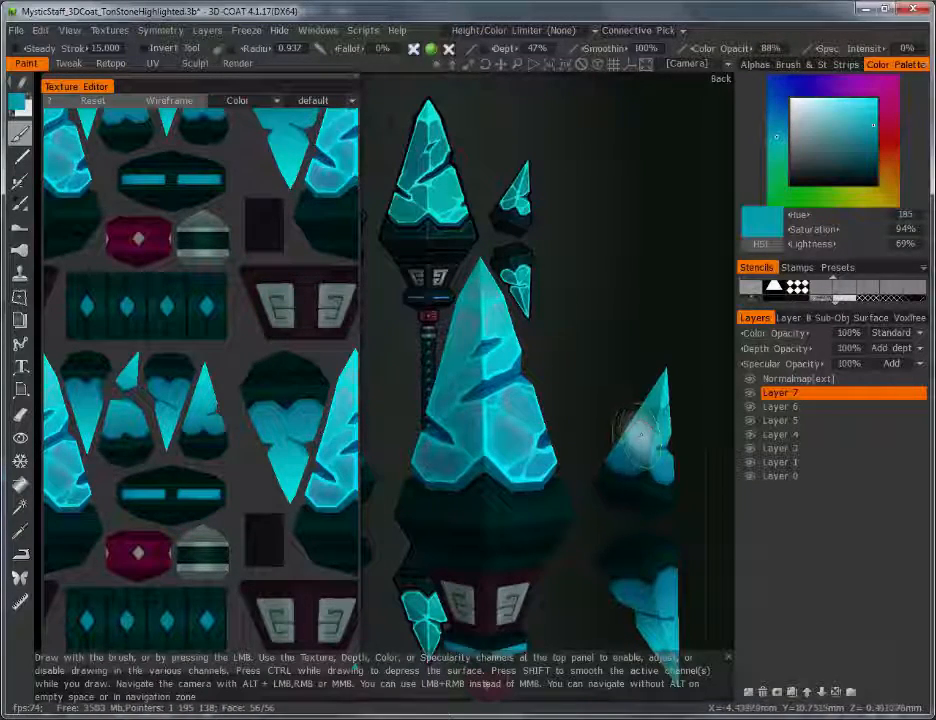
right_click_drag(530, 418, 503, 418)
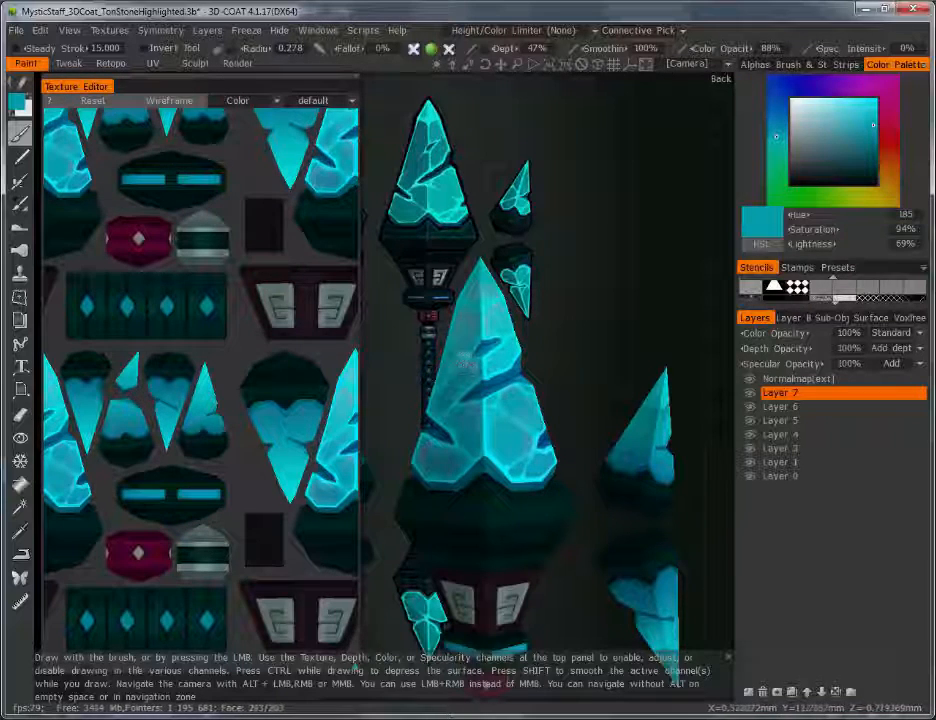
key("v")
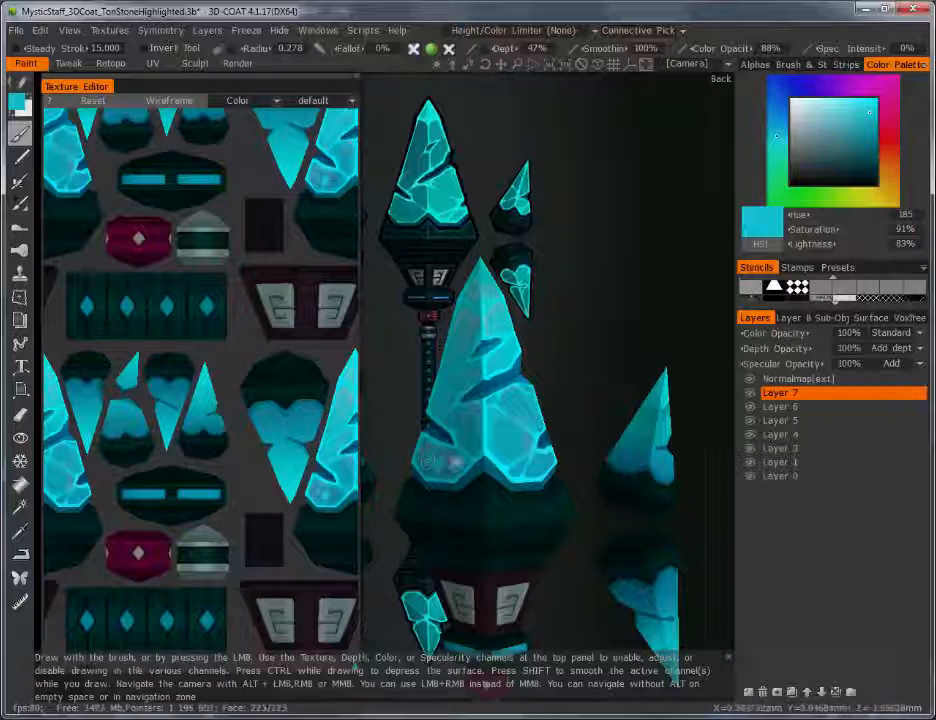
key("v")
left_click_drag(458, 460, 430, 462)
key("v")
key("v")
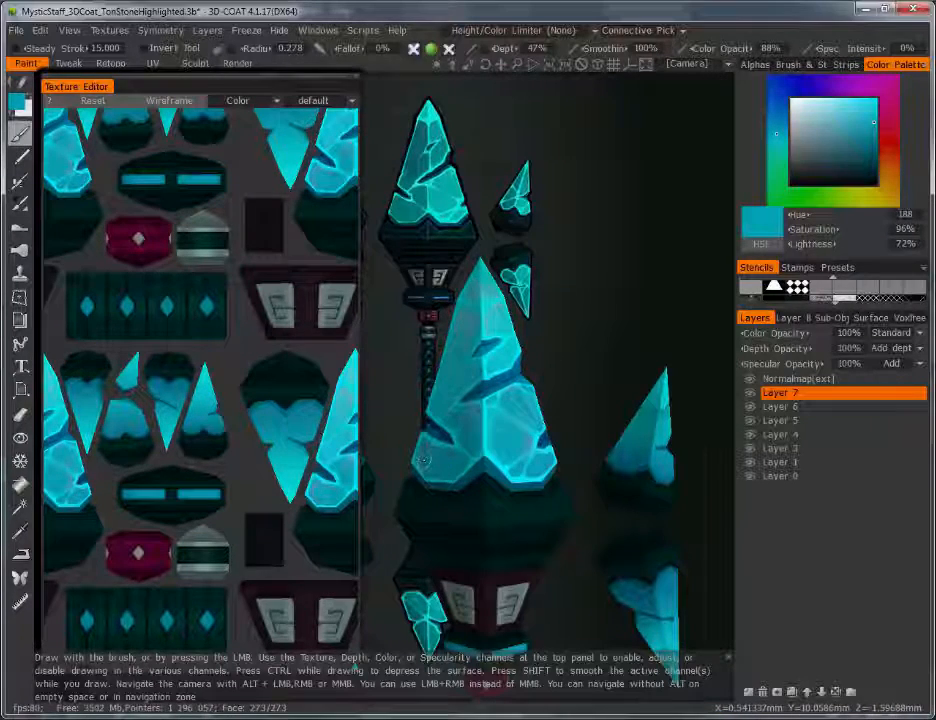
Step: Fade Layer 7 to 54% colour opacity and zoom out to the lower staff
scroll(443, 463, "down", 3)
left_click_drag(772, 335, 651, 321)
right_click_drag(651, 326, 641, 439)
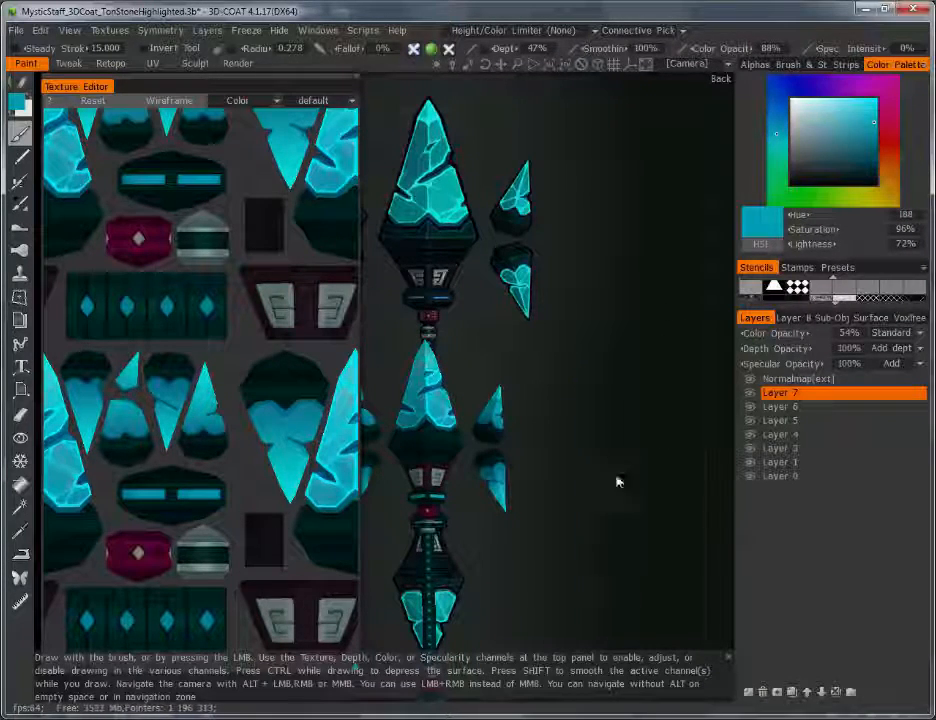
scroll(646, 398, "up", 3)
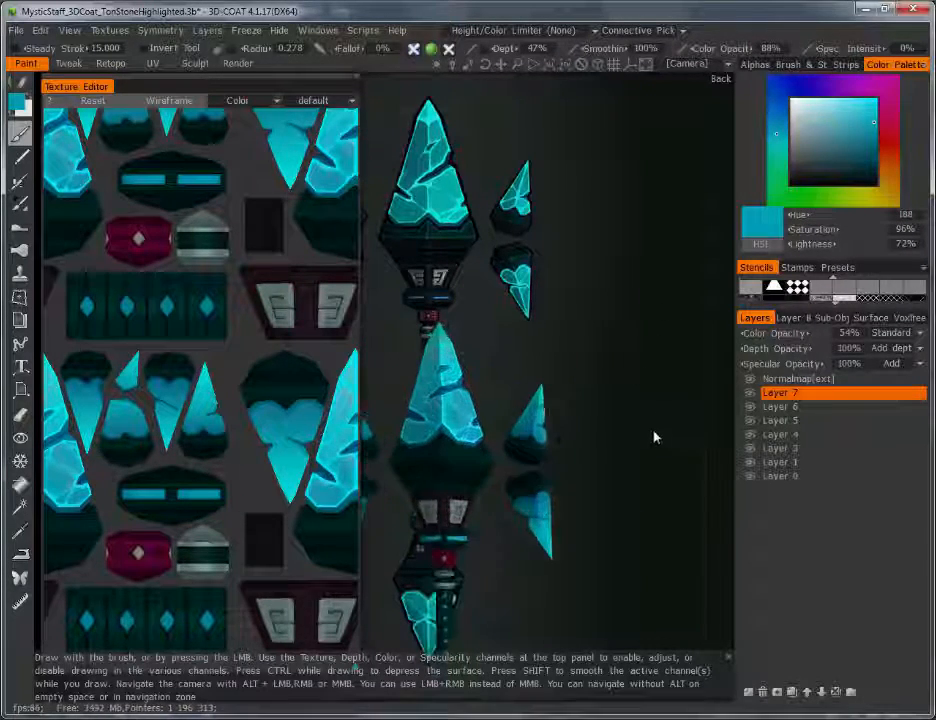
Step: Add Layer 8 with Overlay blending and pick a green-cyan paint colour around hue 159
left_click(749, 692)
left_click(895, 333)
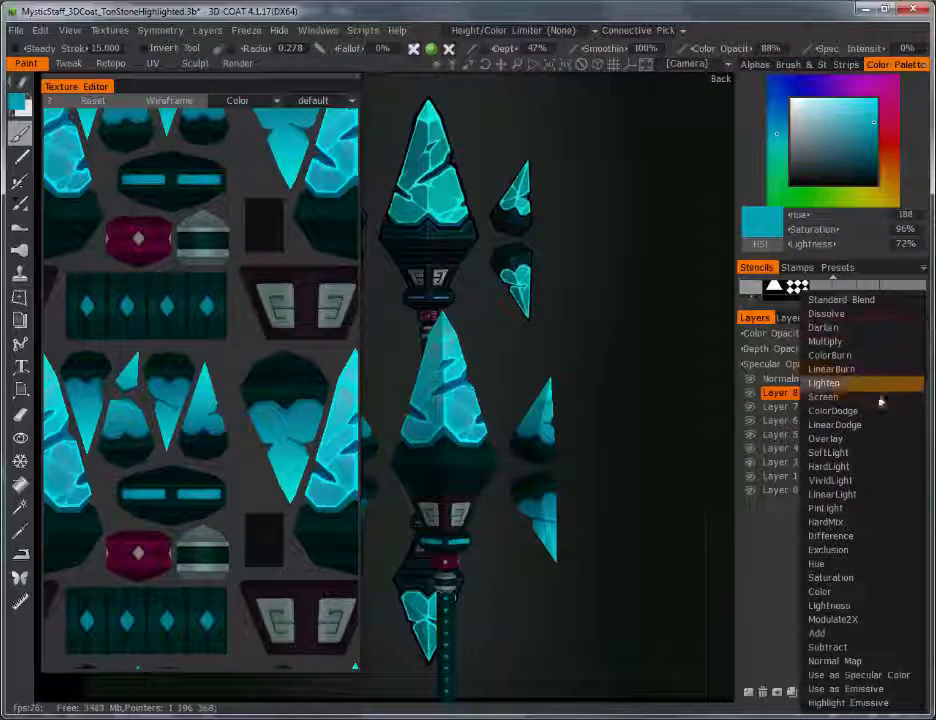
left_click(858, 441)
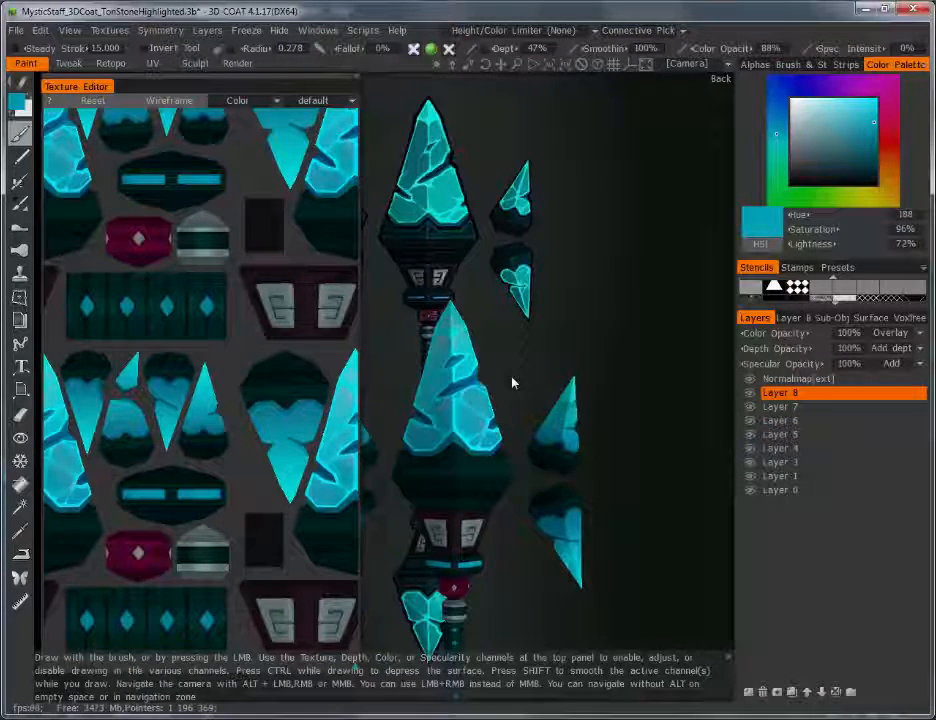
key("v")
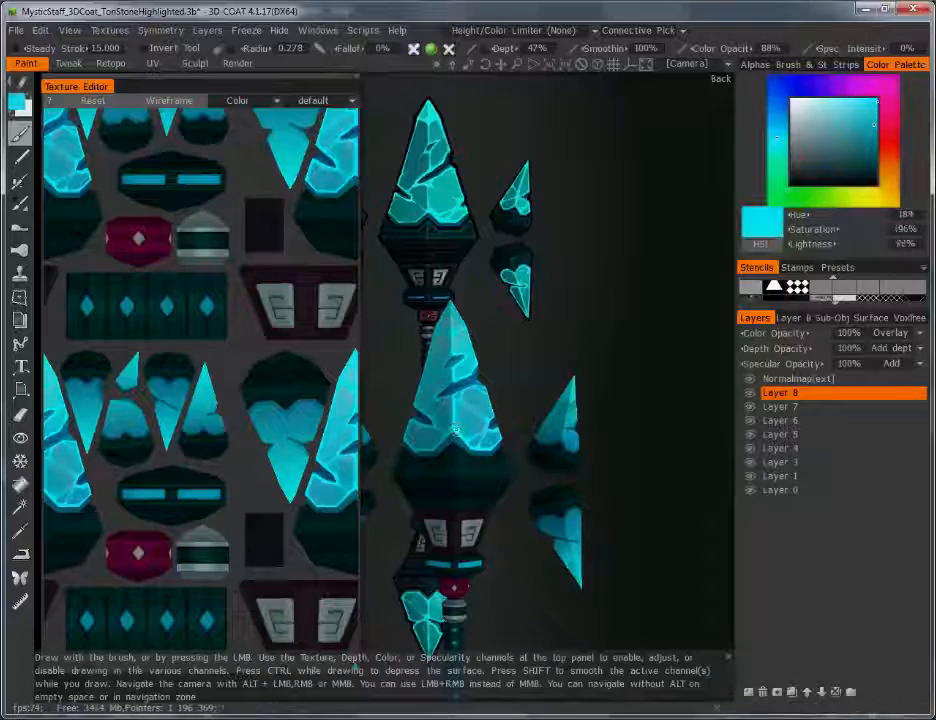
left_click(20, 101)
left_click(276, 405)
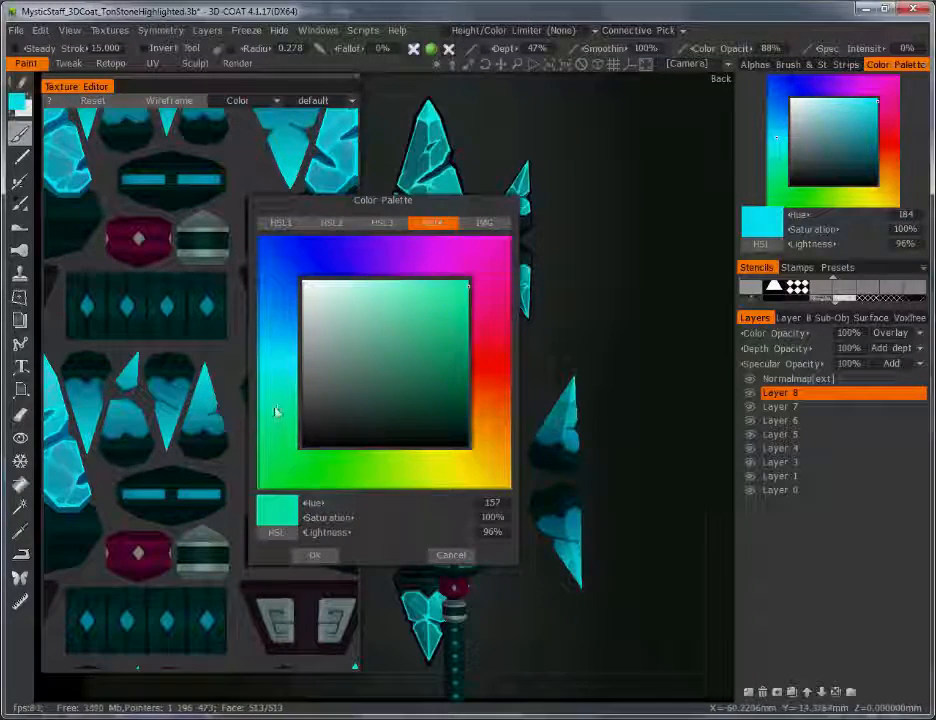
left_click(315, 555)
Step: Raise paint opacity to 96% and brush a green-cyan glow along the crystal's left edge
scroll(577, 384, "up", 5)
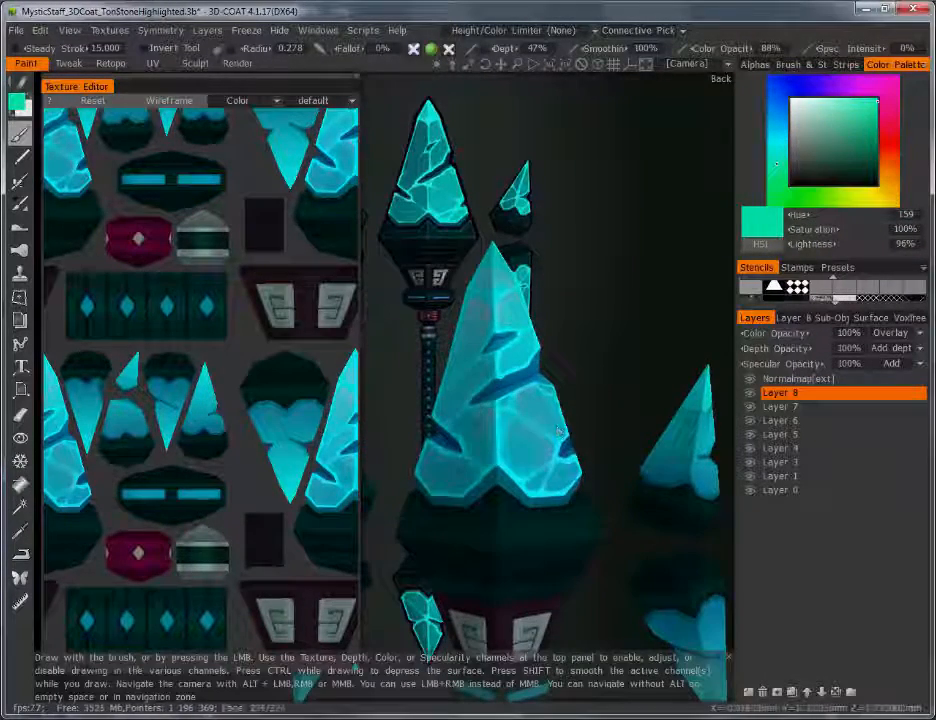
key("p")
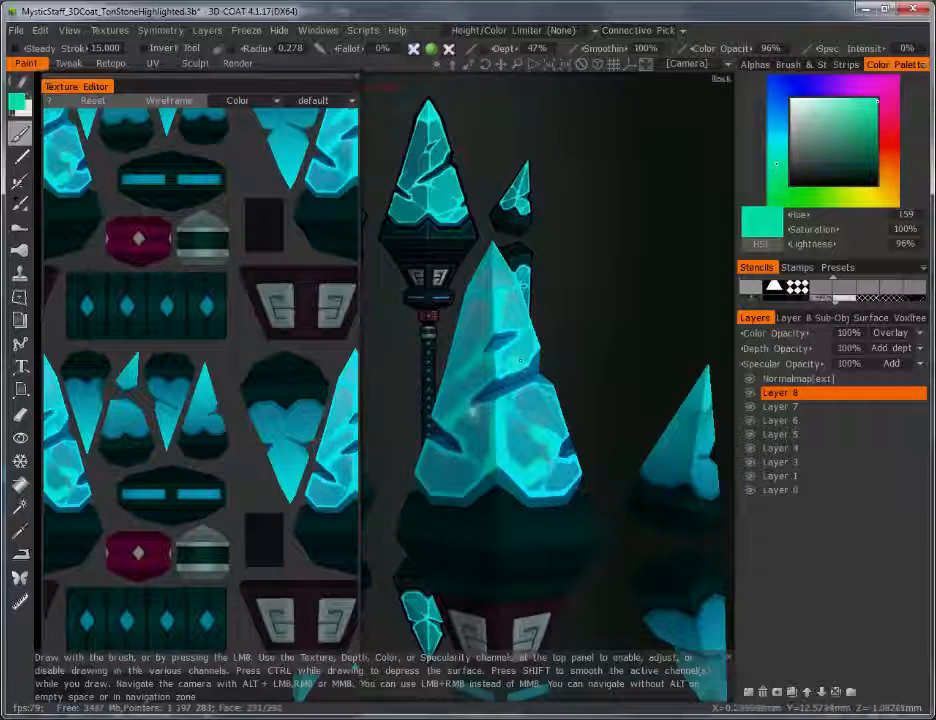
left_click_drag(424, 456, 420, 466)
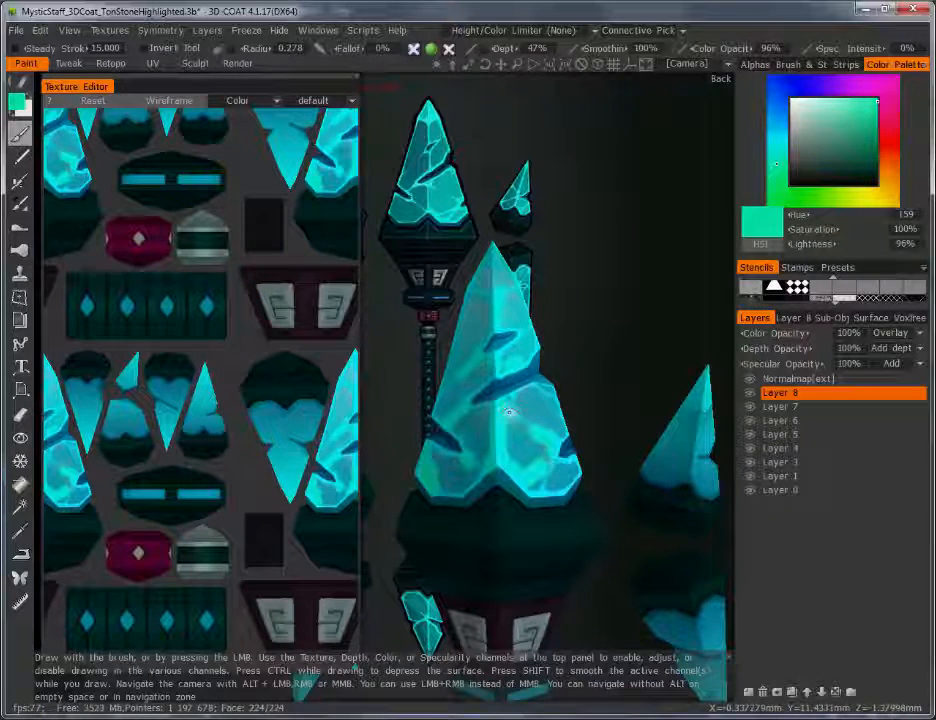
key("bracketleft")
key("bracketleft")
key("bracketleft")
key("bracketleft")
key("bracketleft")
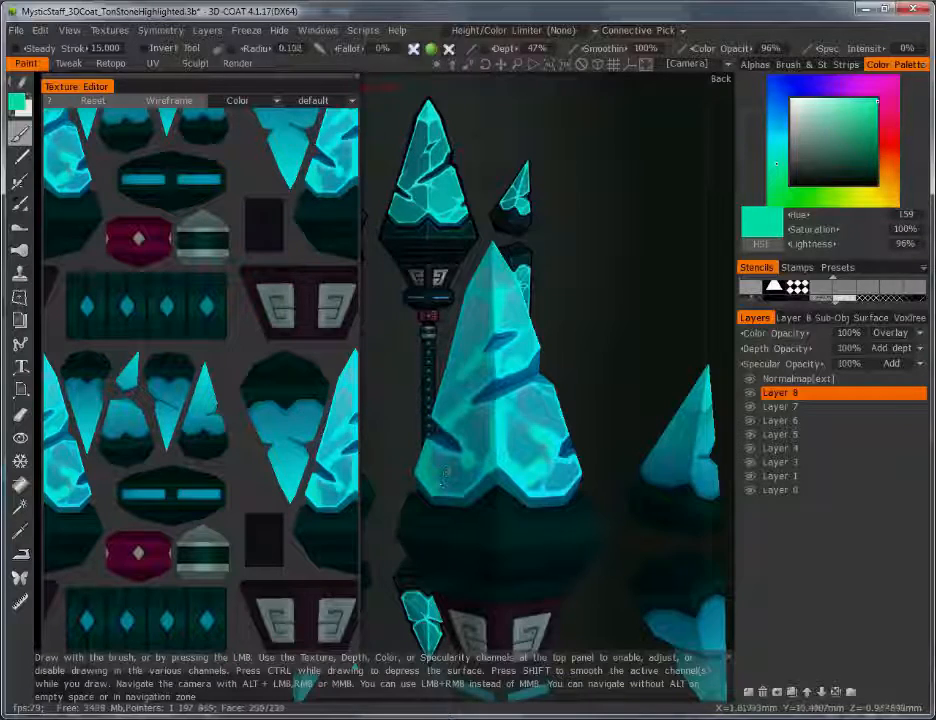
key("bracketright")
key("bracketright")
key("bracketright")
key("bracketright")
key("bracketright")
key("bracketright")
key("bracketright")
key("bracketright")
key("bracketright")
key("bracketright")
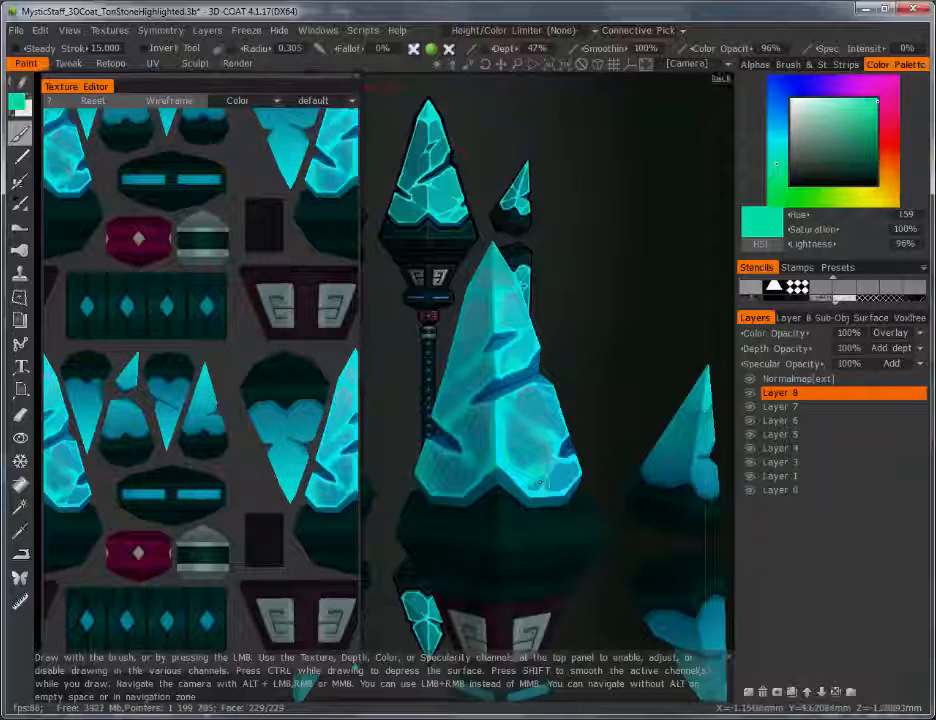
right_click_drag(572, 379, 589, 550)
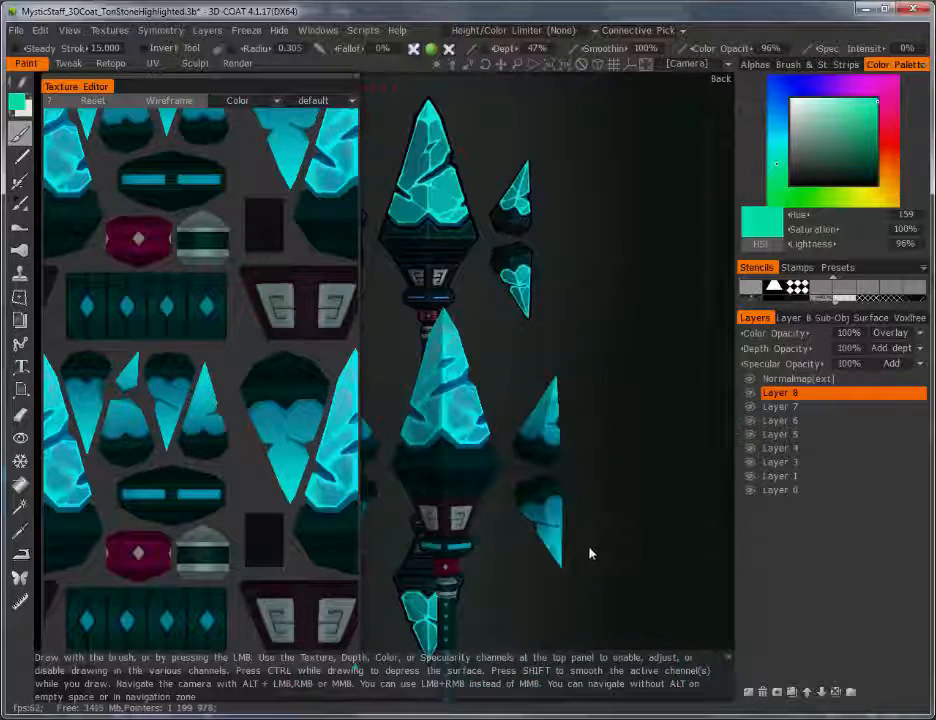
Step: Set Layer 8's colour opacity to 32% and save the project
left_click_drag(771, 332, 667, 338)
mouse_move(470, 412)
left_mouse_down("alt")
mouse_move(687, 443)
mouse_move(717, 547)
mouse_move(654, 507)
mouse_move(524, 493)
mouse_move(646, 481)
mouse_move(589, 416)
mouse_move(485, 424)
left_mouse_up("alt")
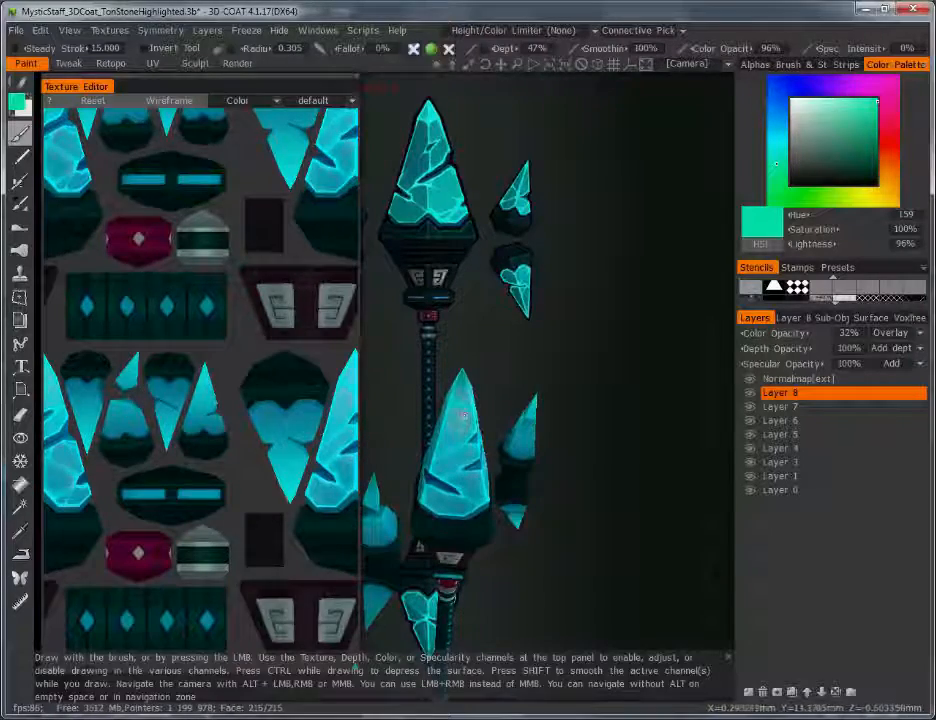
key("ctrl+s")
Step: Orbit to the staff's back and sample the crystals' cyan into the colour palette
left_click_drag(579, 497, 555, 548, "alt")
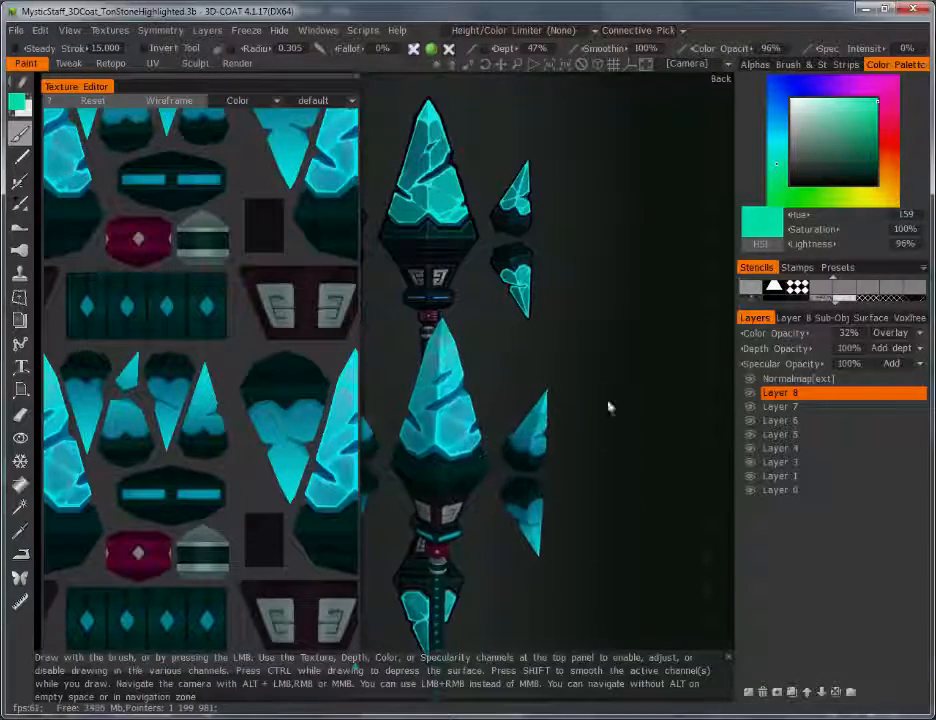
left_click_drag(445, 371, 571, 344, "alt")
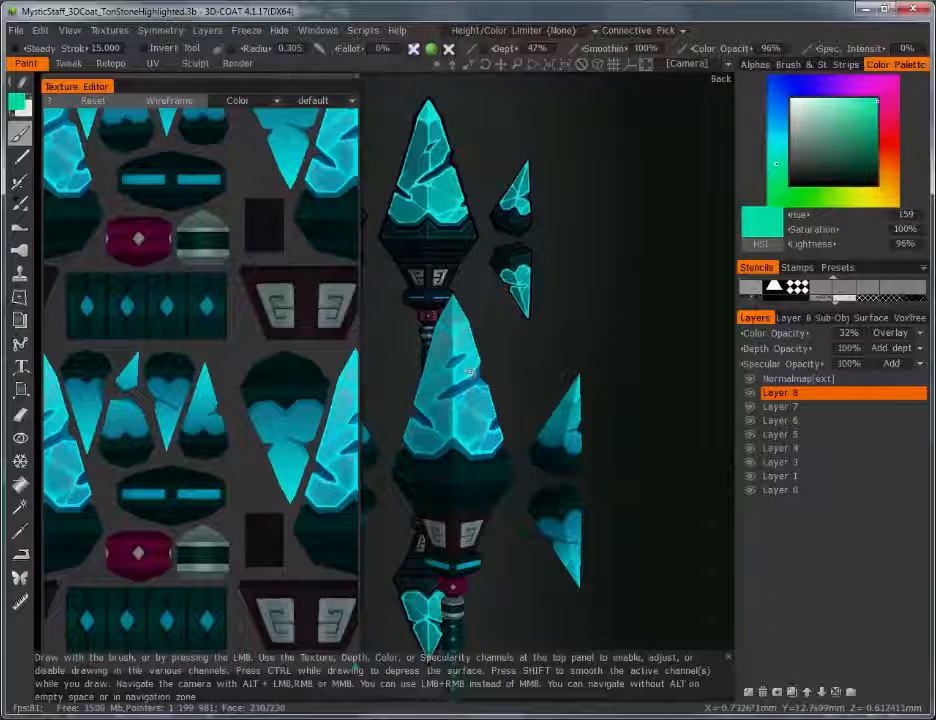
key("v")
left_click(20, 104)
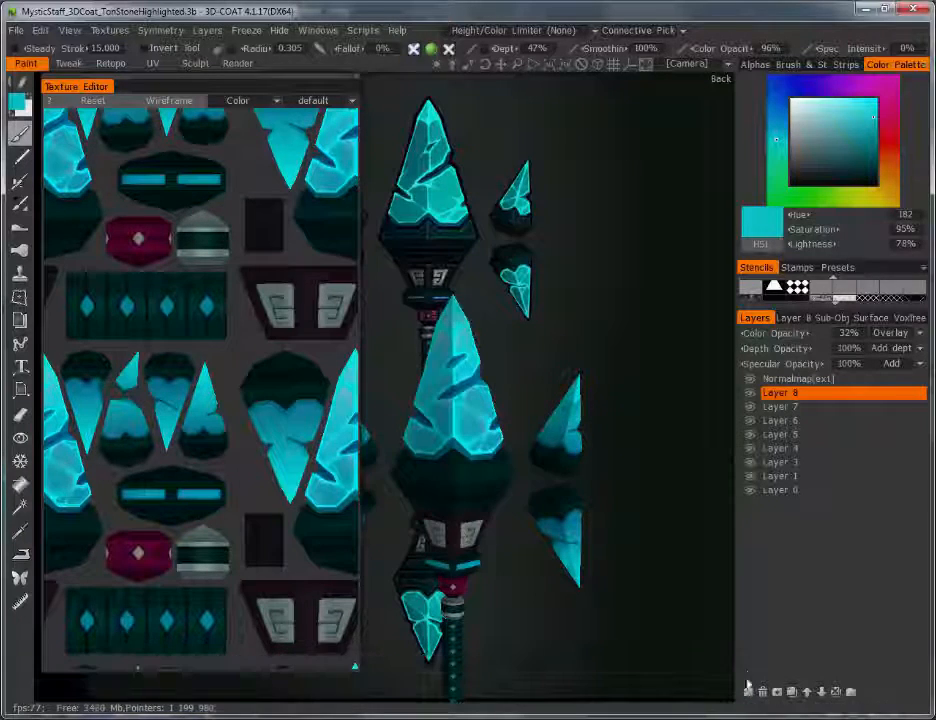
Step: Add Layer 9 blending as Color and set its colour opacity to 52%
left_click(906, 337)
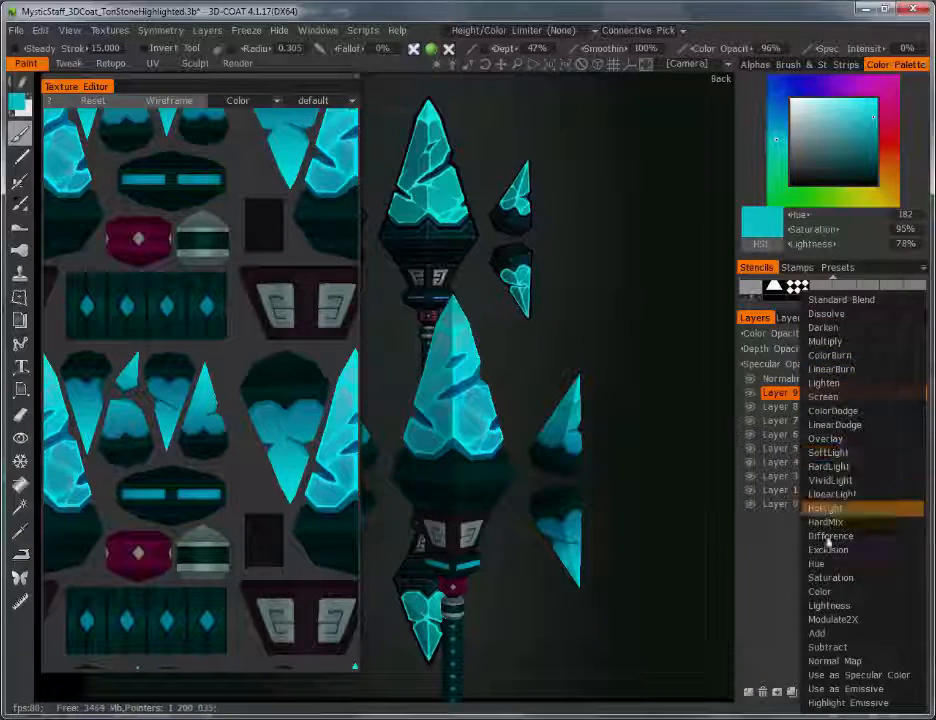
left_click(827, 593)
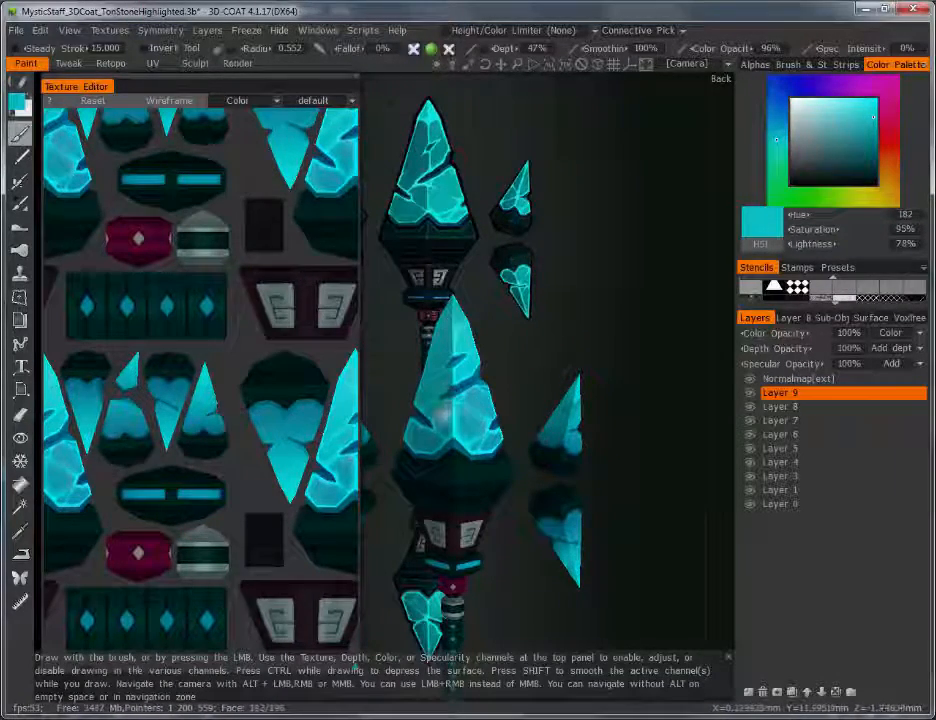
left_click_drag(437, 412, 477, 422, "alt")
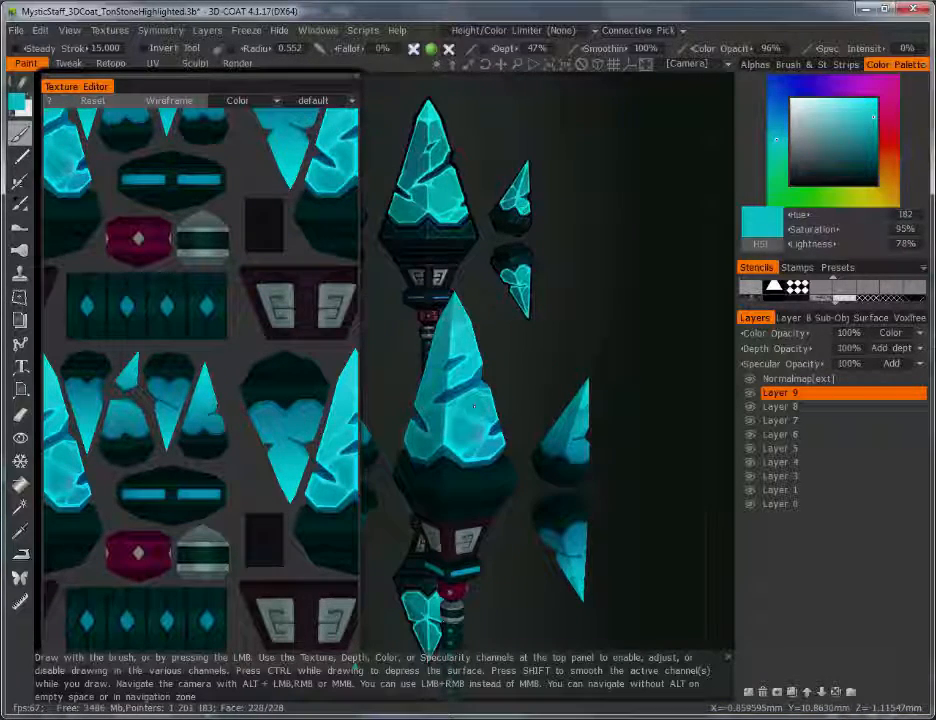
right_click_drag(477, 447, 458, 426, "alt")
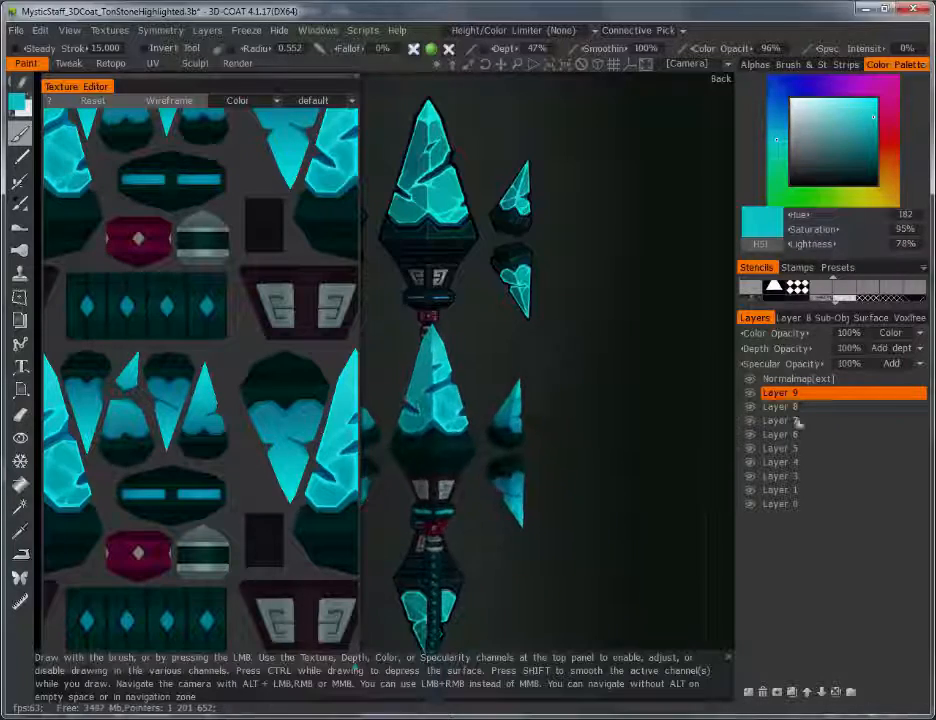
left_click_drag(785, 334, 646, 336)
right_click_drag(646, 336, 627, 634, "alt")
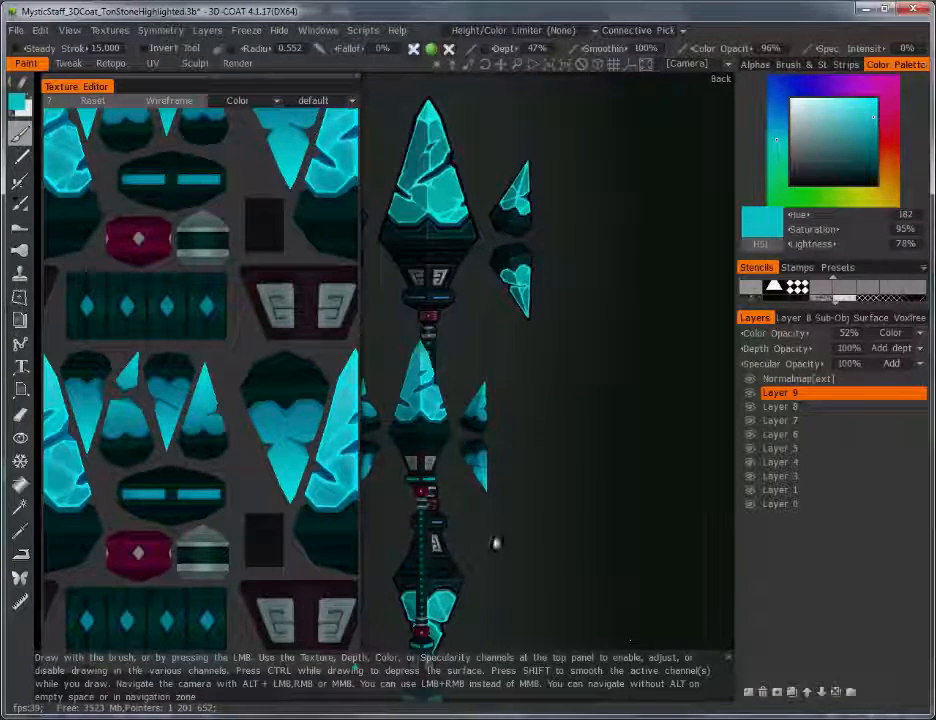
Step: Zoom back in on the lower crystal and add Layer 10 above Layer 9
right_click_drag(497, 543, 552, 348, "alt")
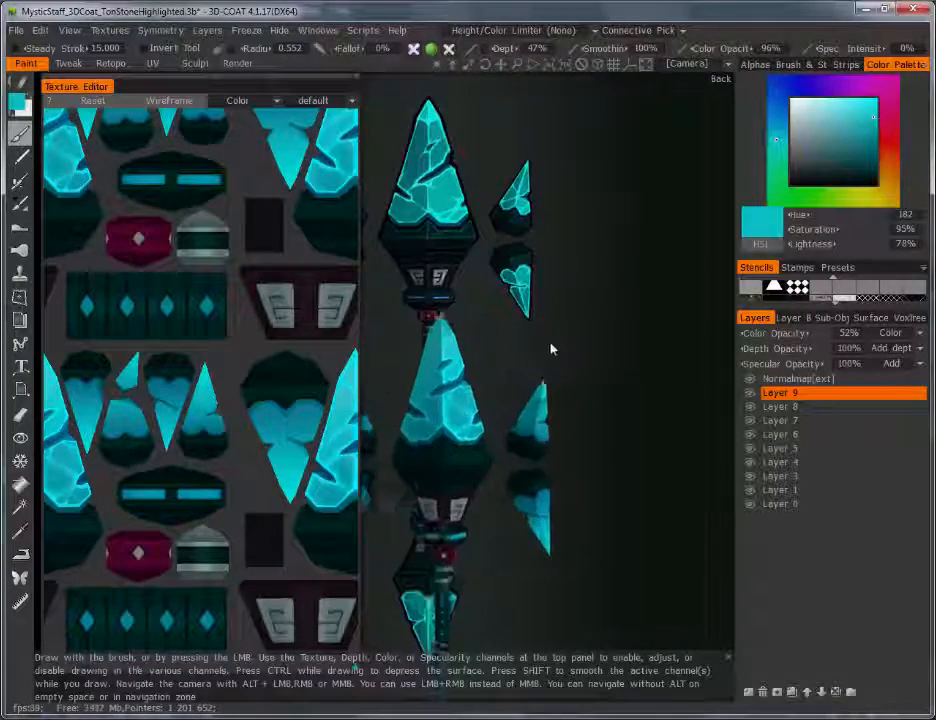
left_click(747, 692)
left_click(922, 335)
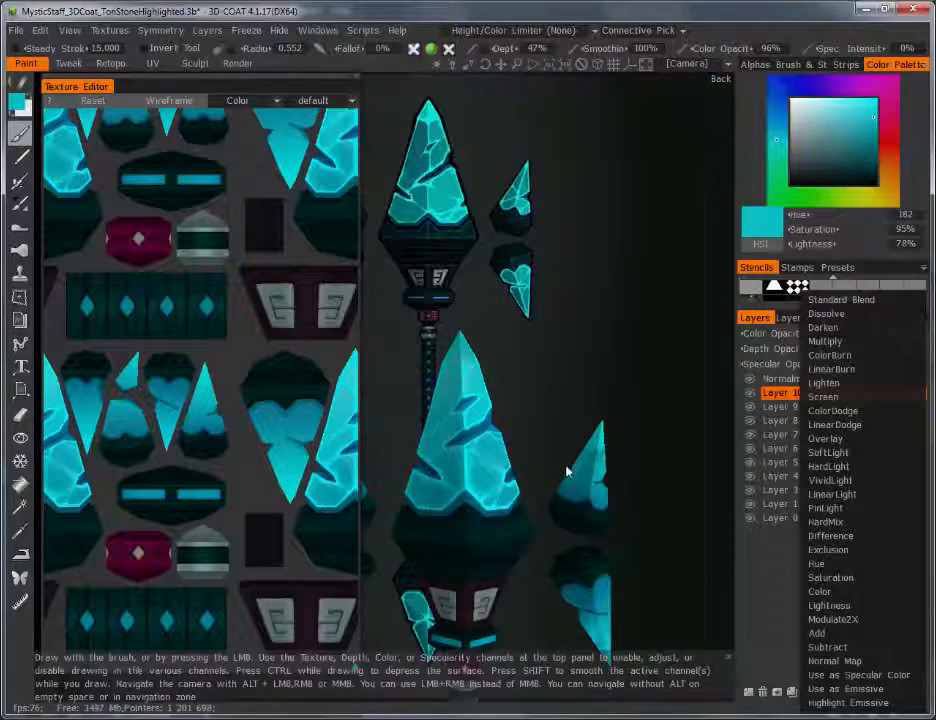
Step: Frame the lower crystal and set Layer 10 to Overlay blending
right_click_drag(565, 468, 541, 364, "alt")
middle_click_drag(541, 364, 524, 325, "alt")
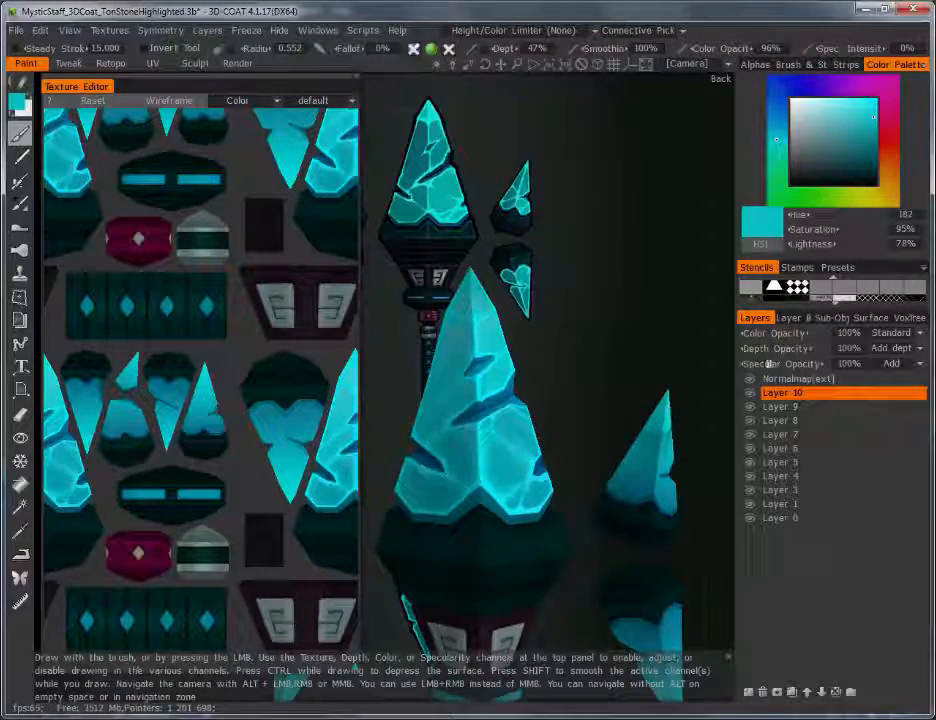
left_click(912, 333)
left_click(849, 439)
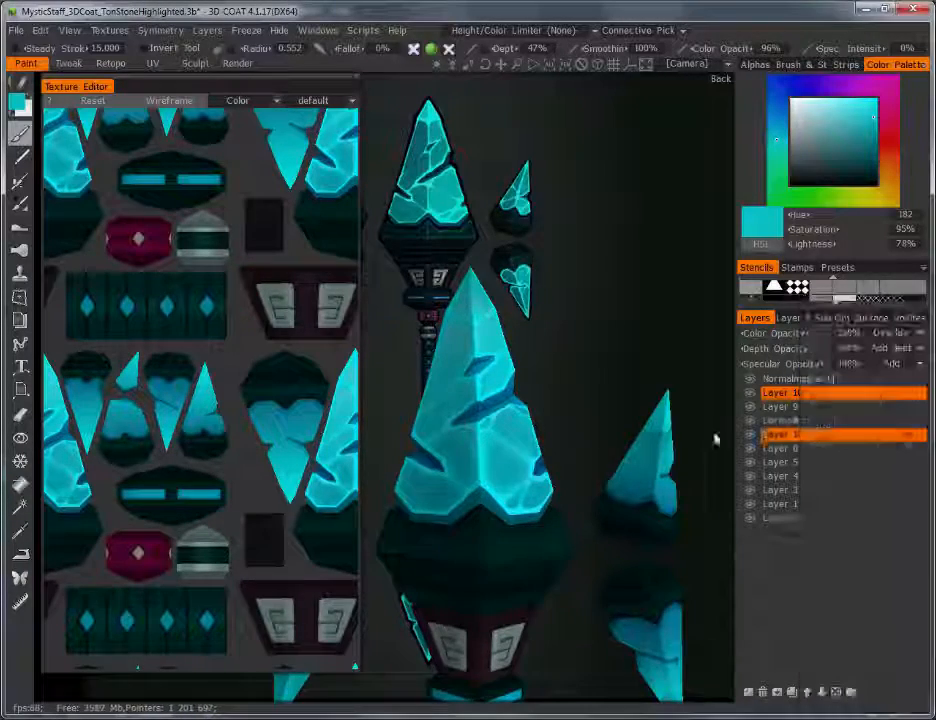
Step: Pick a dark deep blue paint colour and lower Layer 10's colour opacity to 67%
right_click_drag(636, 482, 615, 346, "alt")
middle_click_drag(615, 346, 593, 378, "alt")
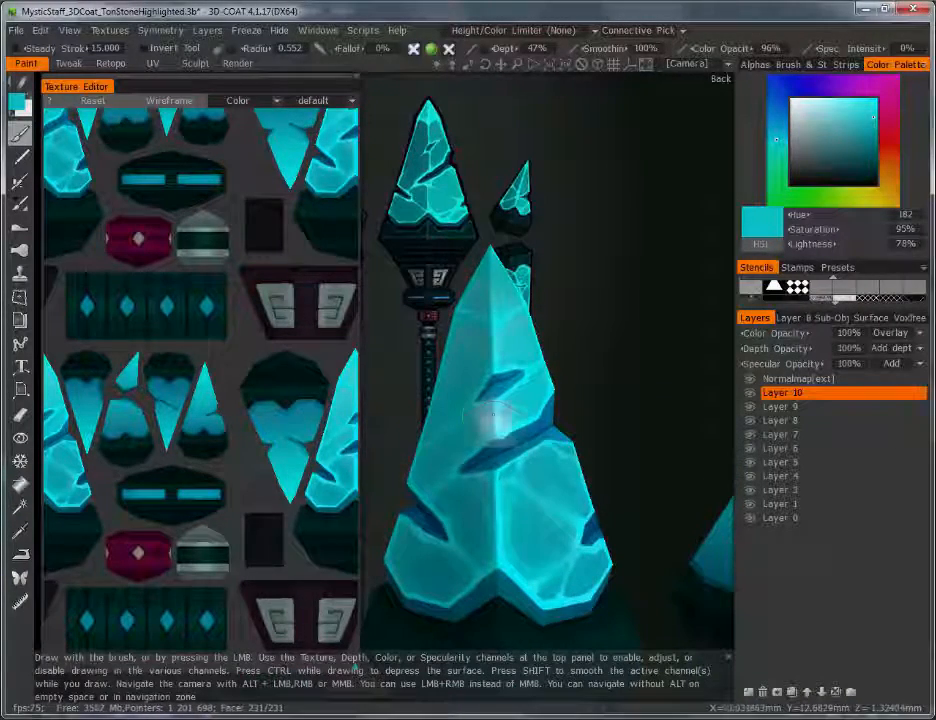
key("v")
left_click(17, 112)
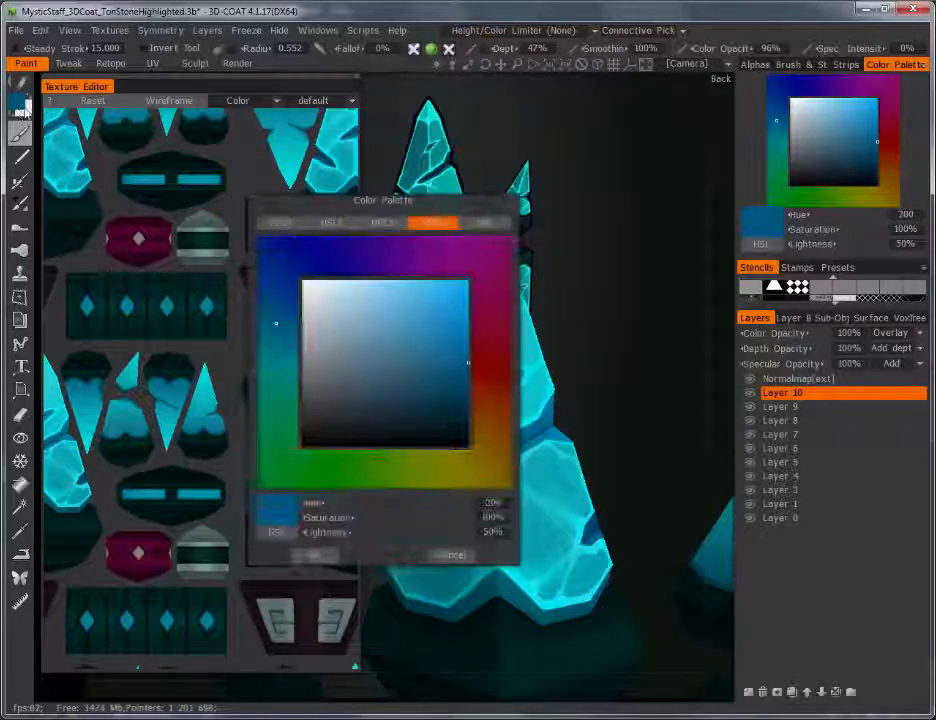
left_click(447, 395)
left_click(314, 554)
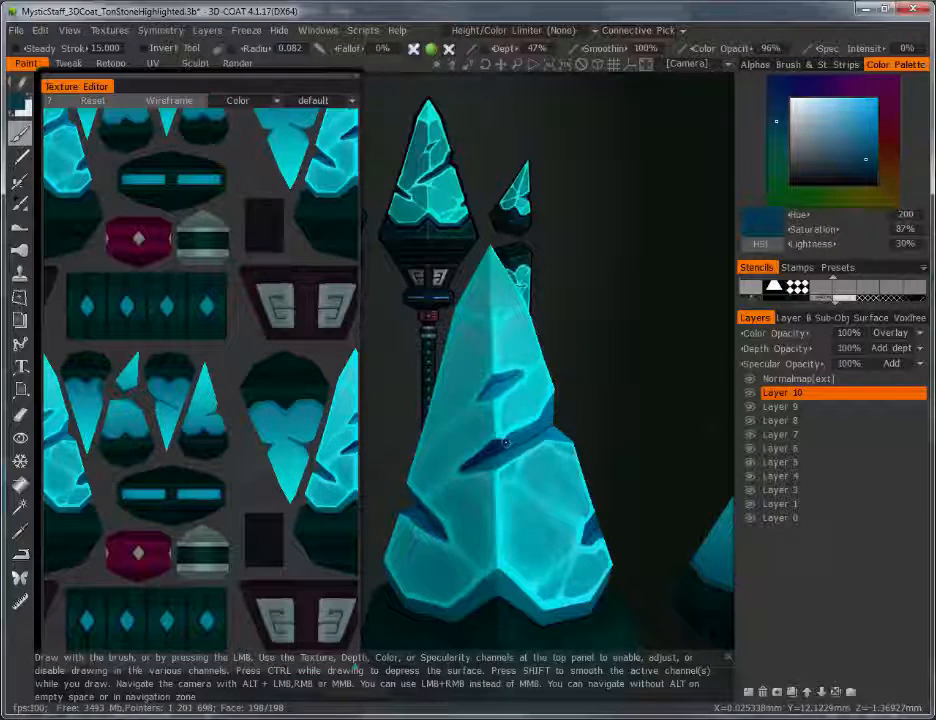
left_click_drag(505, 442, 510, 416, "alt")
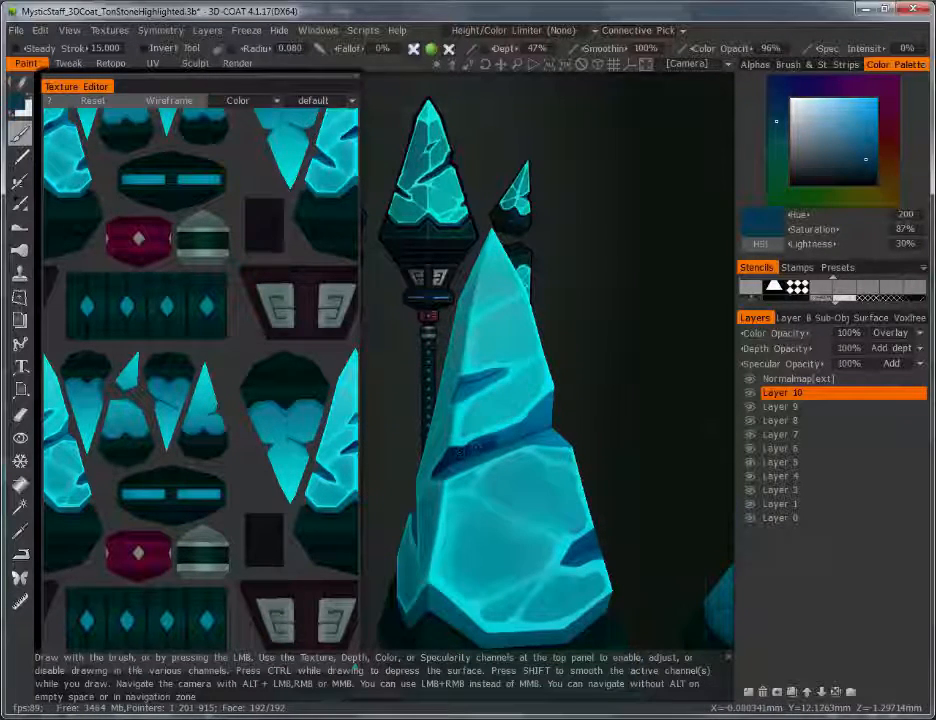
left_click_drag(773, 335, 725, 336)
Step: Inspect the crystal from several angles, then add Layer 11 set to Overlay
left_click_drag(680, 354, 548, 370)
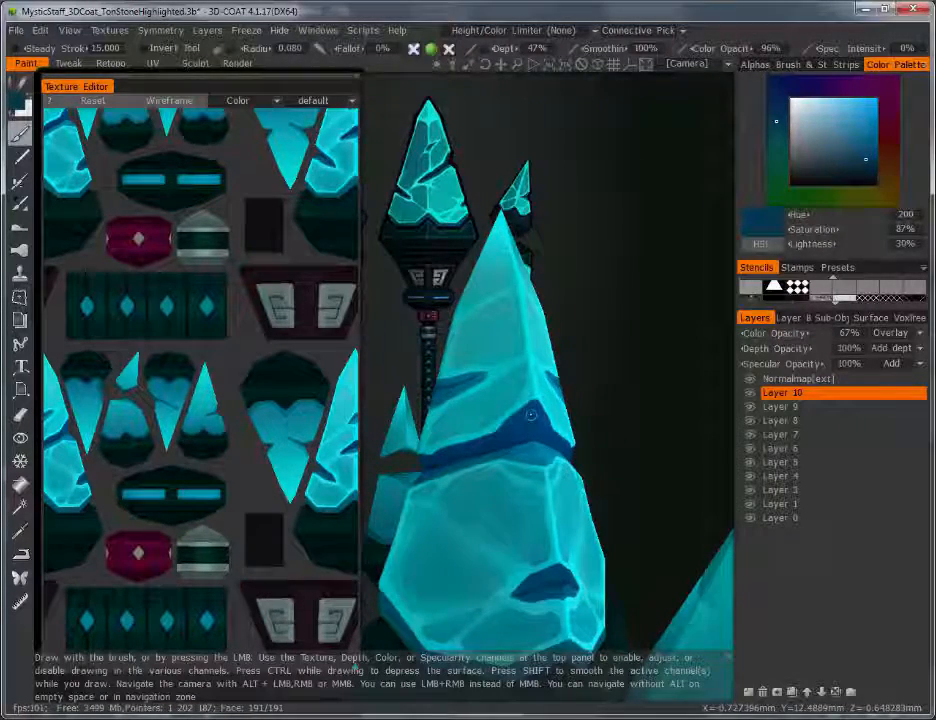
left_click_drag(612, 368, 688, 329)
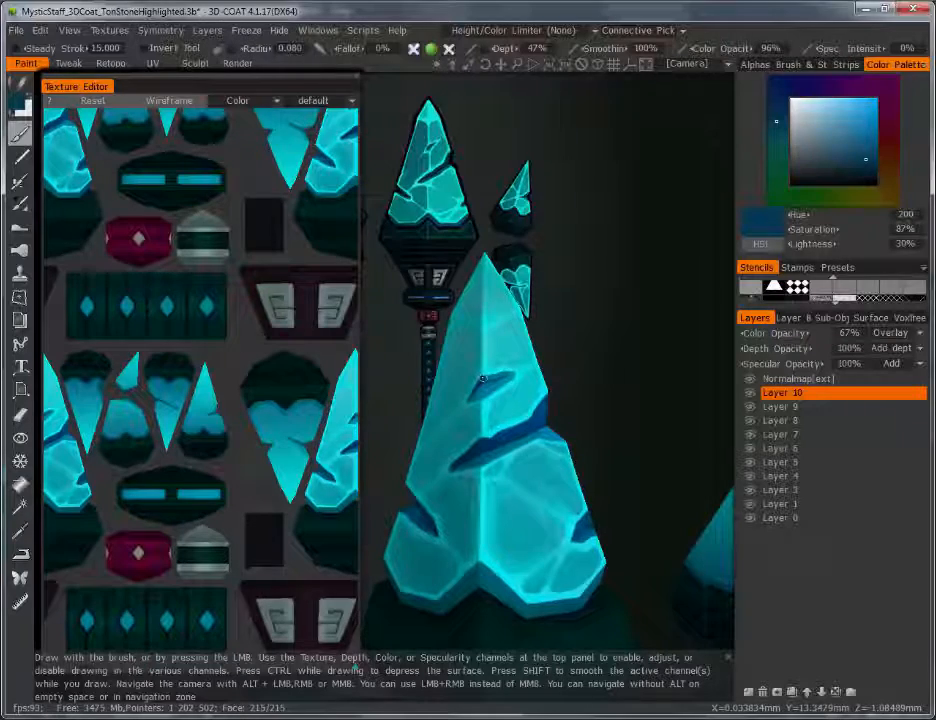
right_click_drag(492, 390, 506, 528)
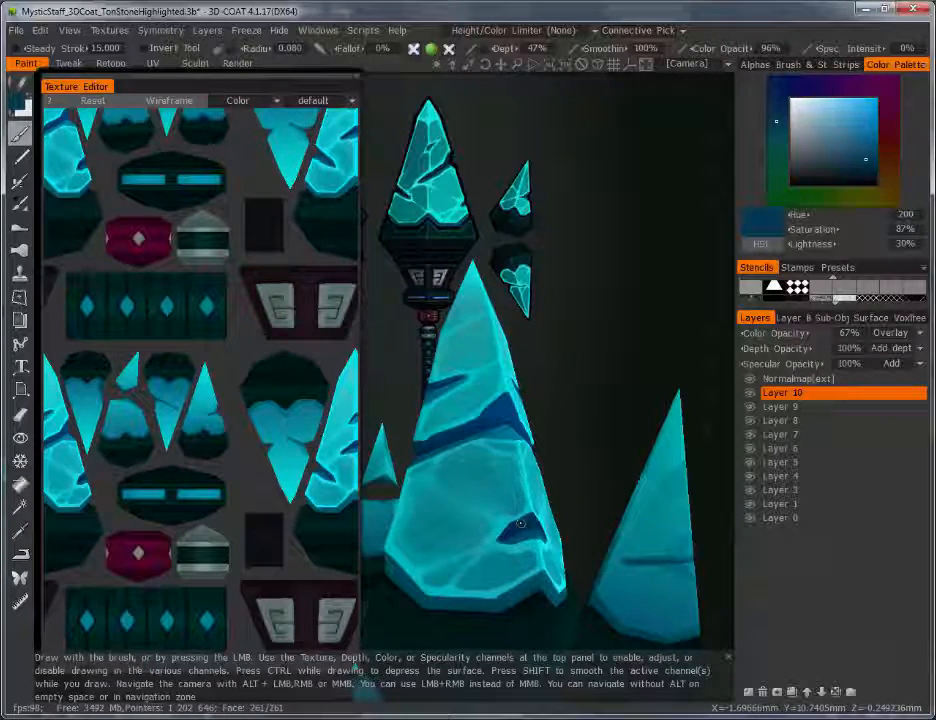
left_click_drag(581, 480, 470, 508, "alt")
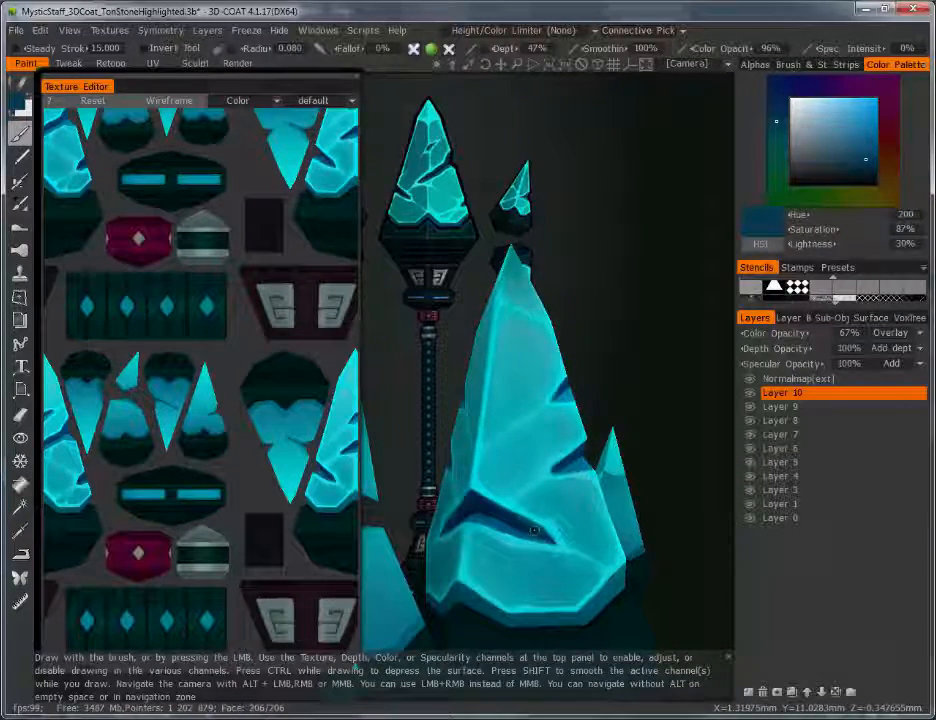
right_click_drag(622, 440, 592, 528, "alt")
left_click_drag(591, 529, 573, 553, "alt")
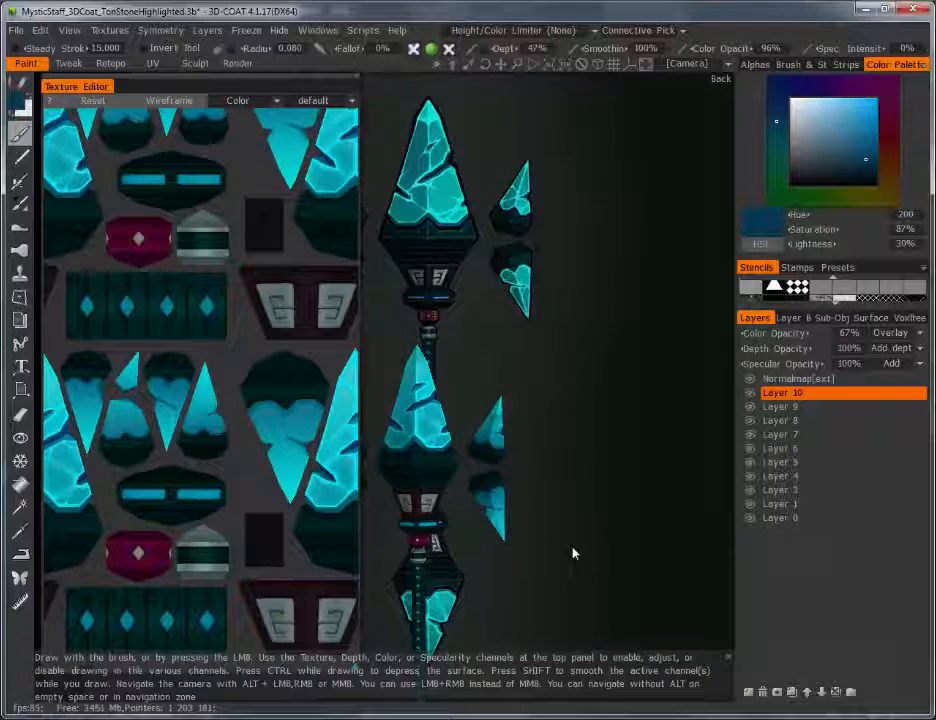
left_click_drag(530, 434, 612, 352, "alt")
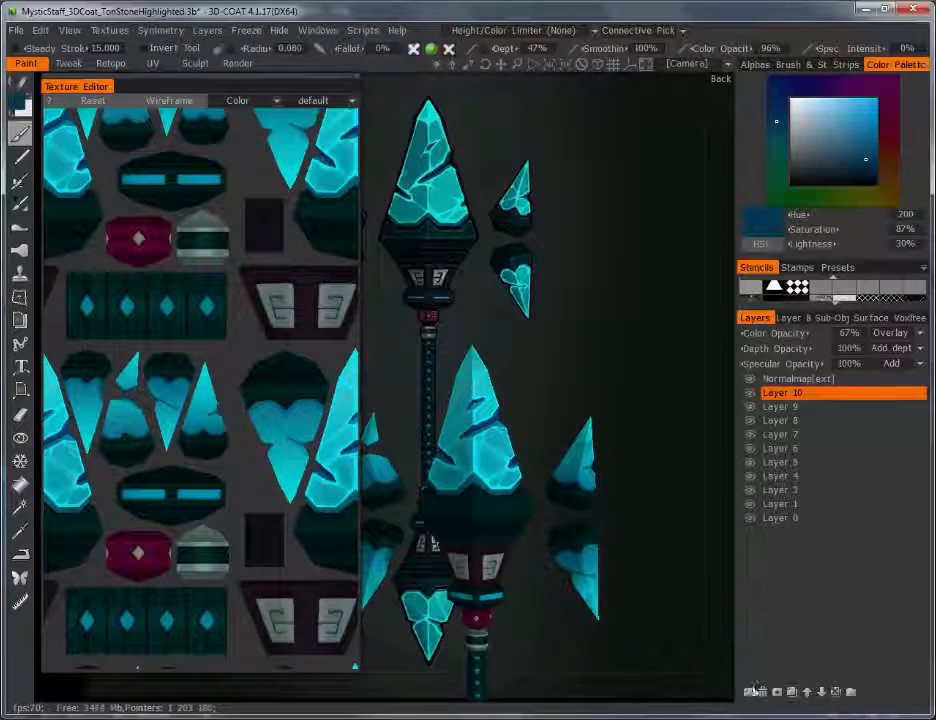
left_click(749, 692)
left_click(919, 335)
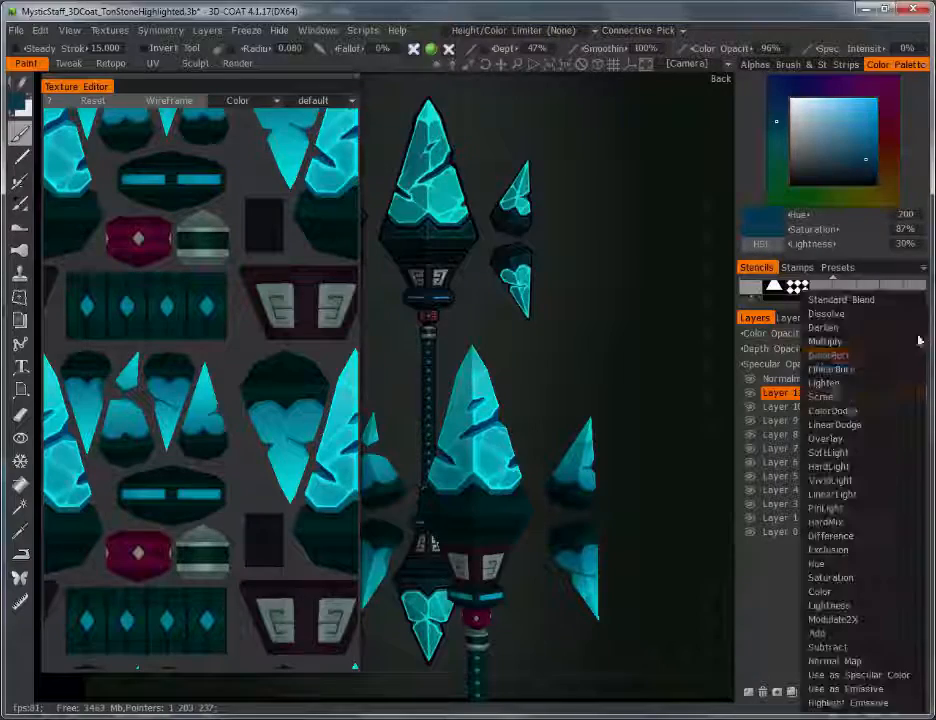
left_click(826, 438)
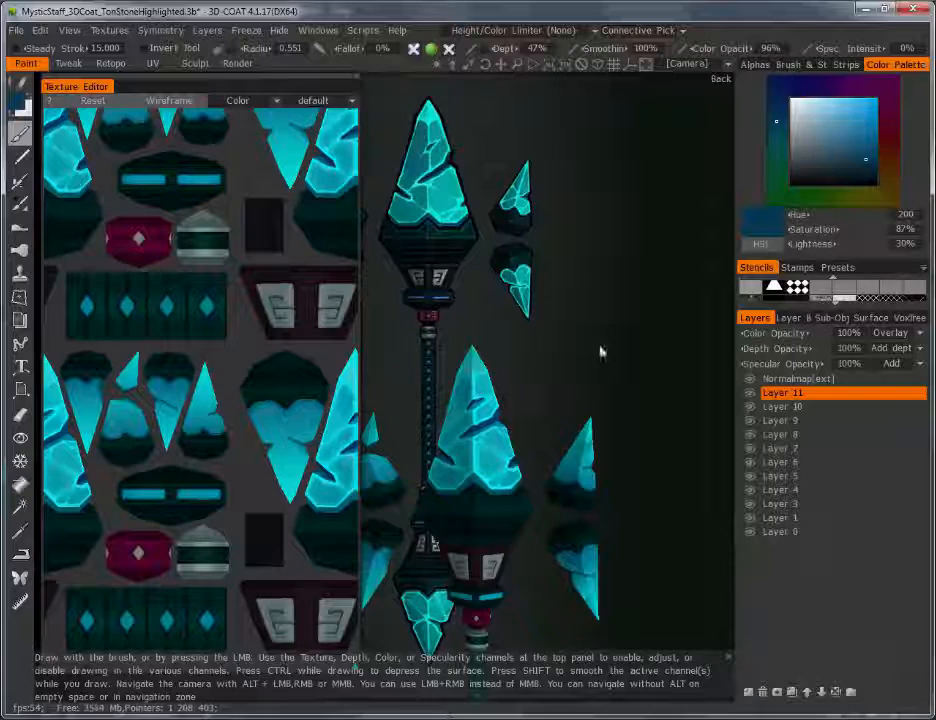
Step: Zoom in to inspect the silver emblem panels, then zoom back out to the whole staff
right_click_drag(602, 351, 612, 435)
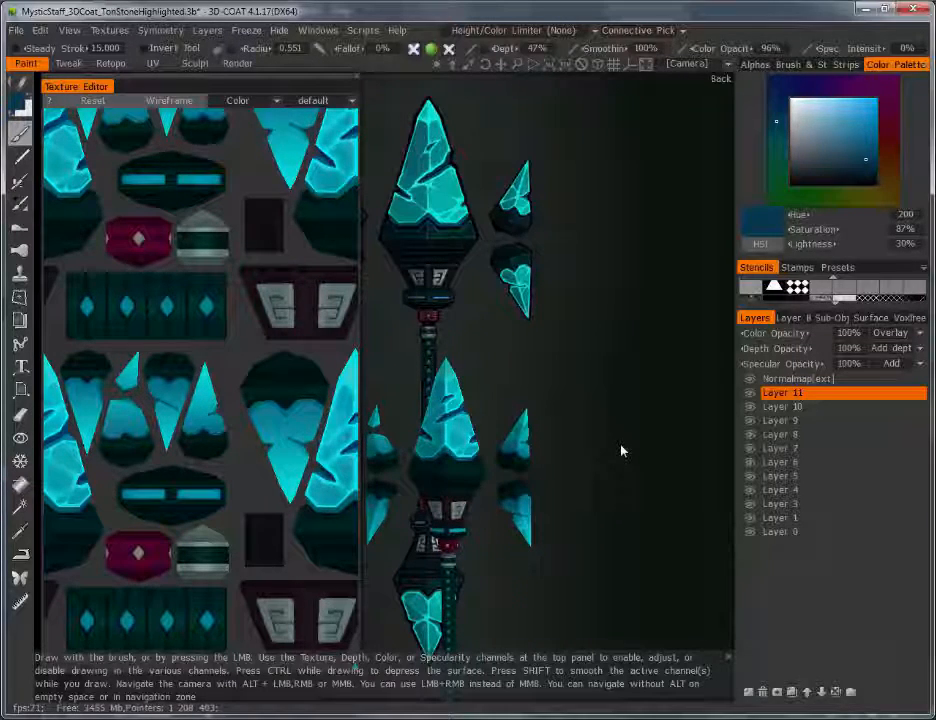
right_click_drag(608, 497, 600, 330)
middle_click_drag(604, 580, 594, 359)
right_click_drag(610, 455, 600, 370)
middle_click_drag(580, 435, 556, 481)
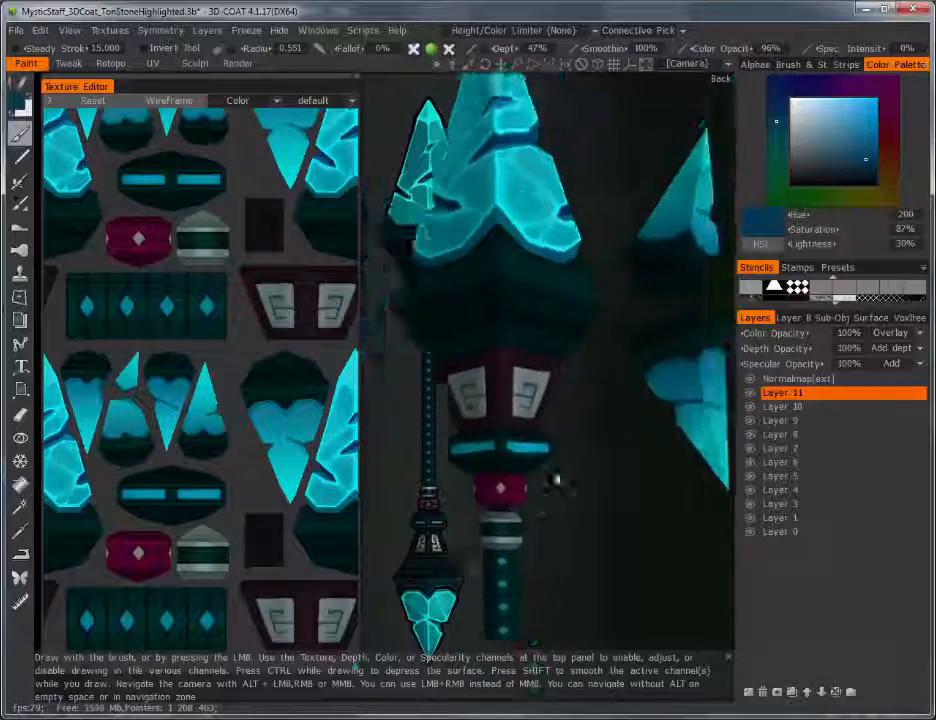
right_click_drag(556, 481, 560, 385)
middle_click_drag(570, 470, 537, 408)
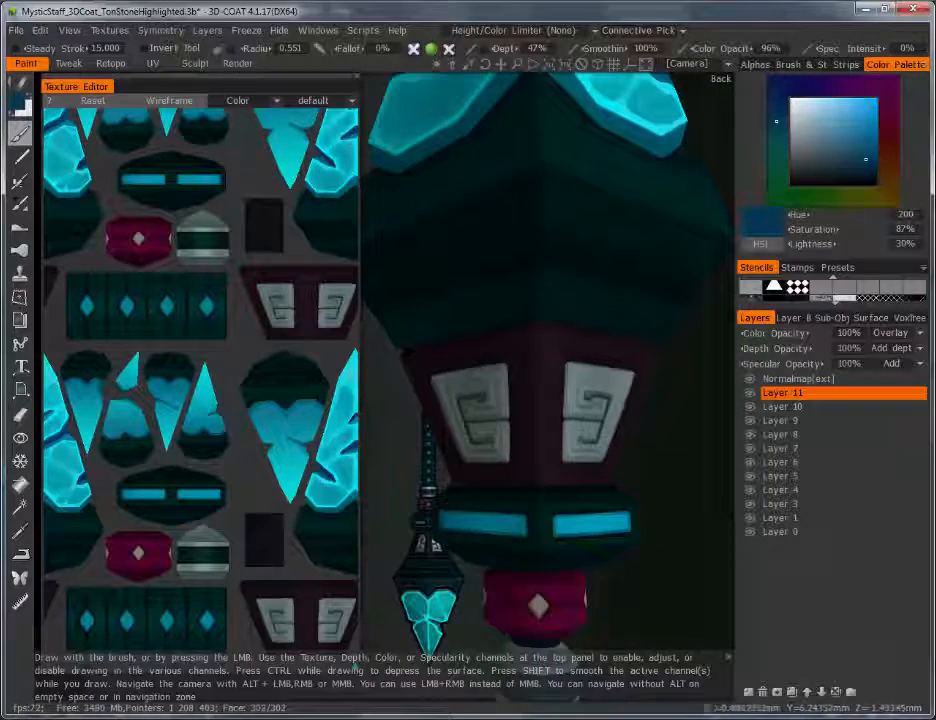
left_click_drag(566, 395, 490, 397, "alt")
right_click_drag(612, 374, 612, 468)
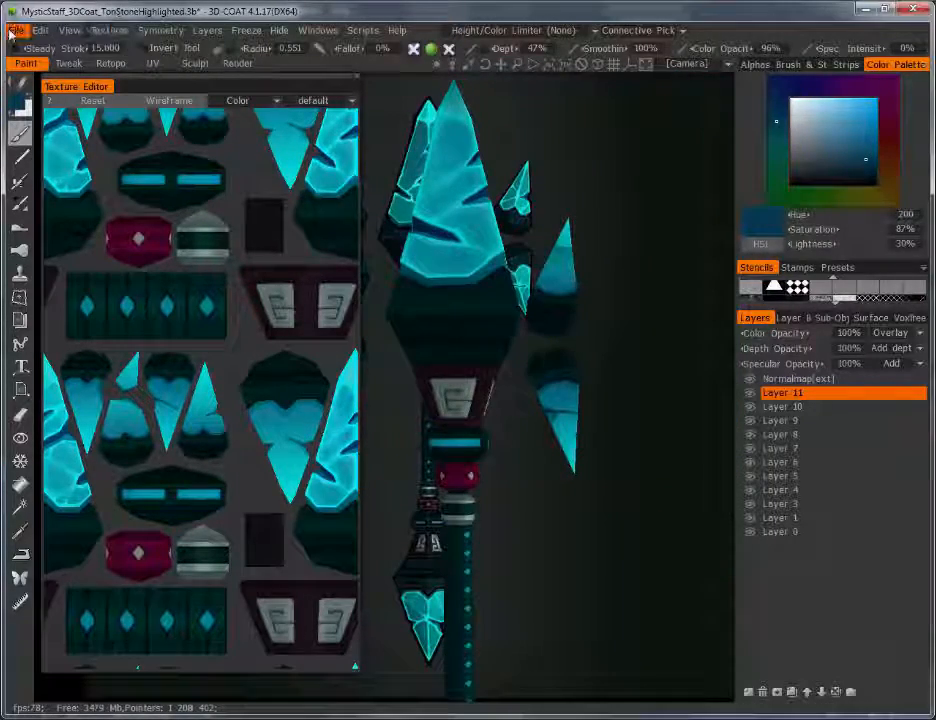
Step: Load MysticStaff_3DCoat_HighlightsDone.3b from the 3DCoat folder and zoom in on the staff
left_click(12, 31)
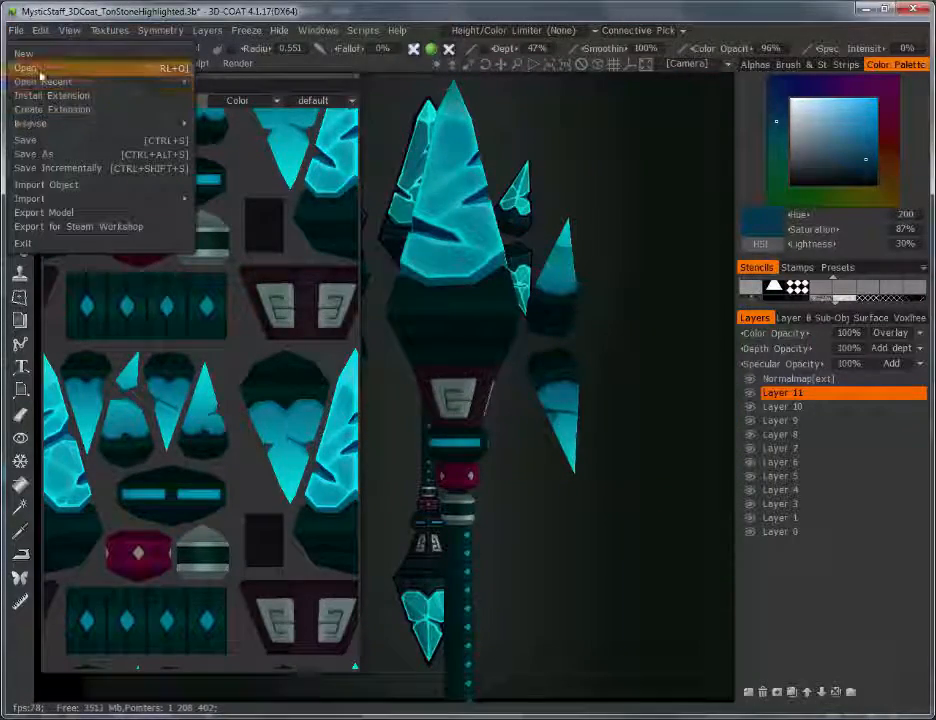
left_click(30, 64)
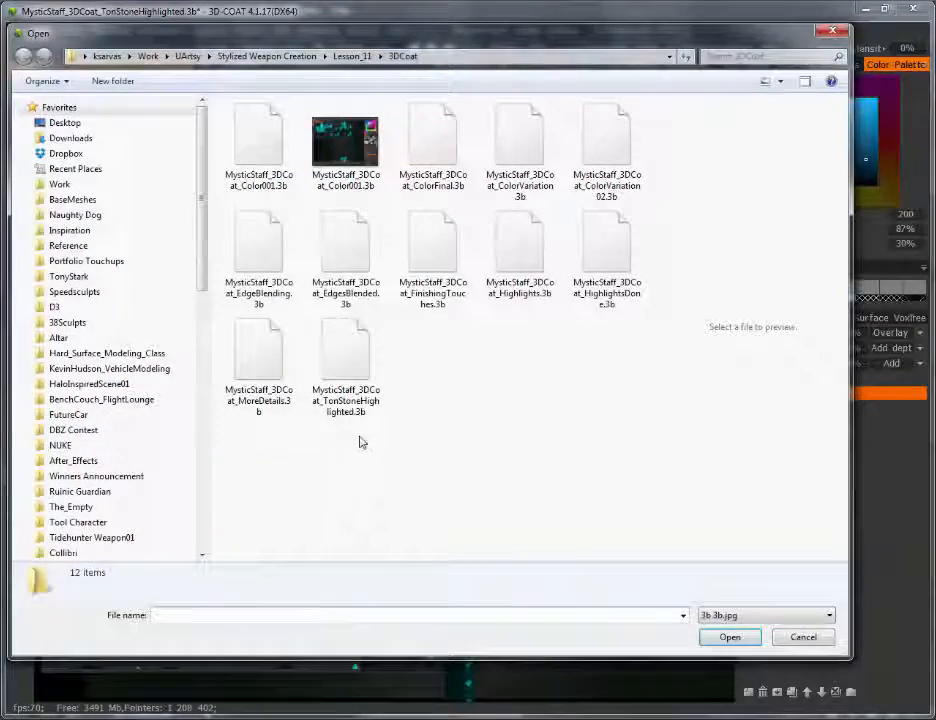
left_click(606, 245)
left_click(731, 637)
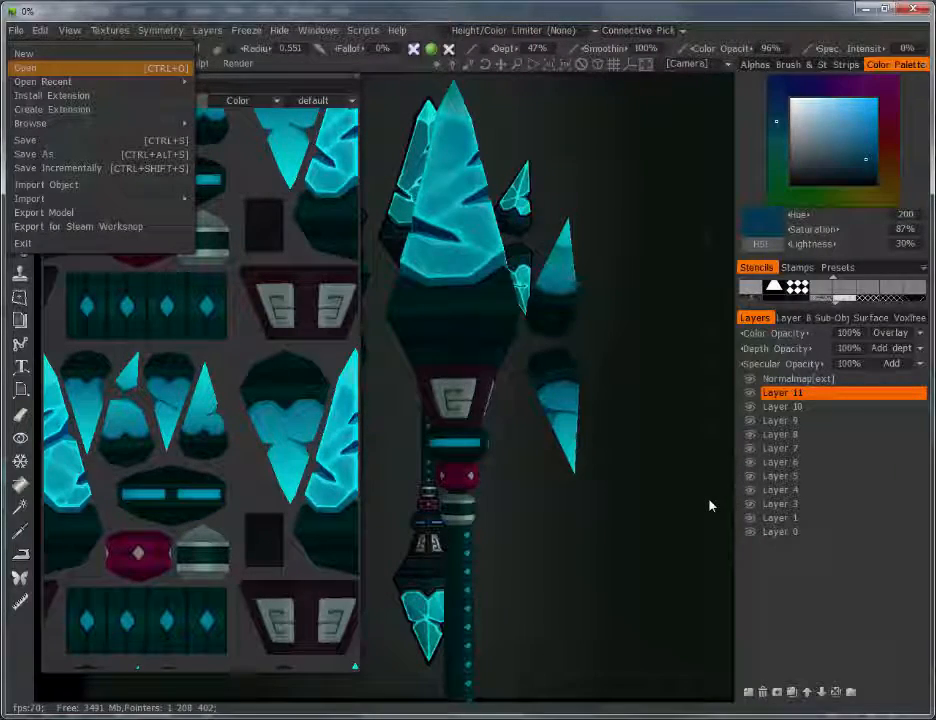
right_click_drag(712, 506, 600, 480, "alt")
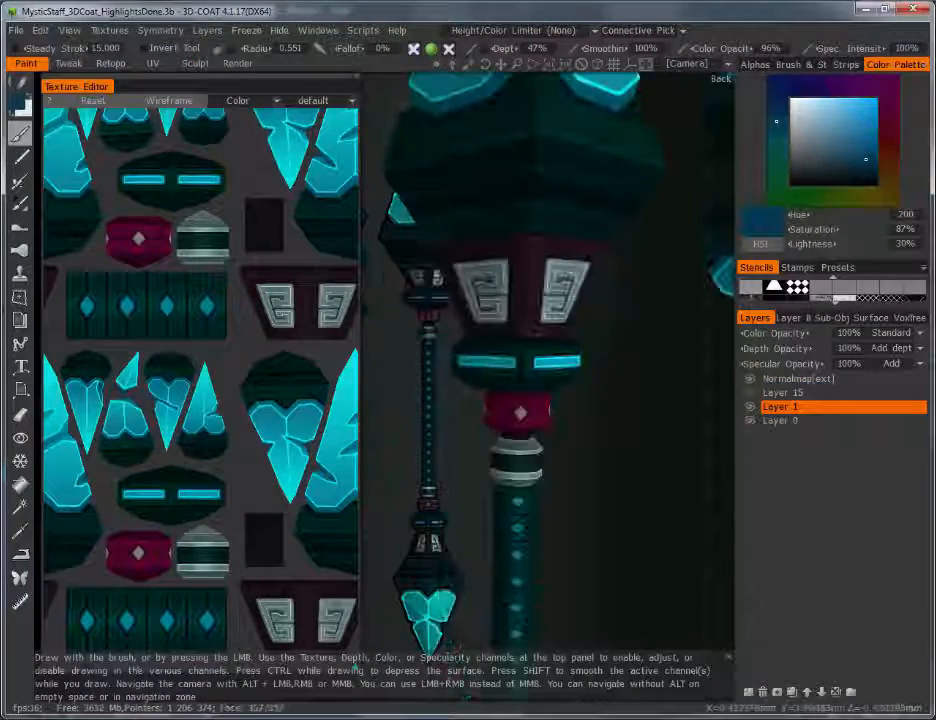
Step: Add a new Overlay layer and frame the silver G emblem
left_click_drag(460, 460, 549, 453, "alt")
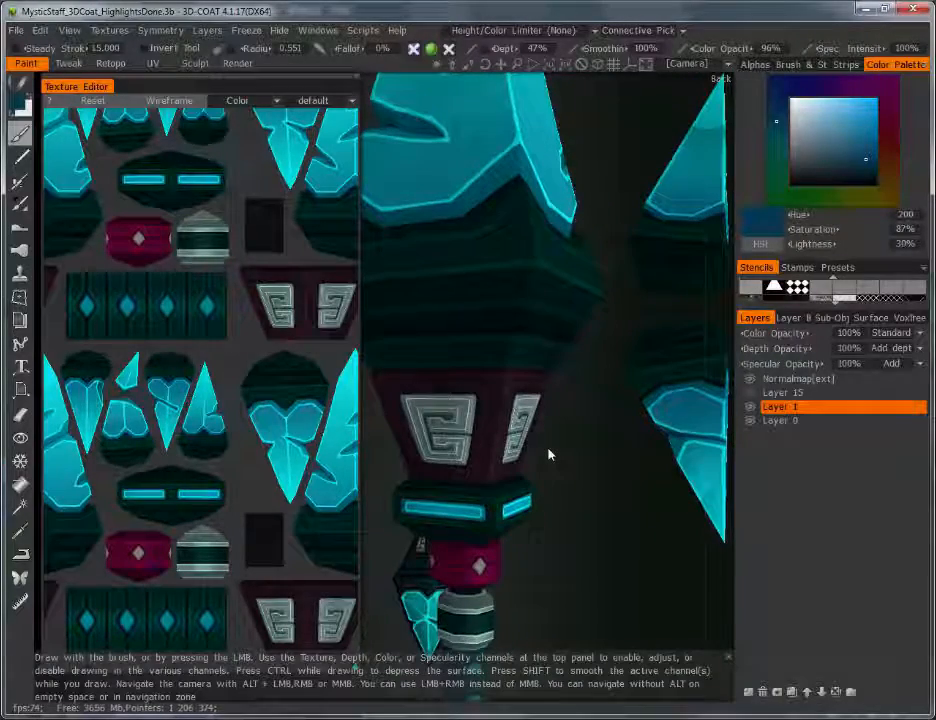
left_click(749, 691)
left_click(915, 333)
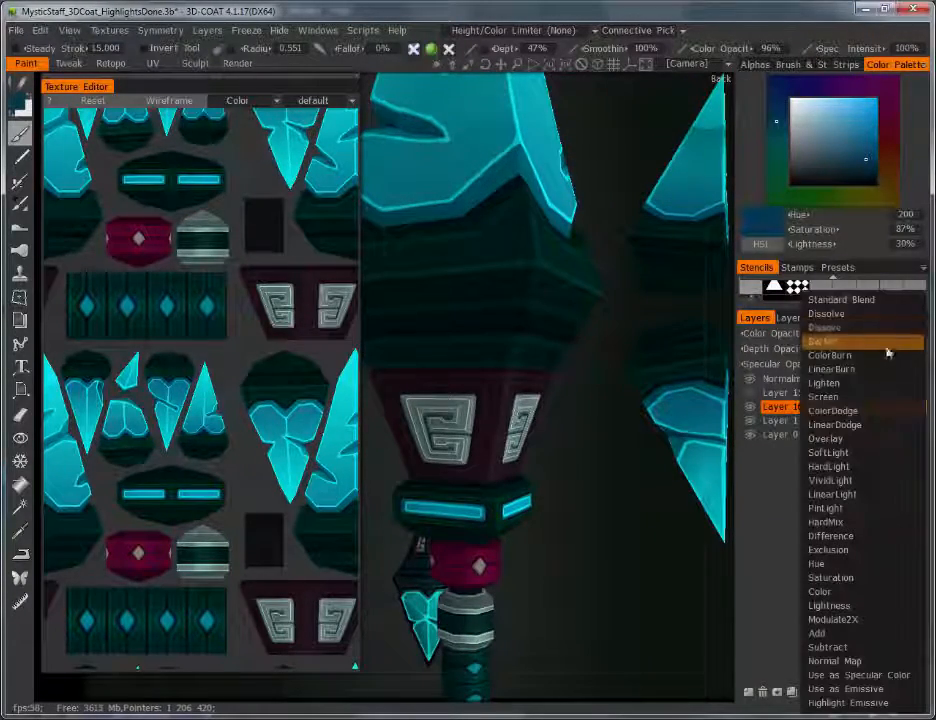
left_click(880, 438)
left_click_drag(583, 413, 589, 357, "alt")
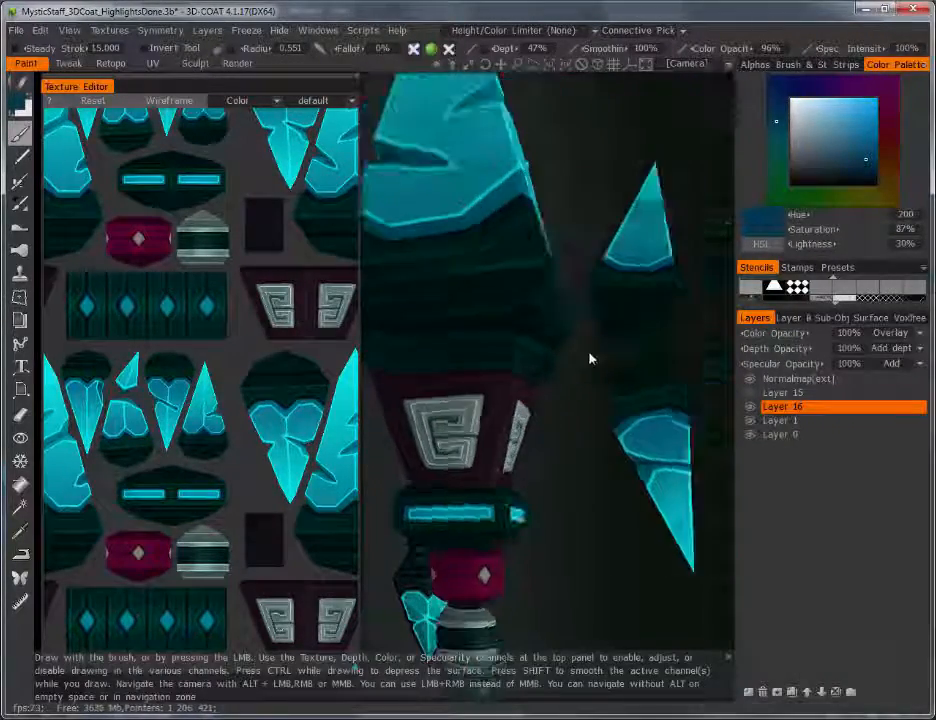
right_click_drag(589, 357, 535, 390, "alt")
left_click_drag(535, 390, 510, 410, "alt")
Step: Set the paint colour to a pale cyan of hue 188, 17% saturation, 87% lightness
key("v")
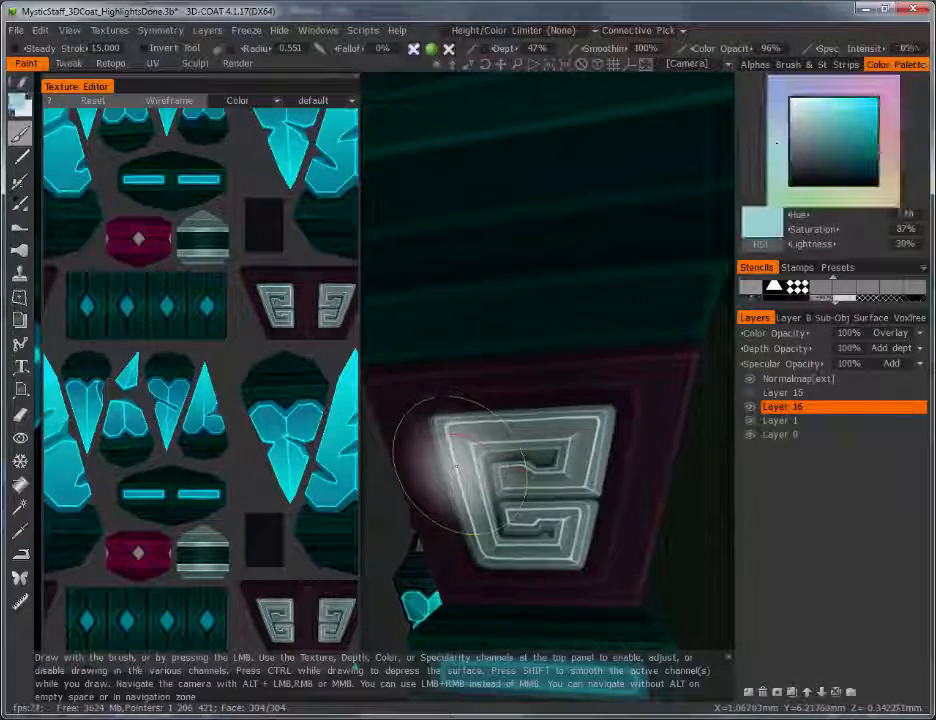
left_click(20, 106)
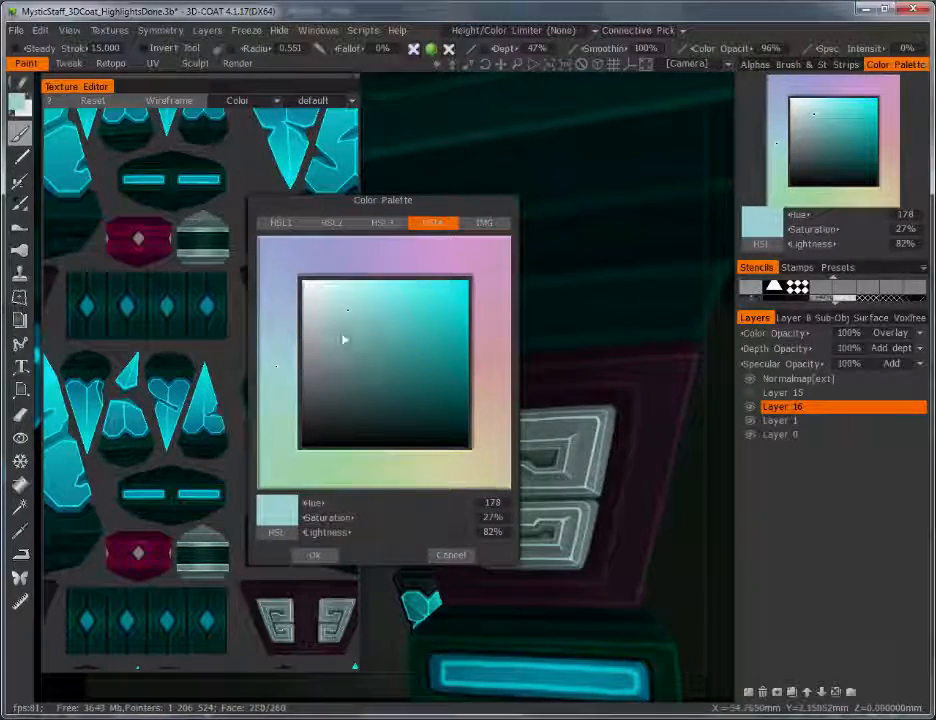
left_click_drag(345, 309, 333, 307)
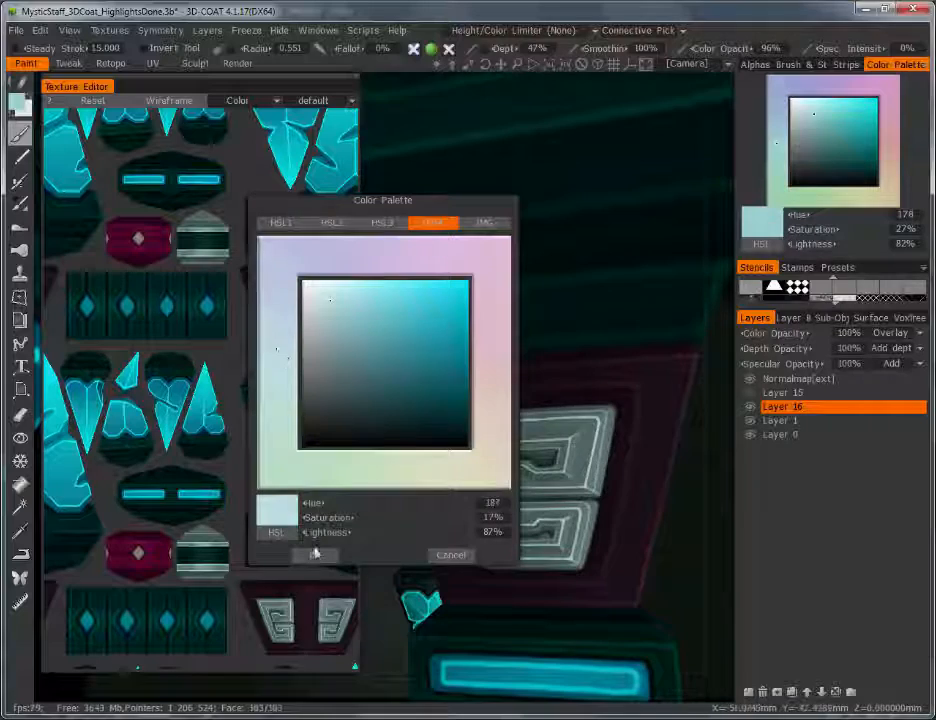
left_click(314, 555)
Step: With a small brush, paint highlights along the glyph's left, middle, right and lower bars
right_click_drag(484, 447, 452, 447)
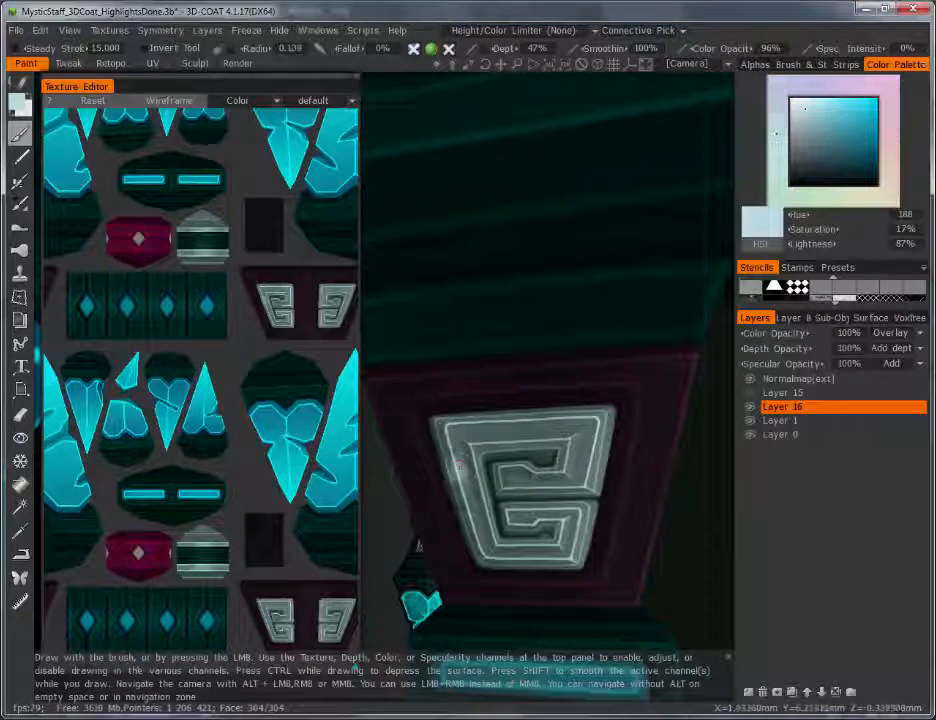
mouse_move(464, 482)
left_mouse_down()
mouse_move(474, 516)
mouse_move(484, 508)
mouse_move(448, 450)
left_mouse_up()
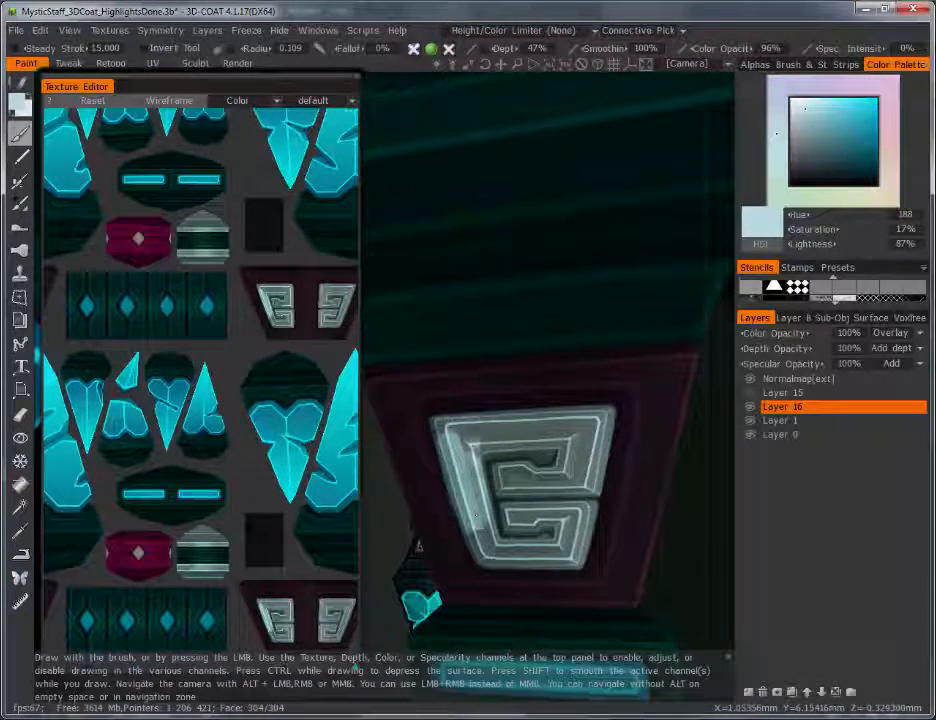
left_click_drag(476, 515, 488, 542)
mouse_move(500, 470)
left_mouse_down()
mouse_move(514, 486)
mouse_move(562, 487)
mouse_move(570, 478)
left_mouse_up()
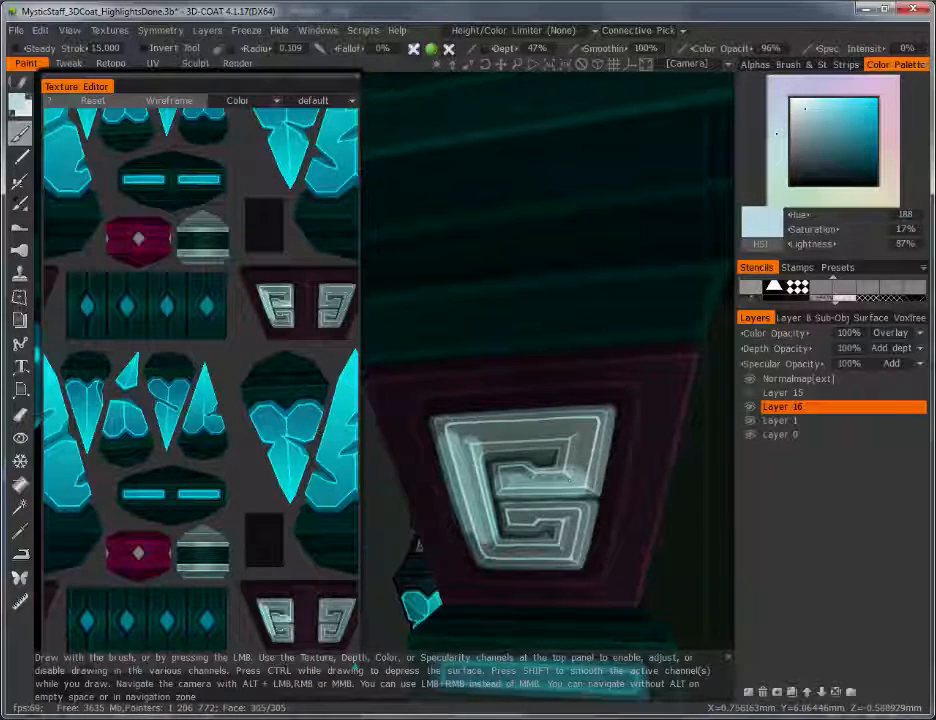
mouse_move(592, 438)
left_mouse_down()
mouse_move(572, 454)
mouse_move(590, 462)
mouse_move(595, 480)
left_mouse_up()
left_click_drag(510, 514, 588, 520)
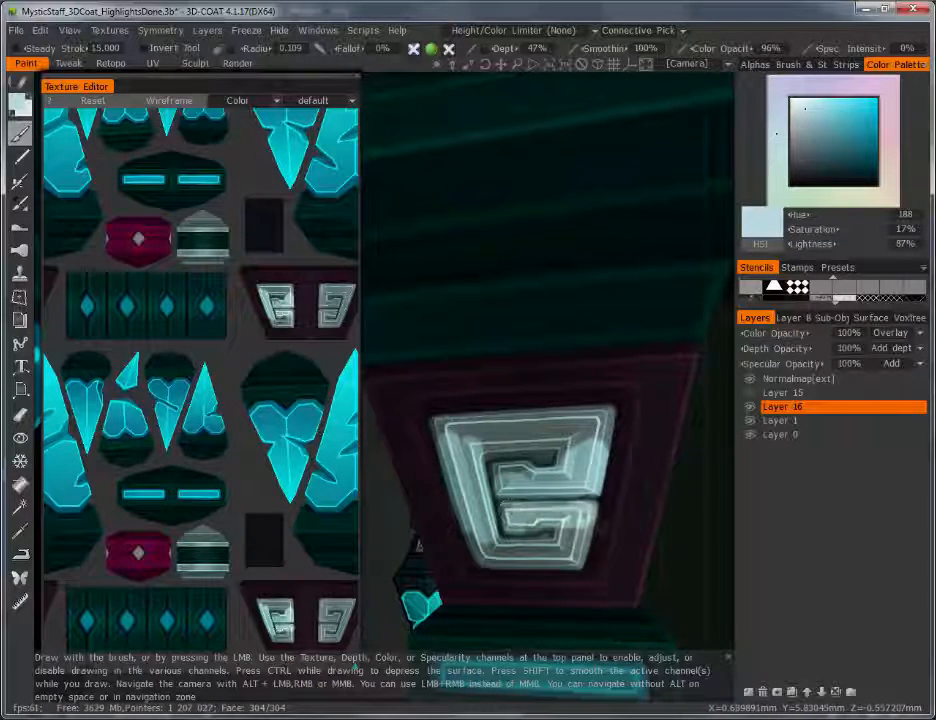
Step: Try broader highlight dabs on the glyph's lower left and upper right, then undo both
right_click_drag(579, 474, 605, 474)
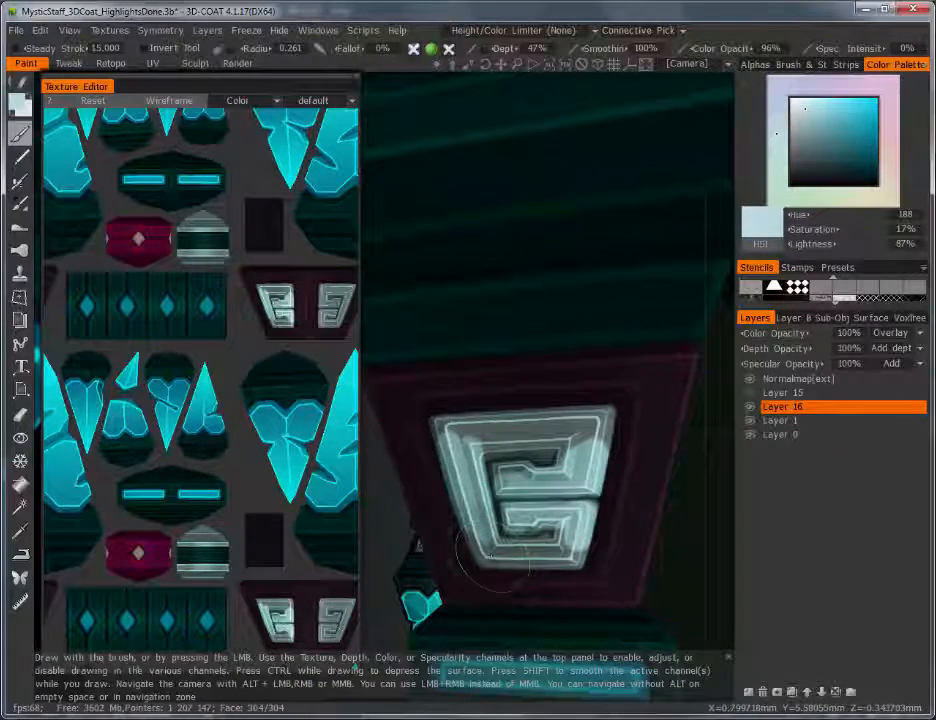
left_click_drag(494, 556, 486, 548)
key("ctrl+z")
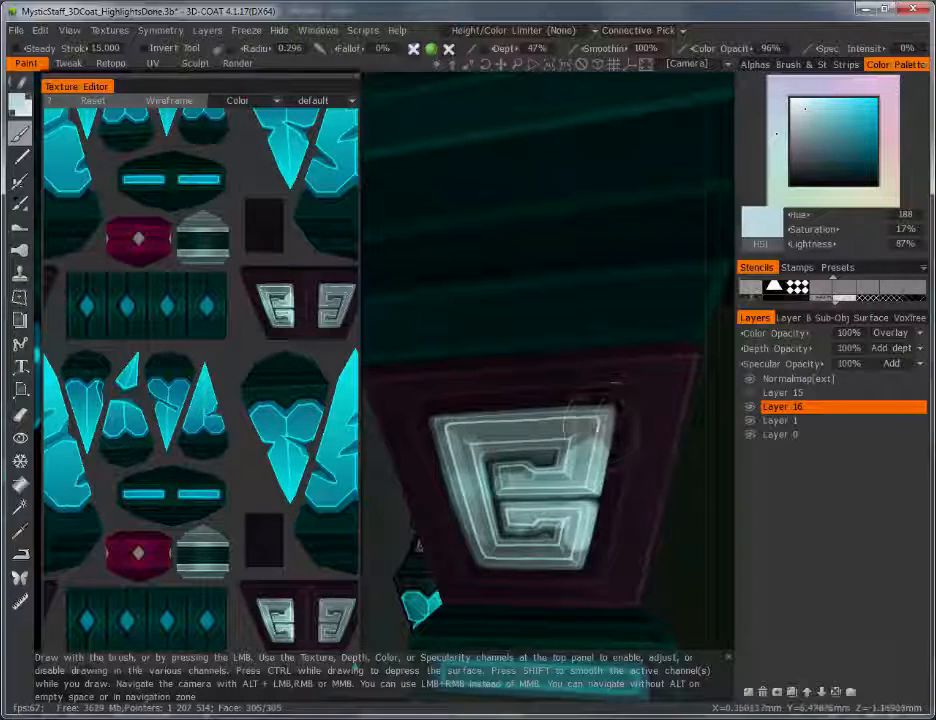
left_click(598, 445)
key("ctrl+z")
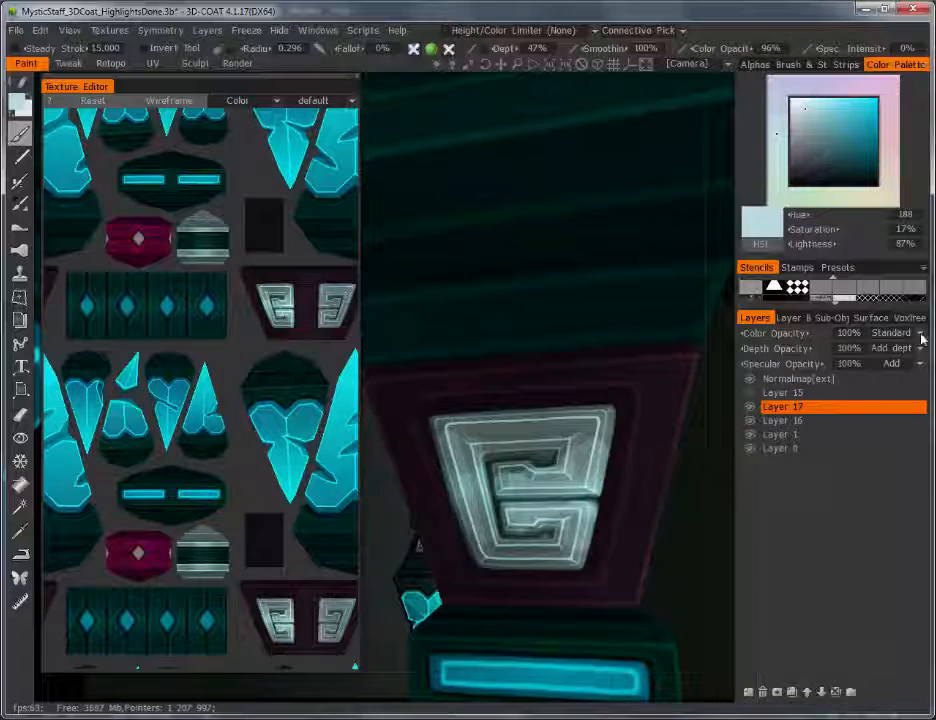
Step: Set Layer 17 to Overlay and paint a pale highlight across the G emblem's left-middle
left_click(890, 332)
left_click(800, 447)
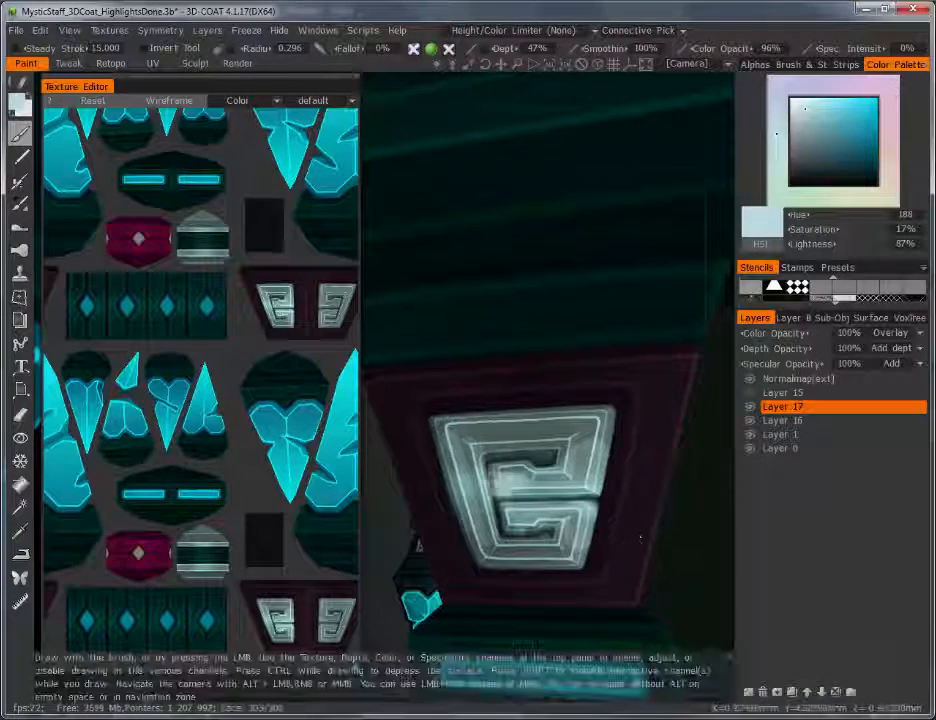
left_click_drag(463, 503, 552, 508)
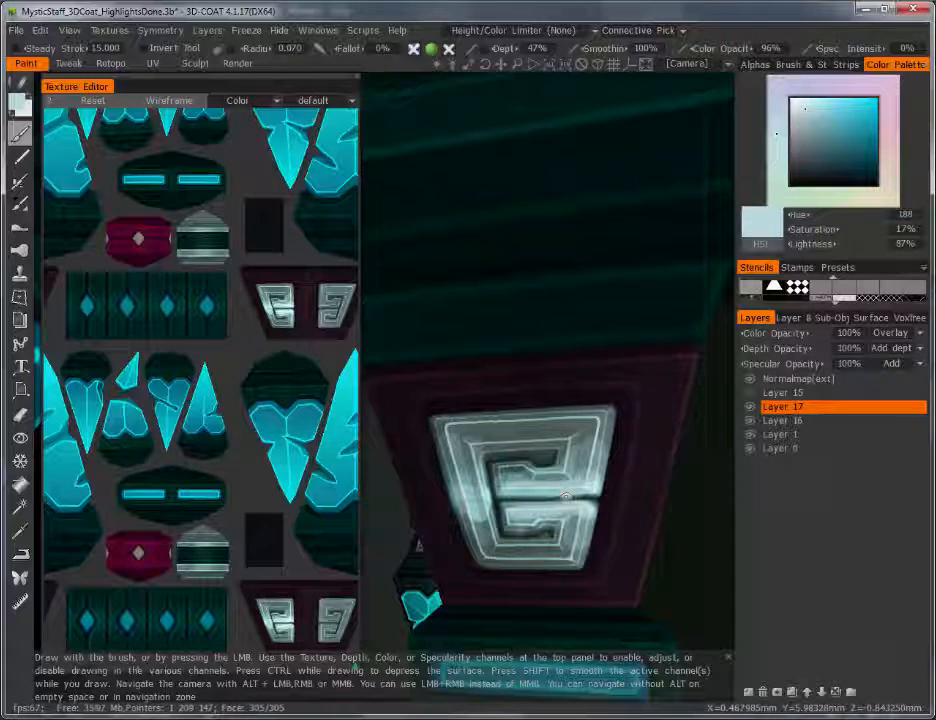
key("bracketright")
key("bracketright")
key("bracketright")
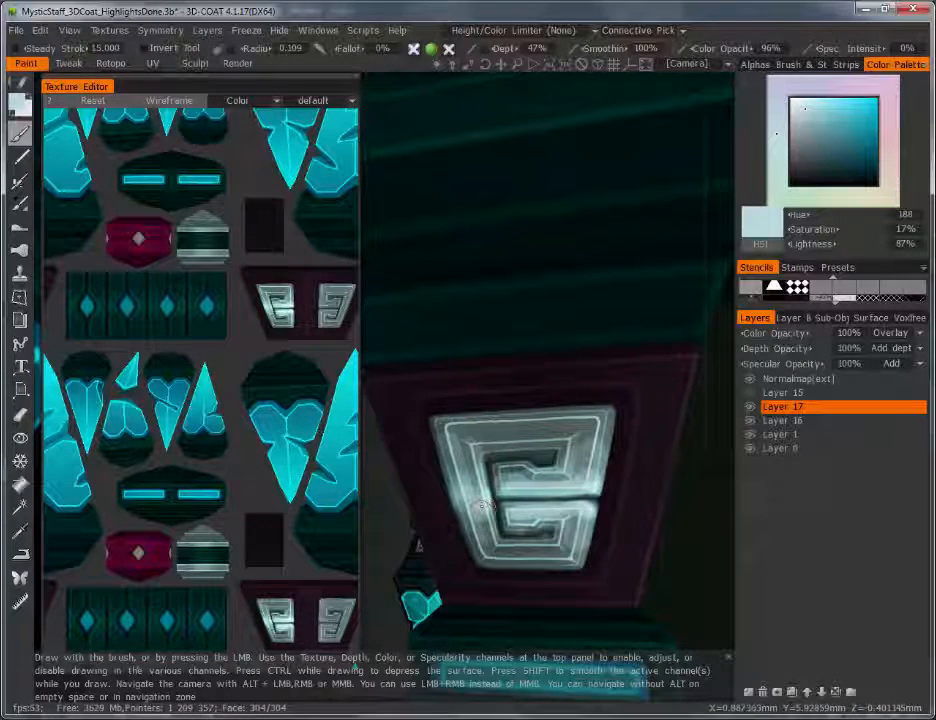
left_click(783, 420)
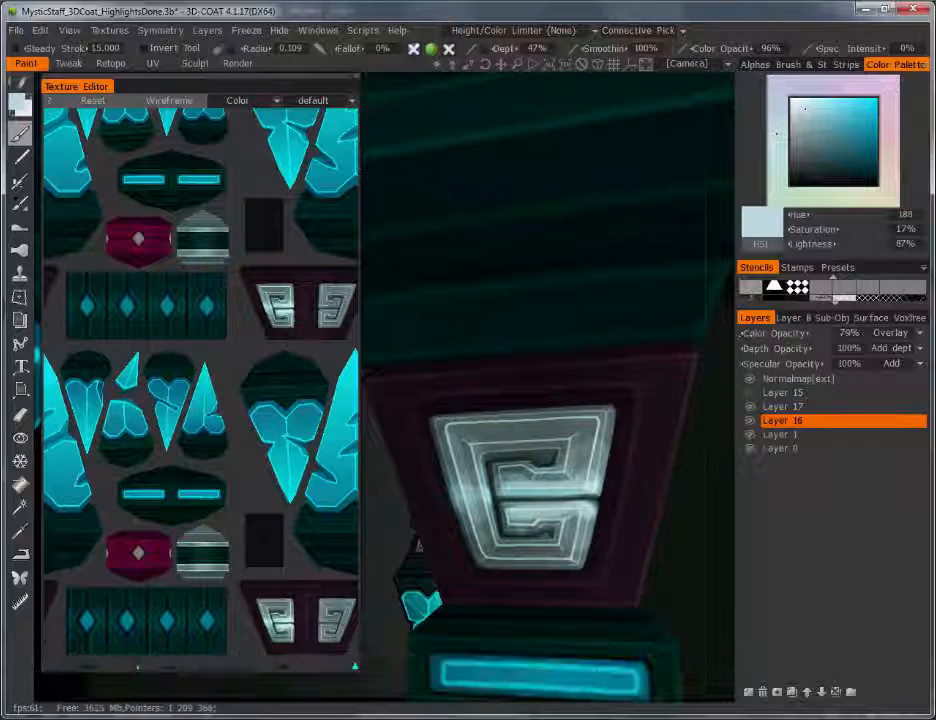
left_click(783, 406)
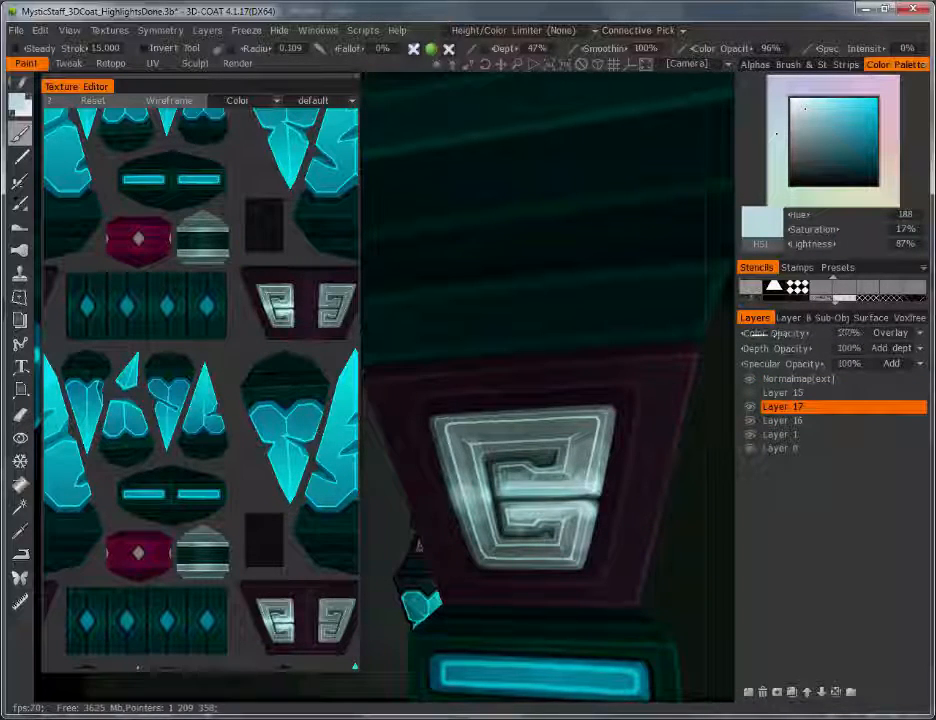
Step: Add Layer 18 with Overlay blending, shrink the brush to a fine tip, and view the staff's back
left_click(749, 691)
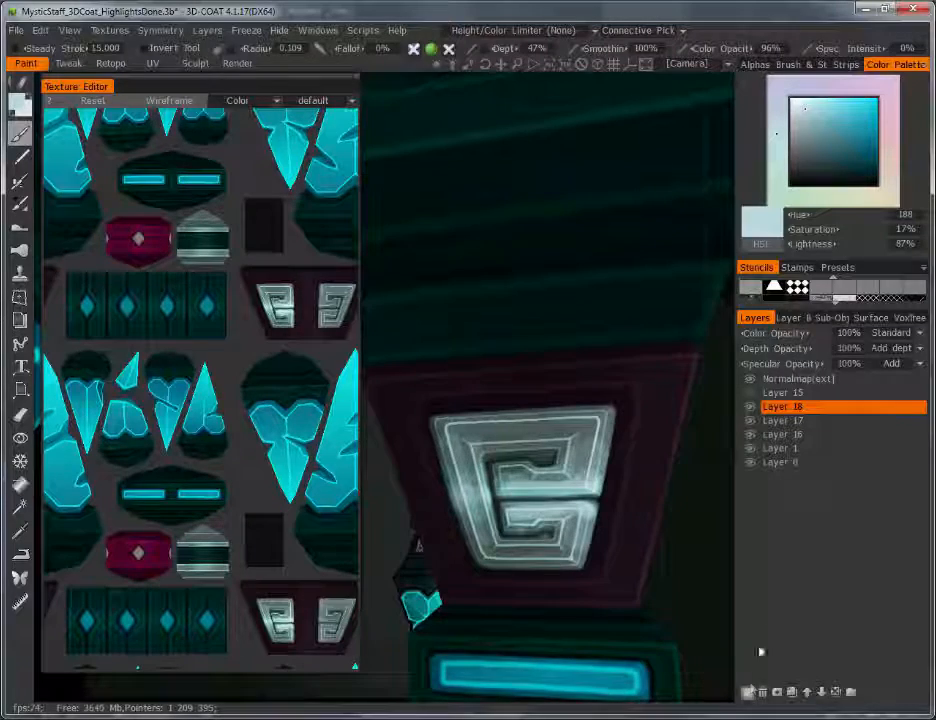
left_click(914, 334)
left_click(815, 438)
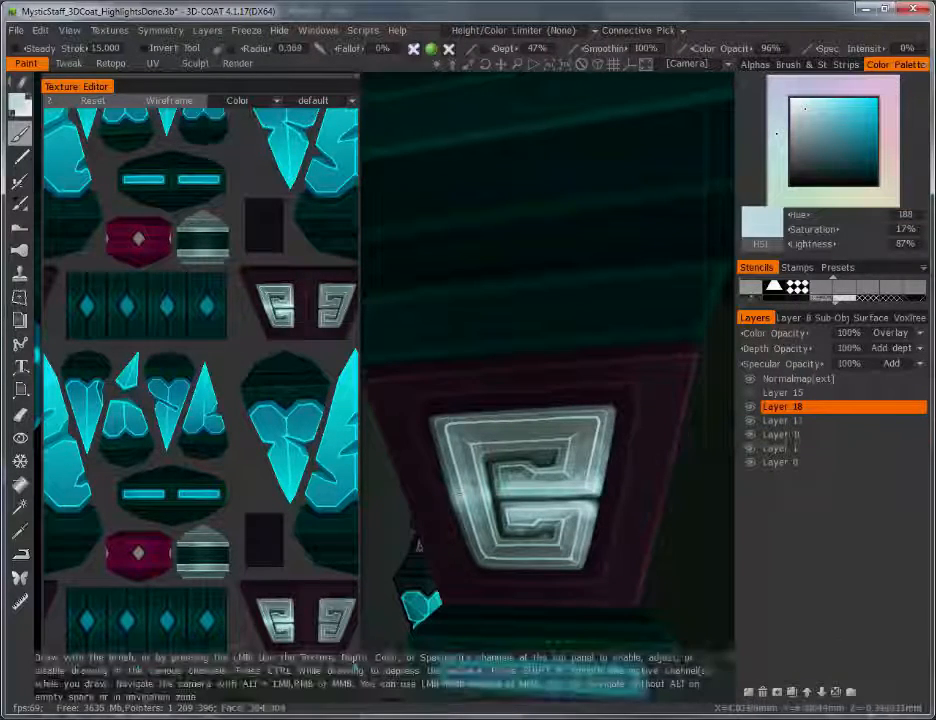
right_click_drag(459, 495, 430, 495)
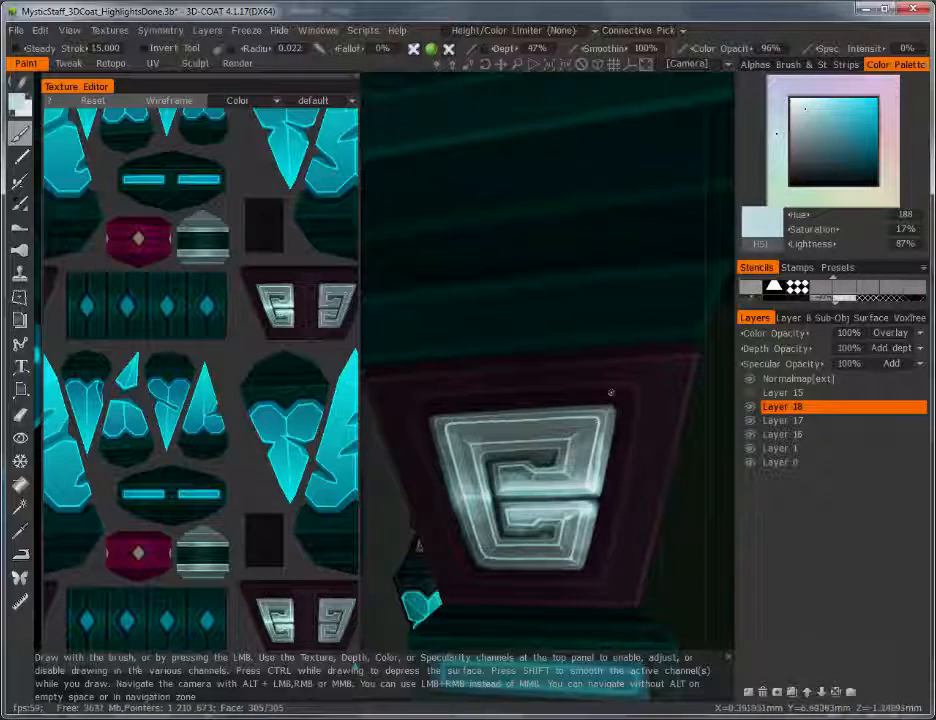
right_click_drag(612, 392, 593, 545, "alt")
left_click_drag(593, 545, 443, 476, "alt")
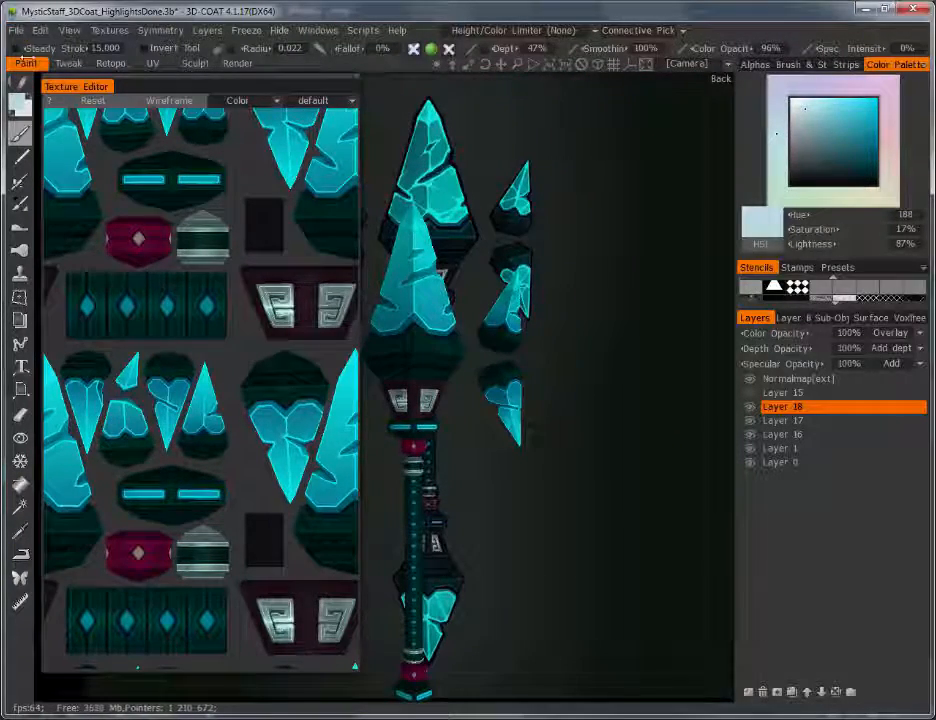
Step: Open the MysticStaff_3DCoat_ColorFinal.3b file
left_click(16, 30)
left_click(38, 68)
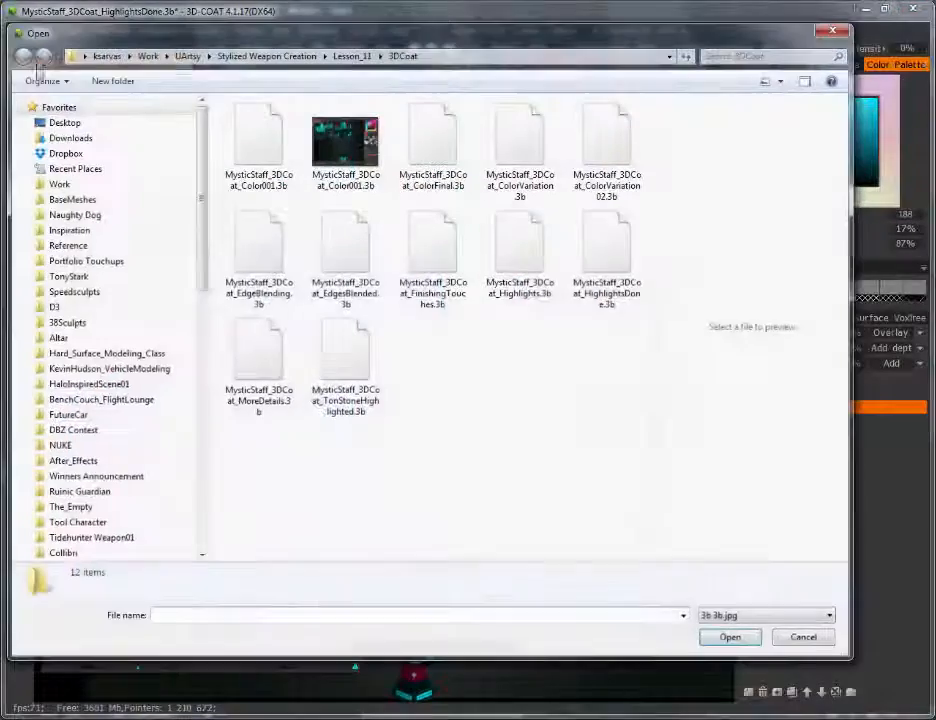
left_click(432, 140)
left_click(716, 636)
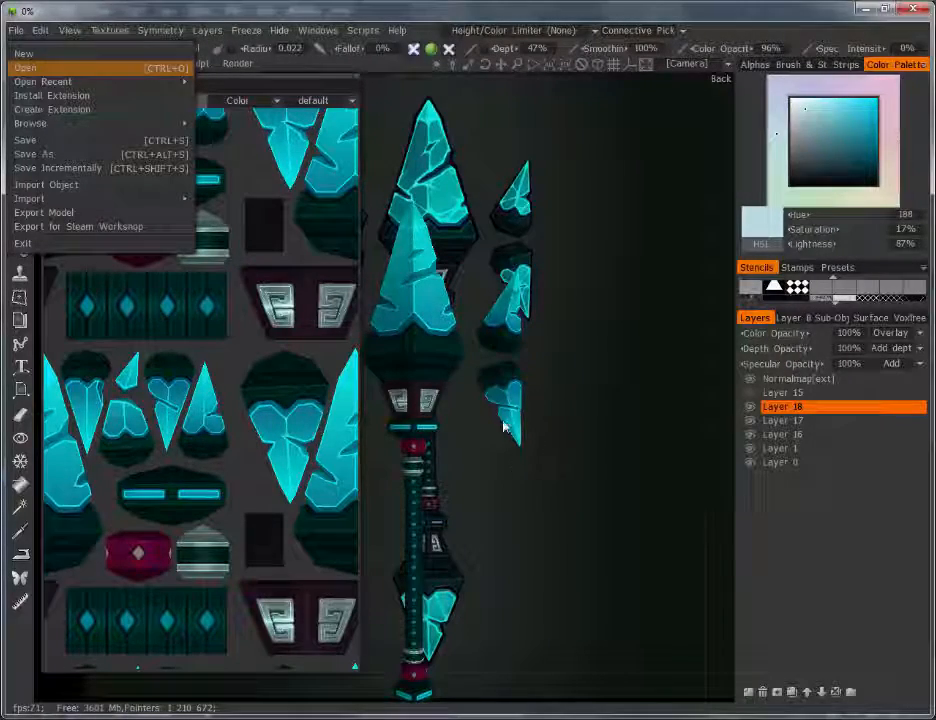
Step: Zoom and pan around the staff's emblems to frame the whole crystal head
right_click_drag(537, 349, 539, 378)
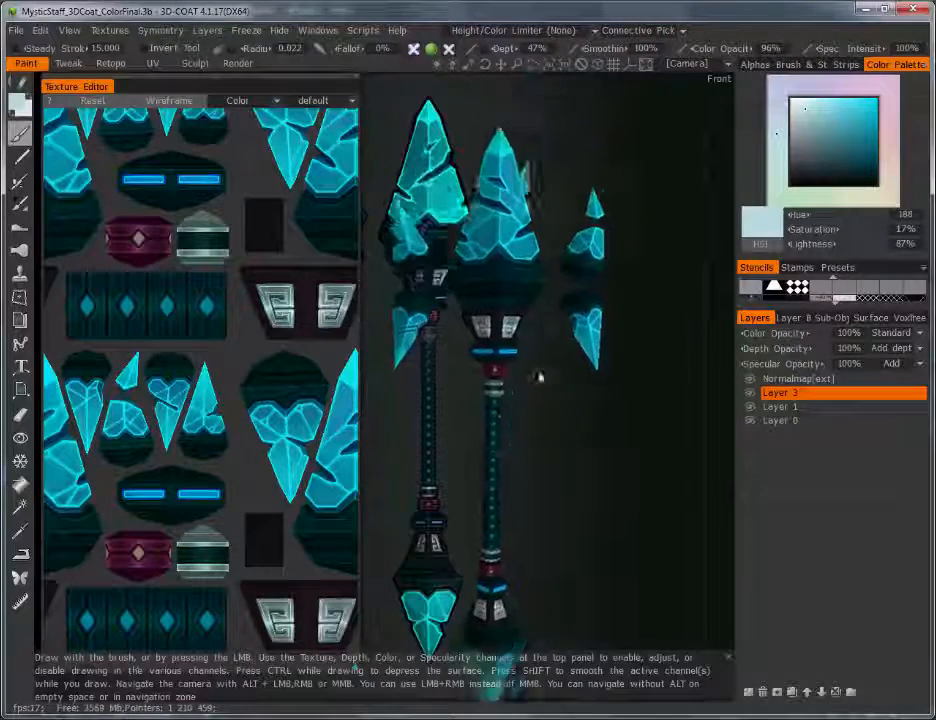
middle_click_drag(539, 378, 470, 309)
right_click_drag(470, 309, 568, 461)
middle_click_drag(430, 165, 514, 318)
right_click_drag(514, 318, 500, 355)
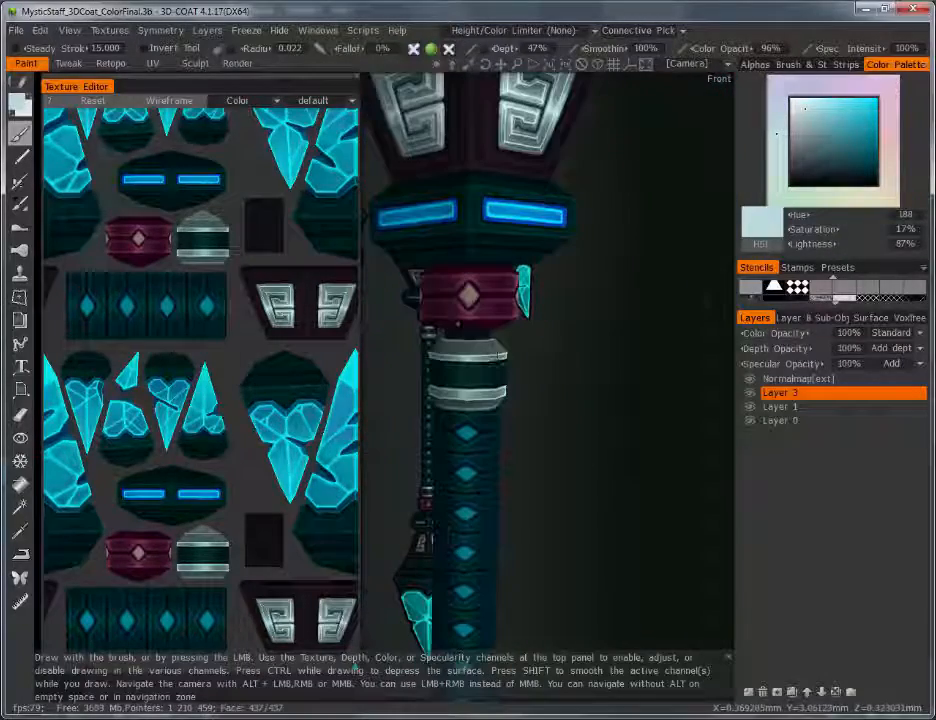
middle_click_drag(458, 286, 521, 570, "alt")
right_click_drag(597, 252, 540, 330, "alt")
middle_click_drag(540, 330, 570, 408, "alt")
right_click_drag(570, 408, 588, 318, "alt")
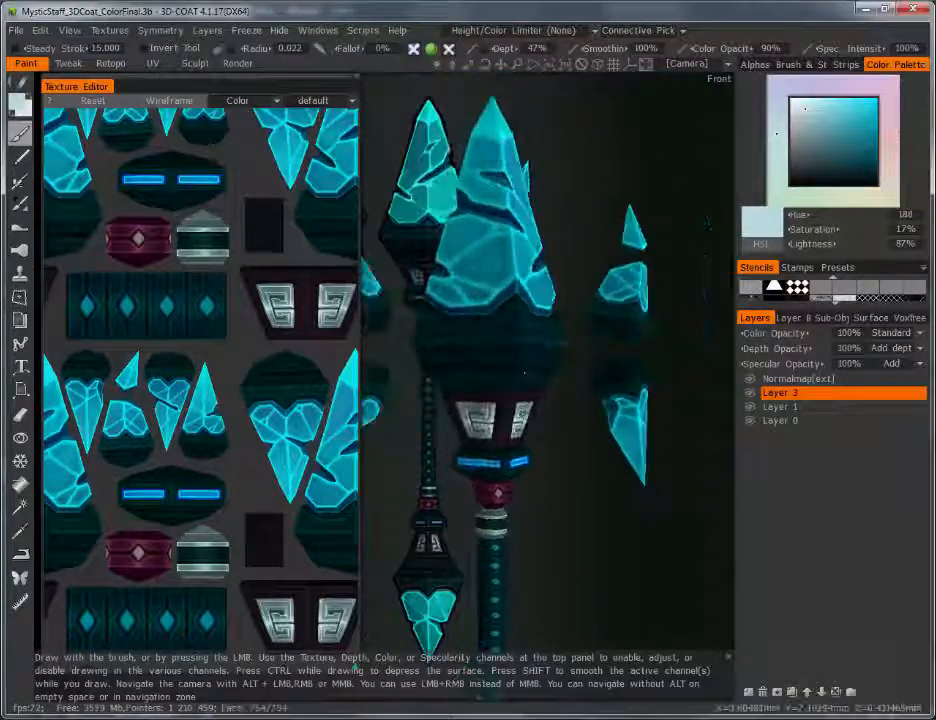
middle_click_drag(588, 318, 547, 376, "alt")
left_click_drag(547, 376, 590, 380, "alt")
Step: Inspect the large crystal up close, then return to a smaller front view of the staff
right_click_drag(476, 419, 490, 330, "alt")
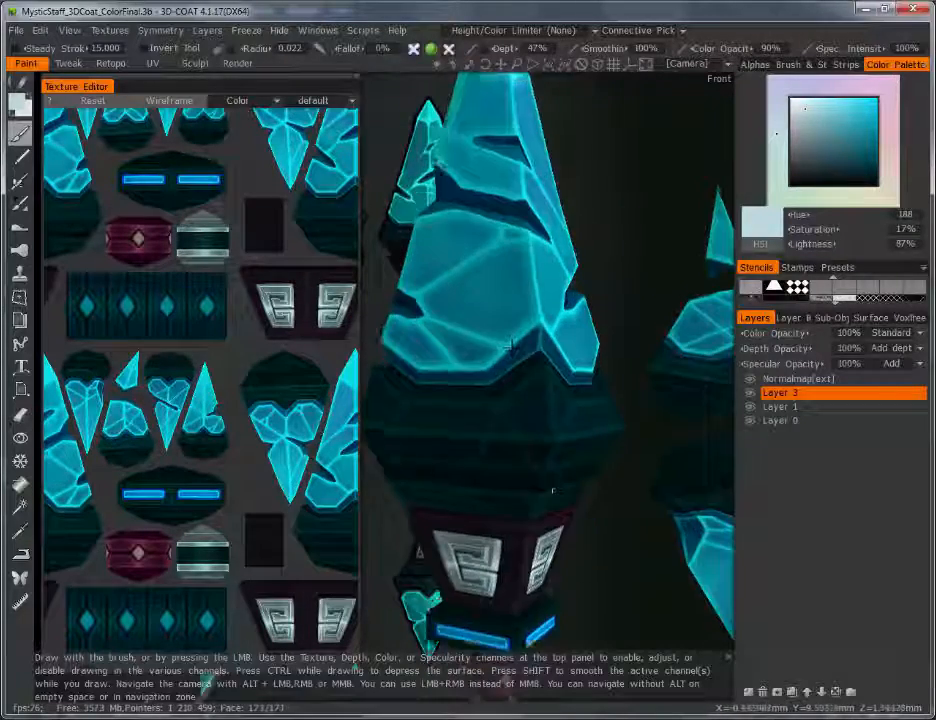
middle_click_drag(490, 330, 497, 414, "alt")
right_click_drag(497, 414, 466, 385, "alt")
left_click_drag(466, 385, 483, 389, "alt")
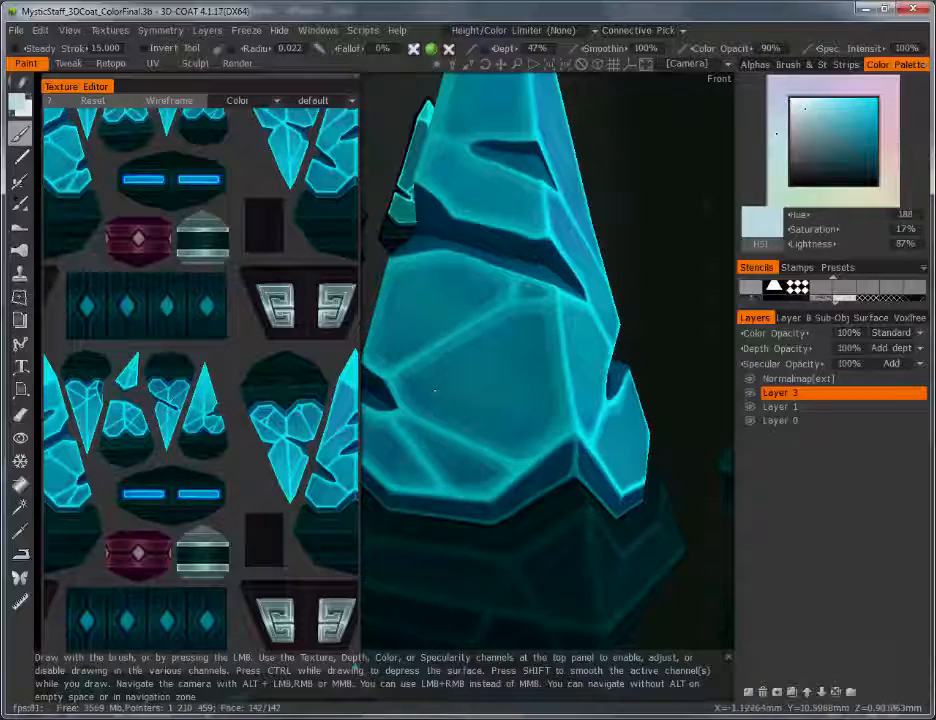
right_click_drag(435, 419, 510, 370, "alt")
middle_click_drag(535, 400, 637, 393, "alt")
mouse_move(637, 393)
right_mouse_down("alt")
mouse_move(612, 430)
mouse_move(566, 326)
right_mouse_up("alt")
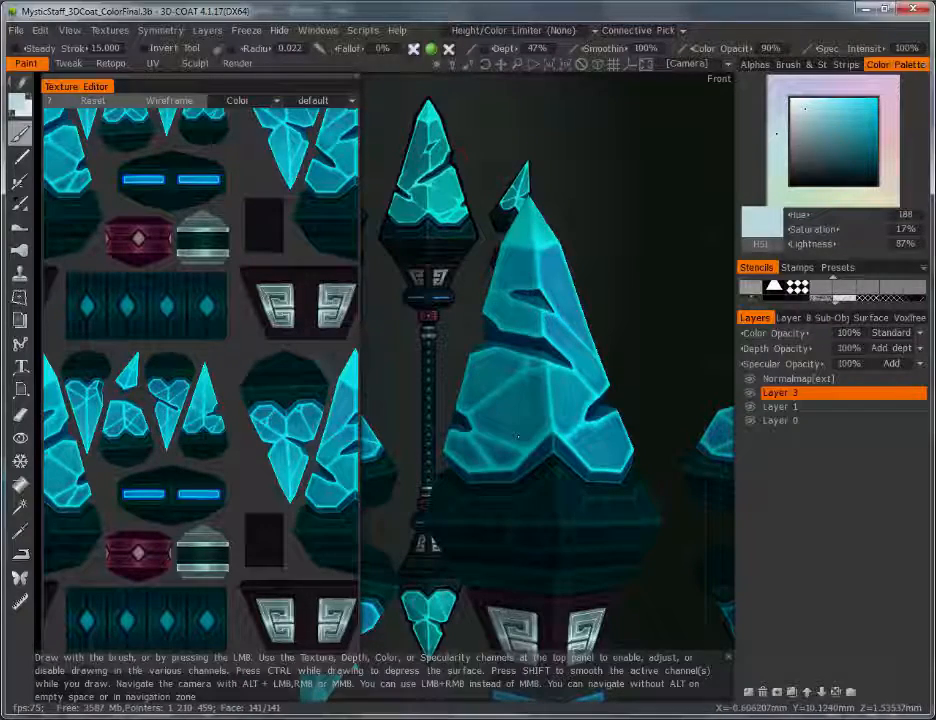
right_click_drag(565, 332, 595, 378, "alt")
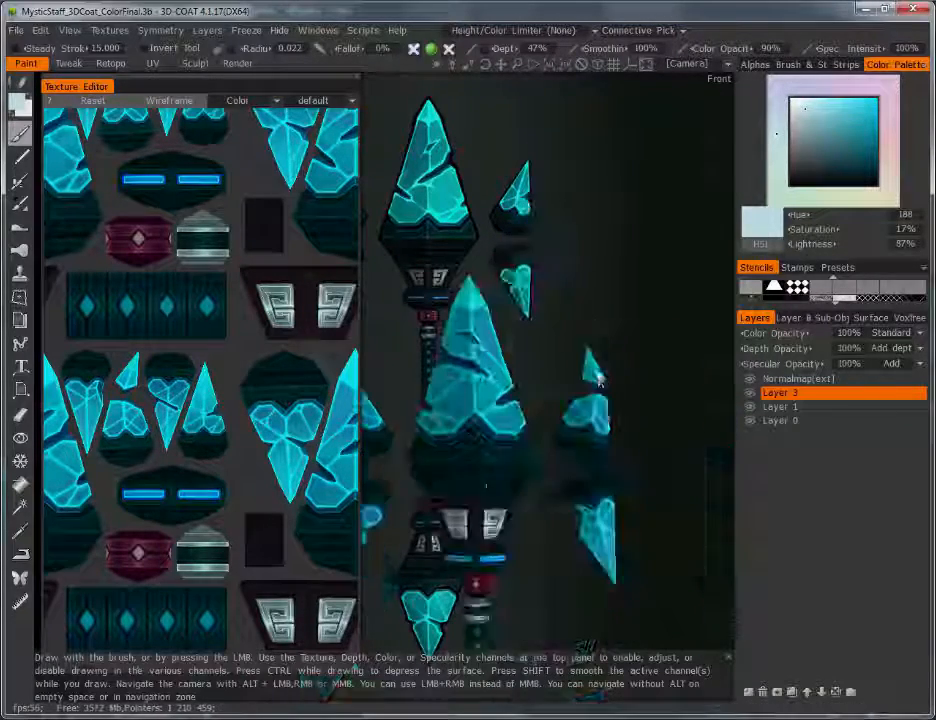